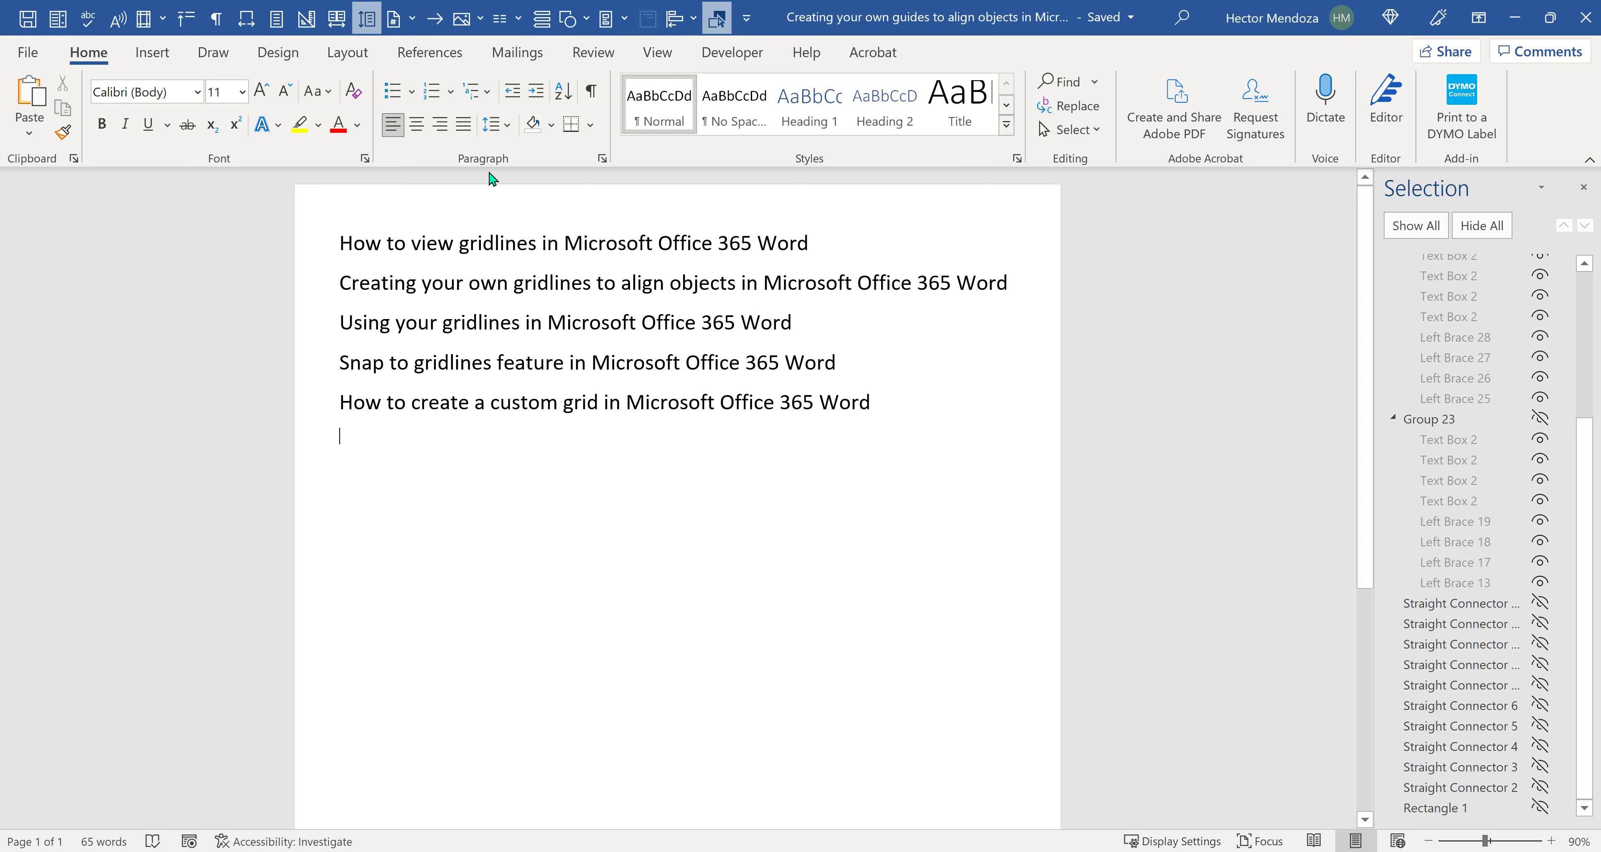
- Display the gridlines in the document and view the whole page with them
click(657, 52)
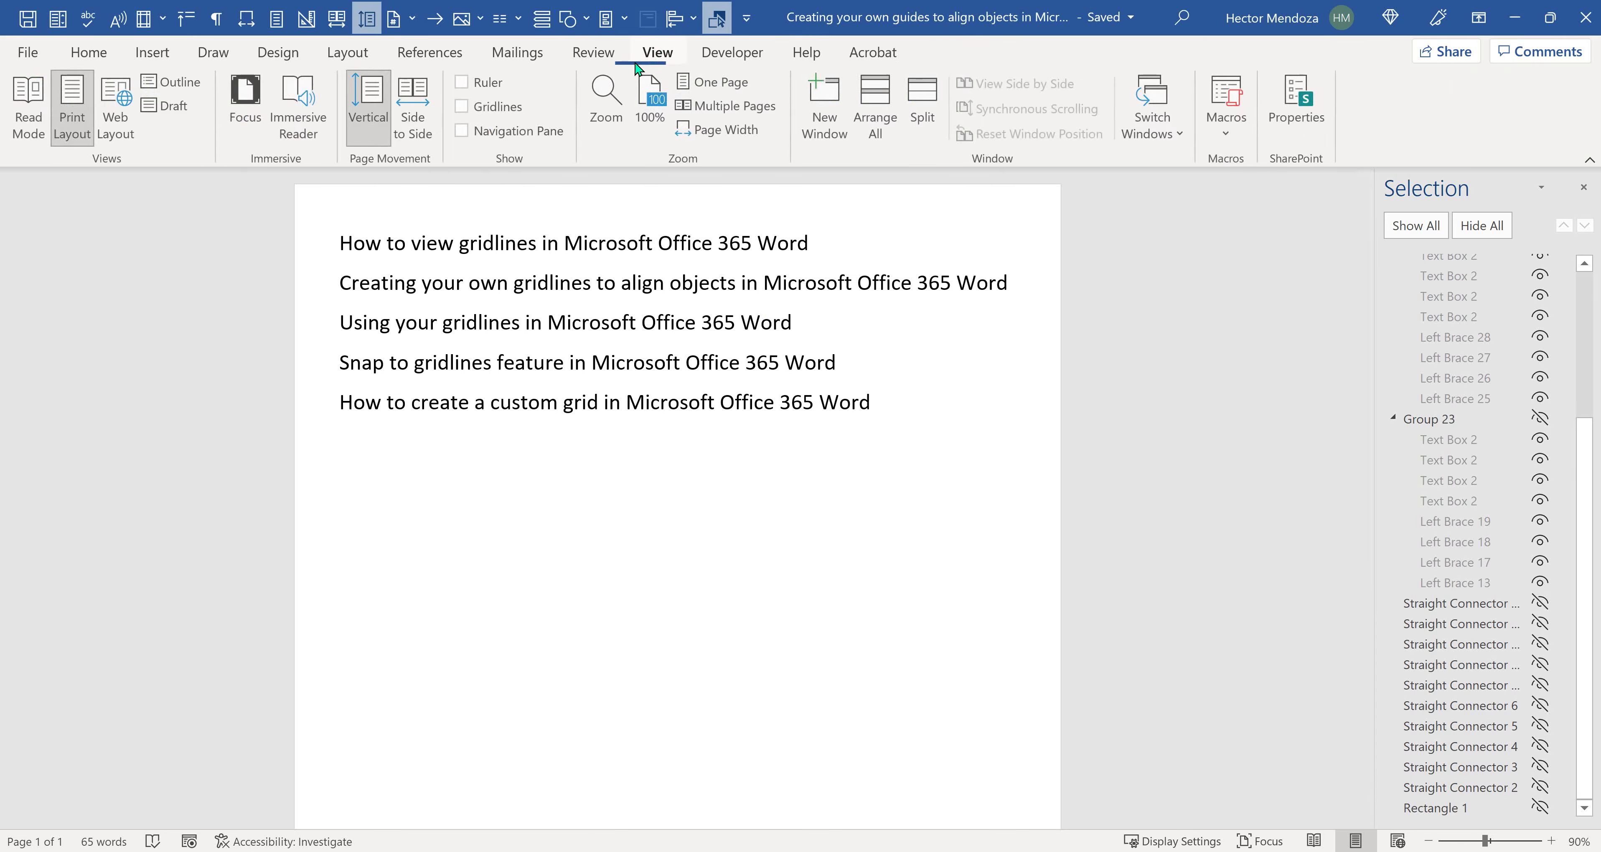
click(497, 105)
scroll(905, 443, down, 5)
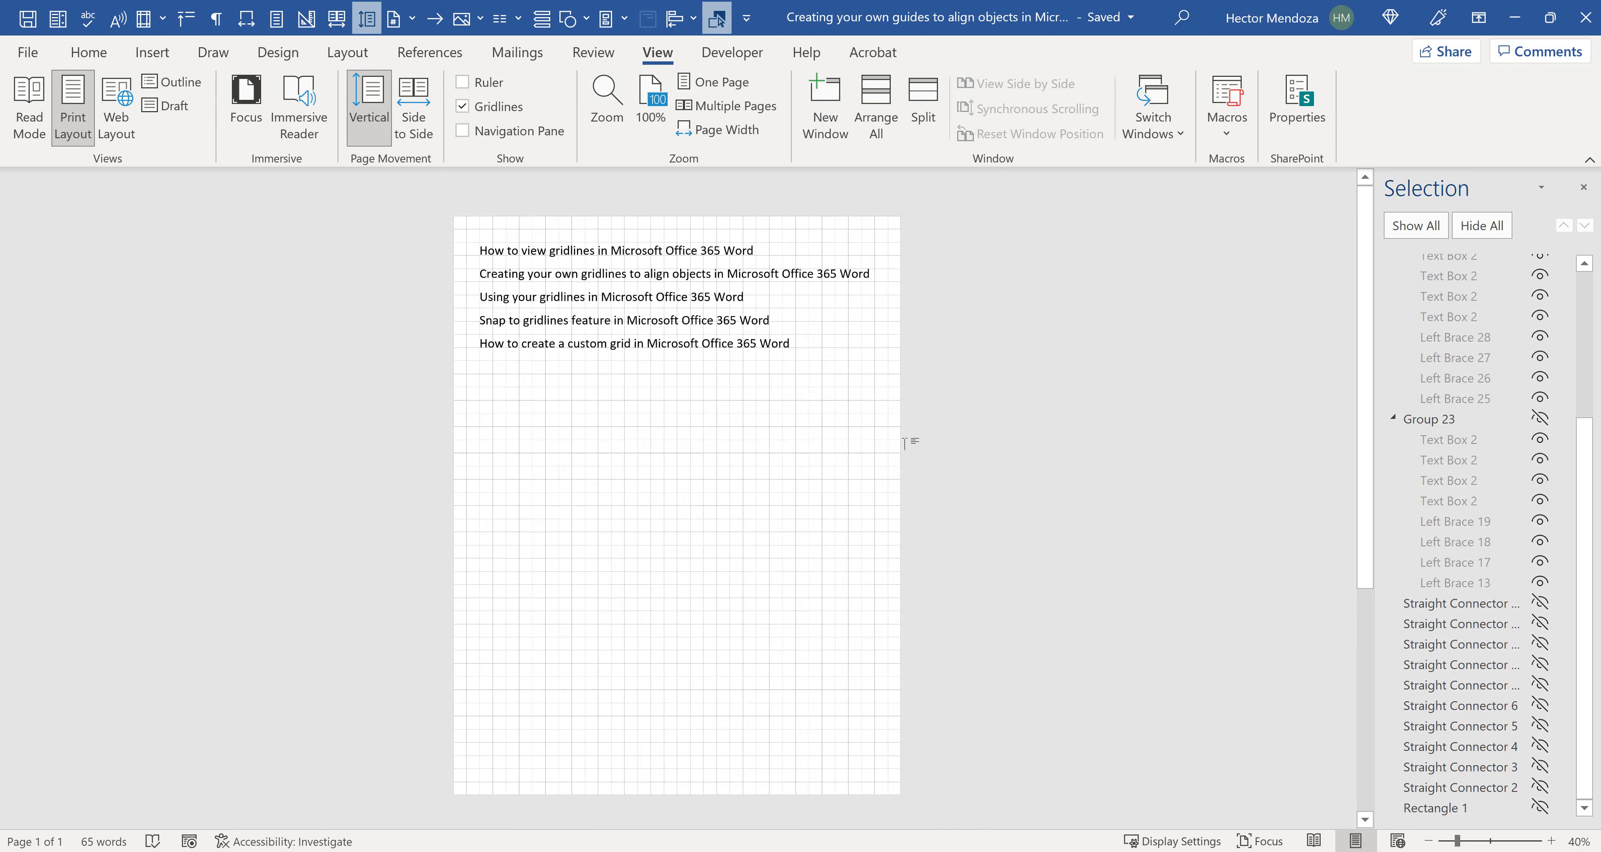
scroll(905, 443, up, 2)
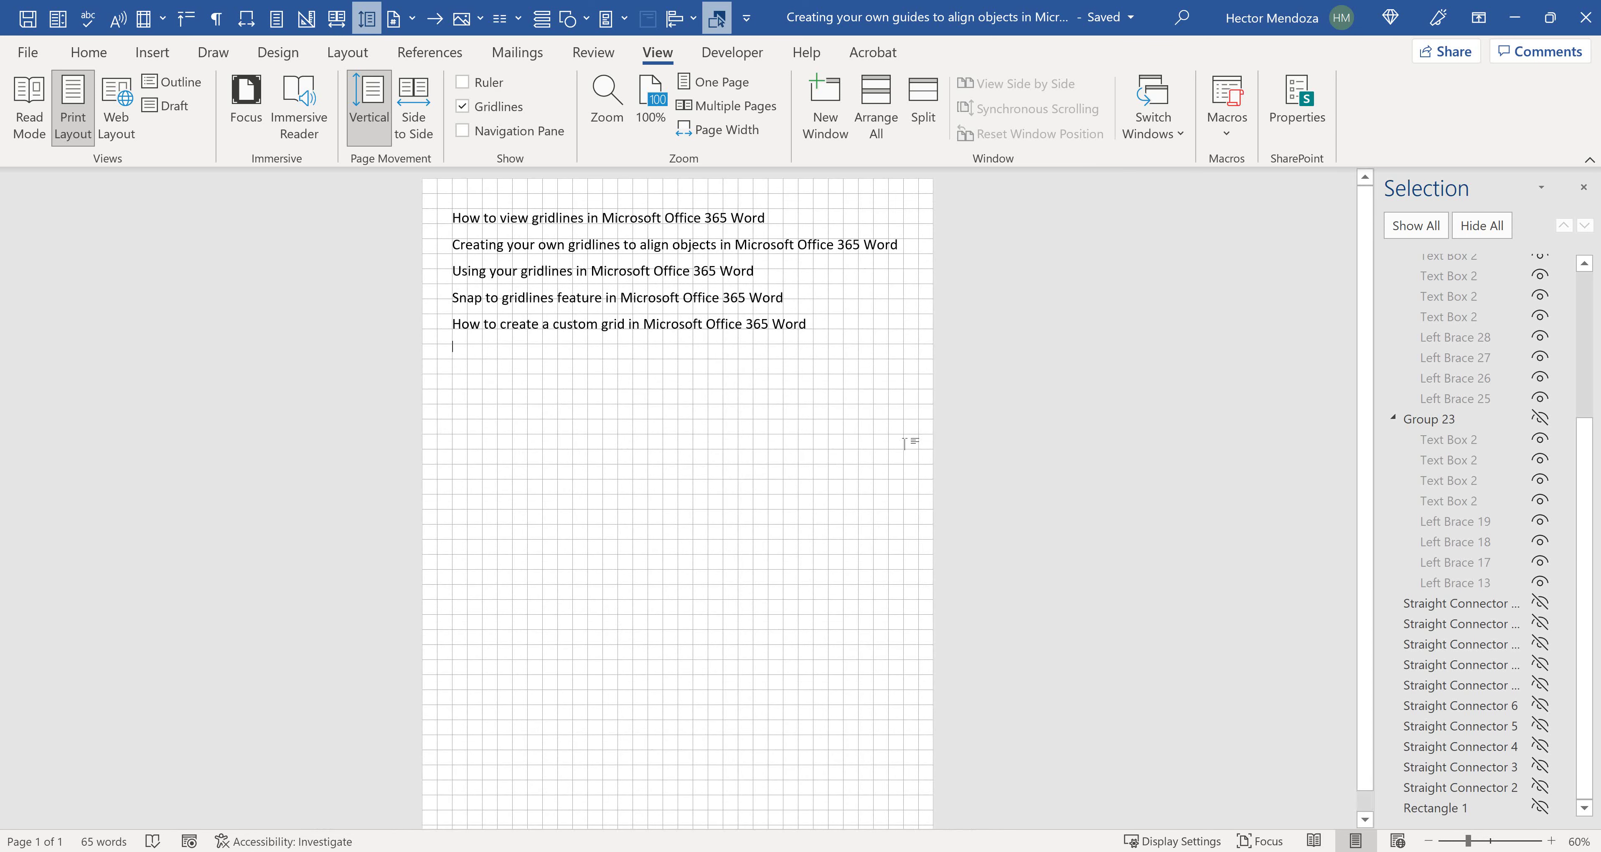
scroll(905, 443, down, 1)
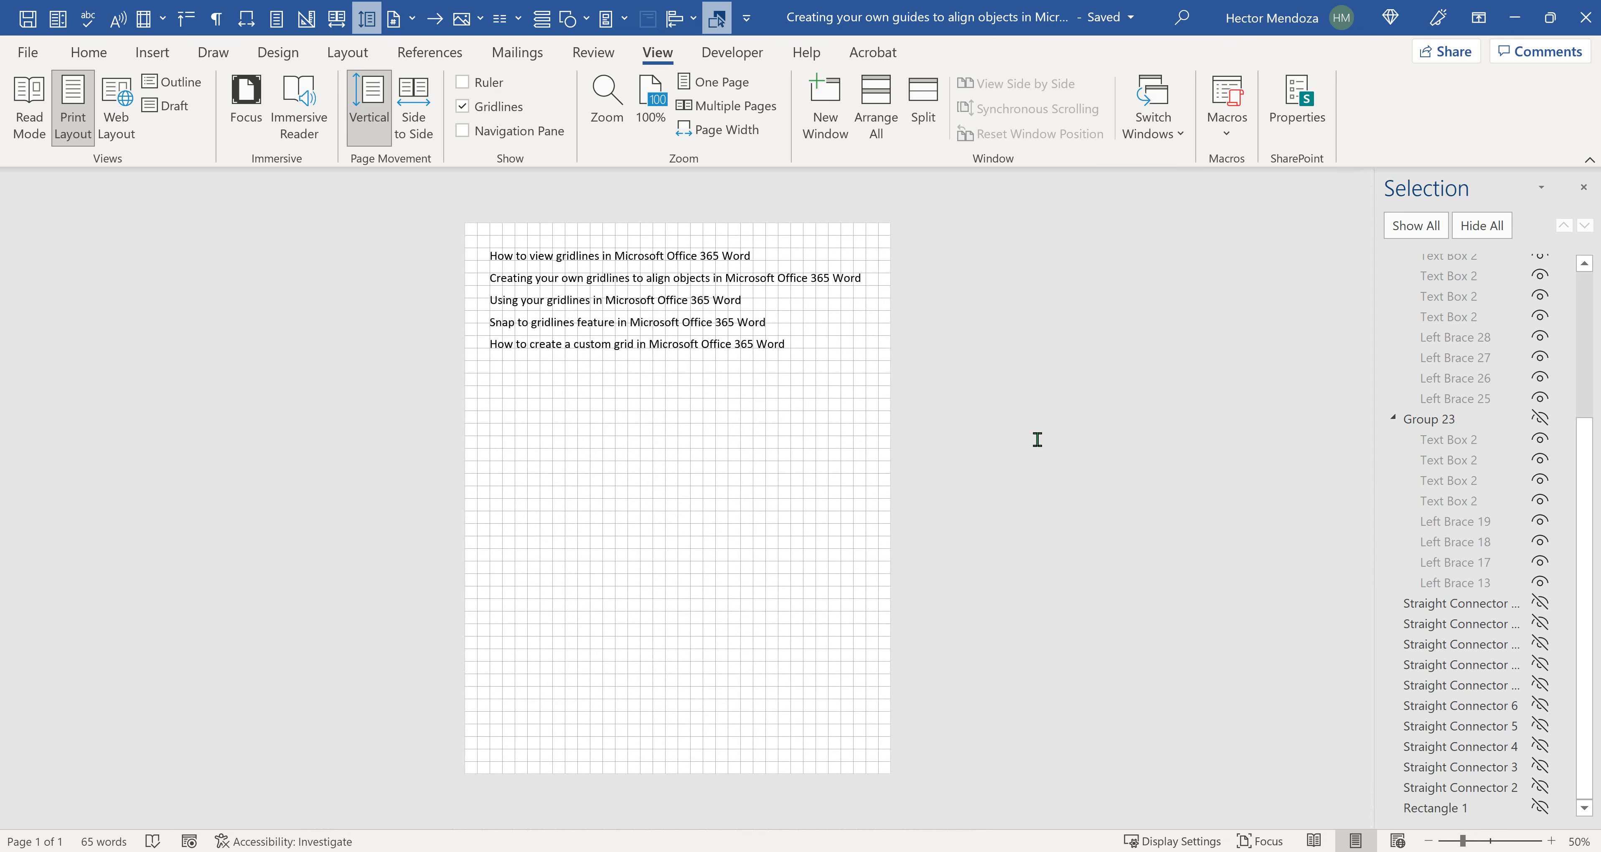
- Create a new blank document and hide its gridlines
key(ctrl+n)
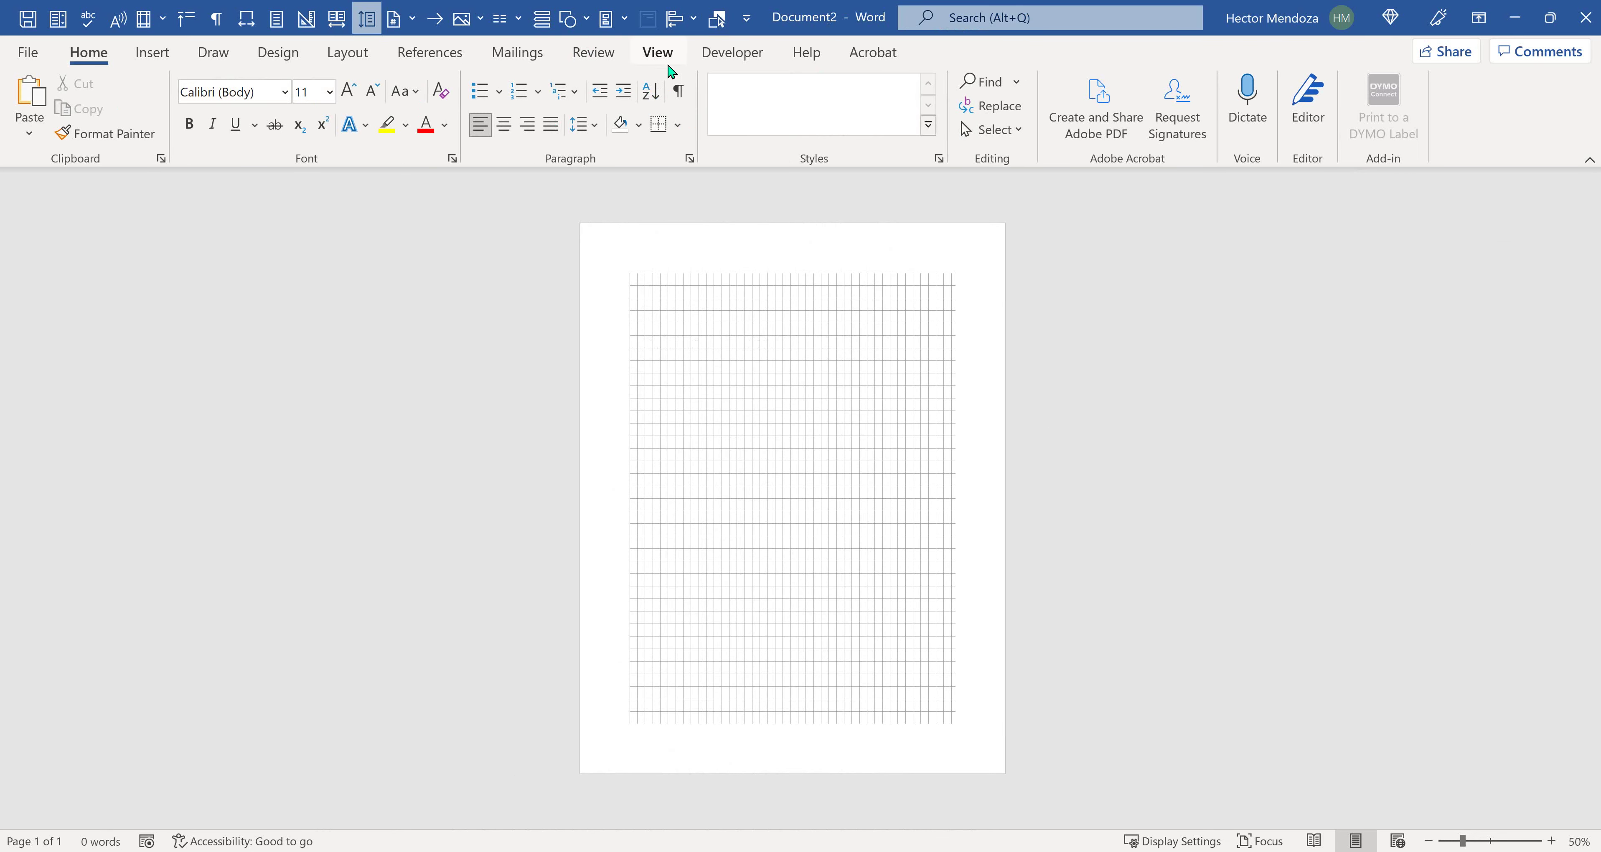
click(667, 60)
click(462, 106)
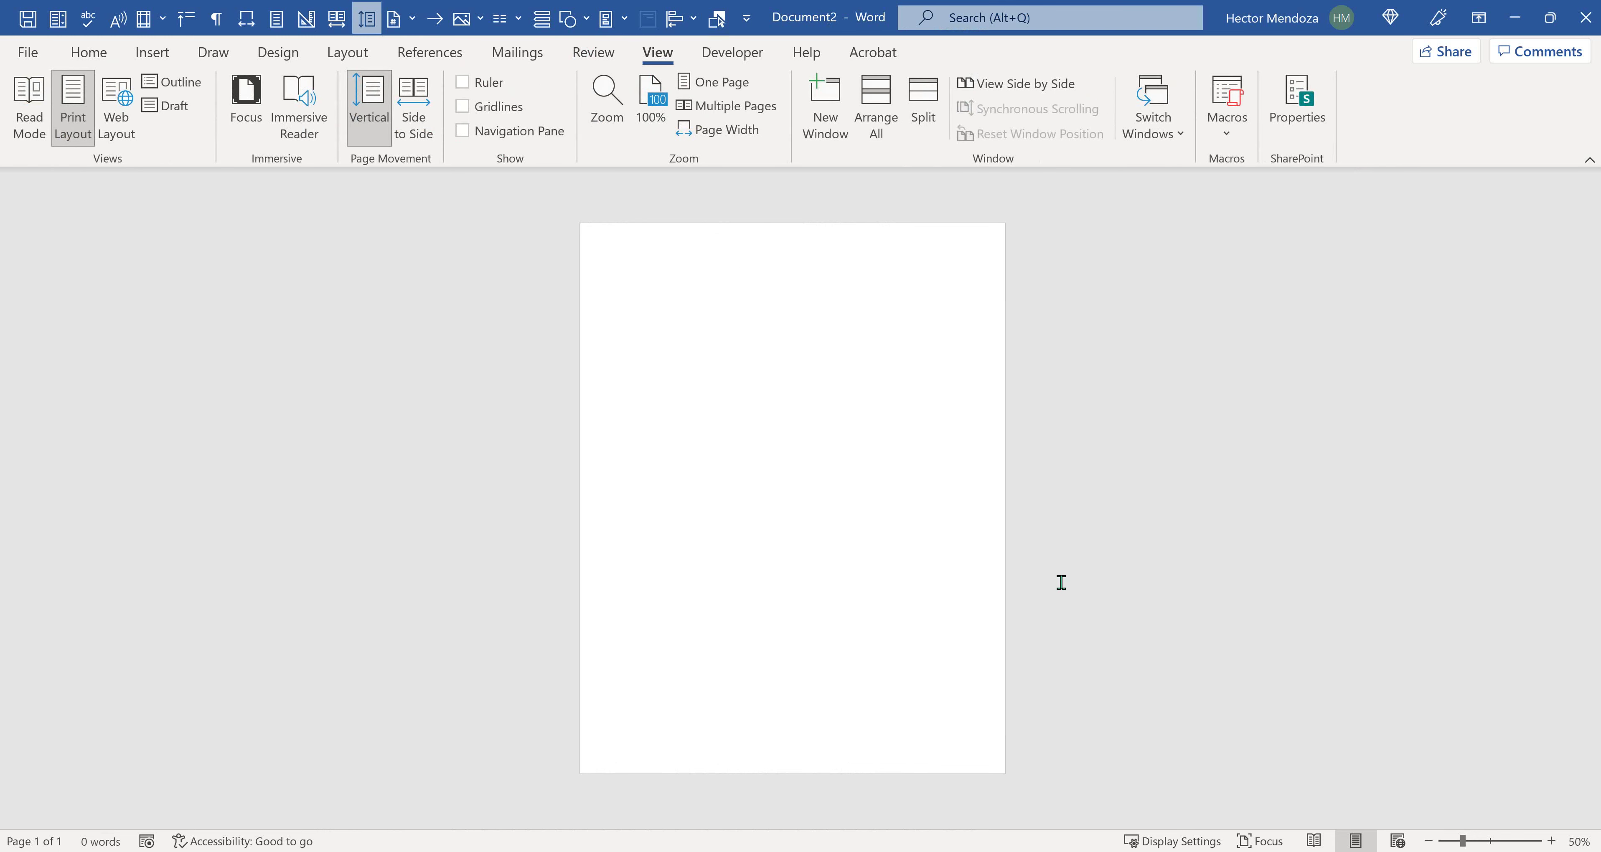
scroll(1061, 582, up, 1)
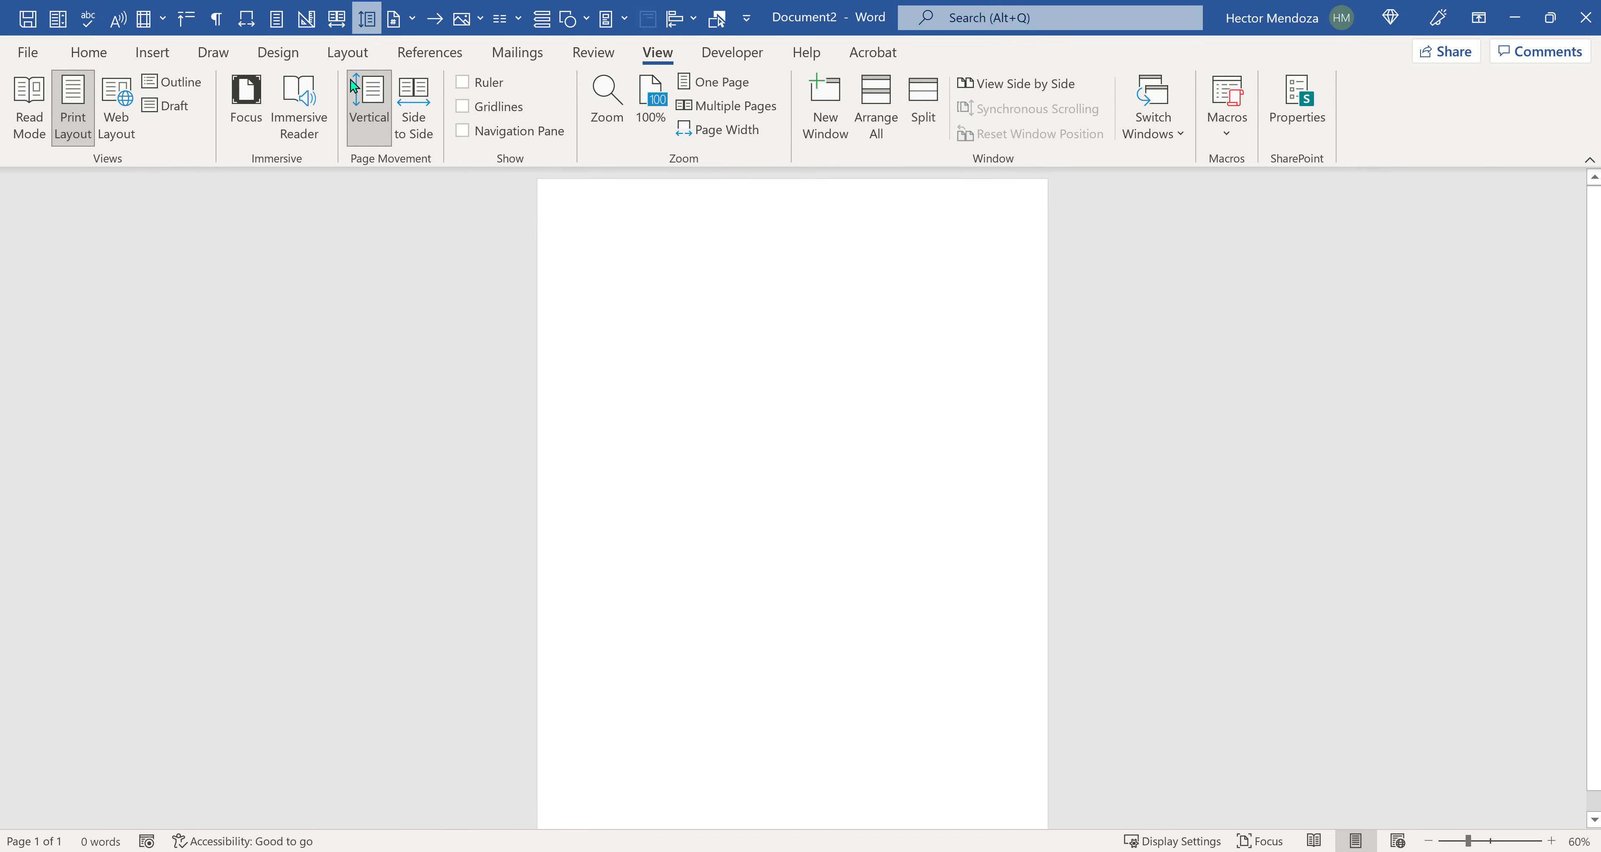
- Display the gridlines in the blank document and look at the grid up close
click(89, 52)
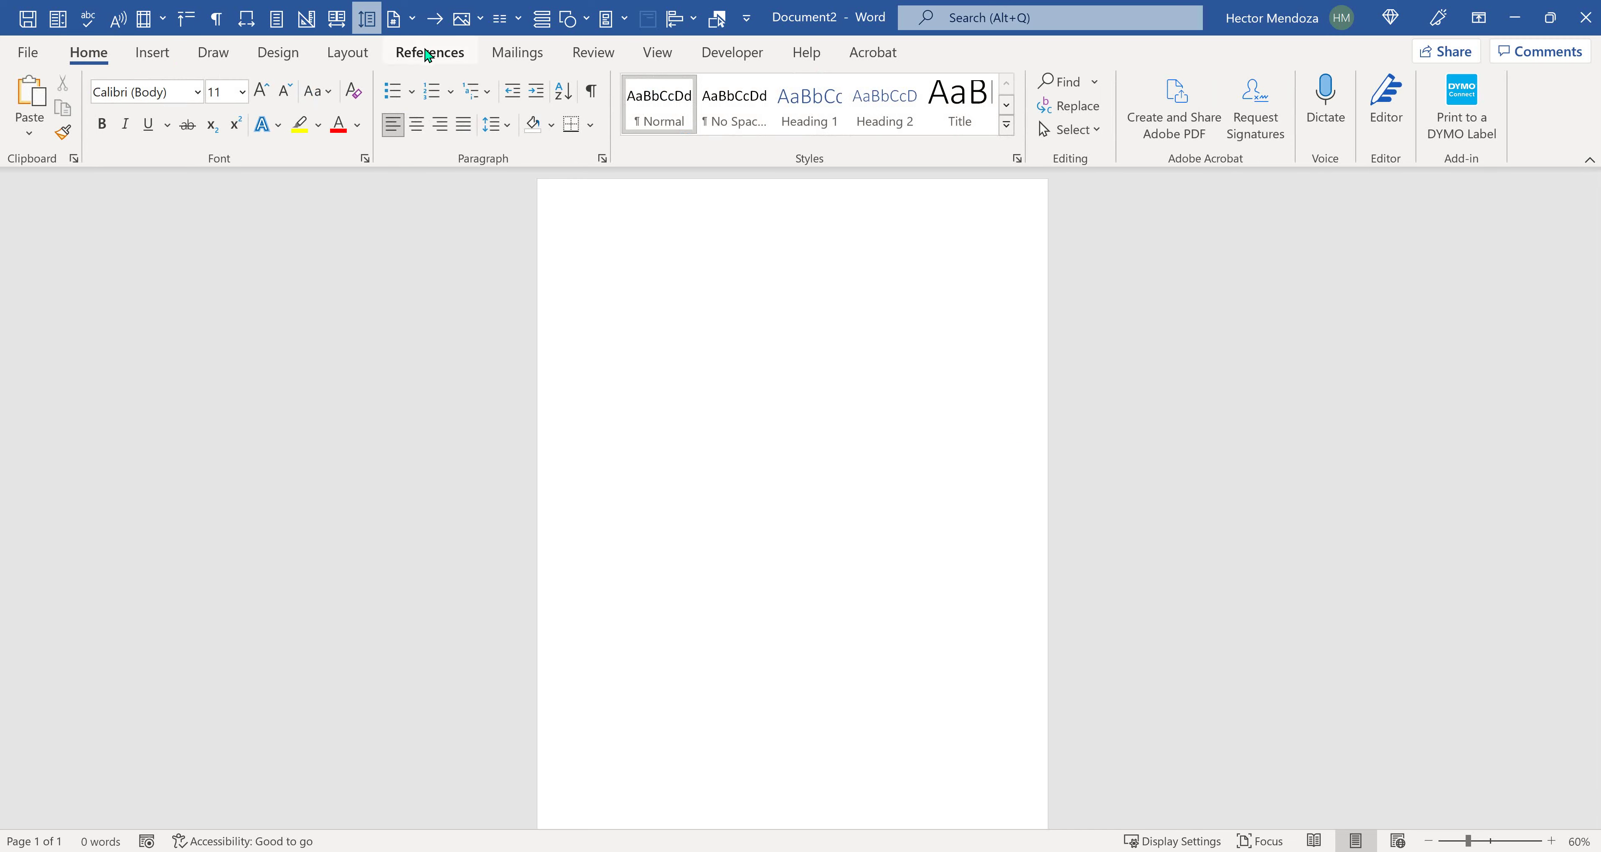
click(654, 55)
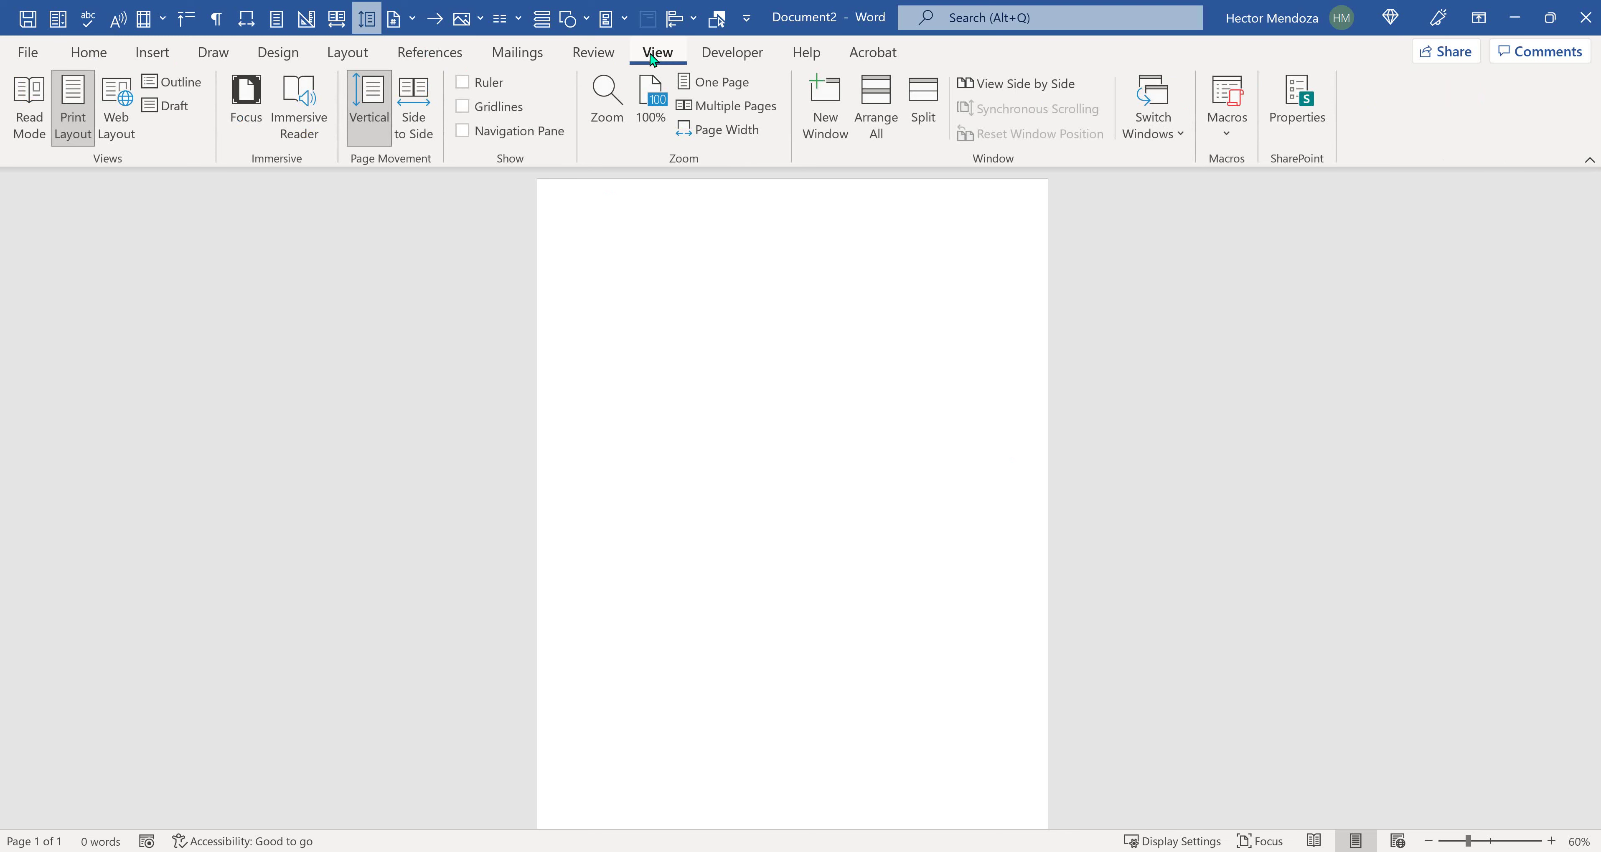
click(463, 108)
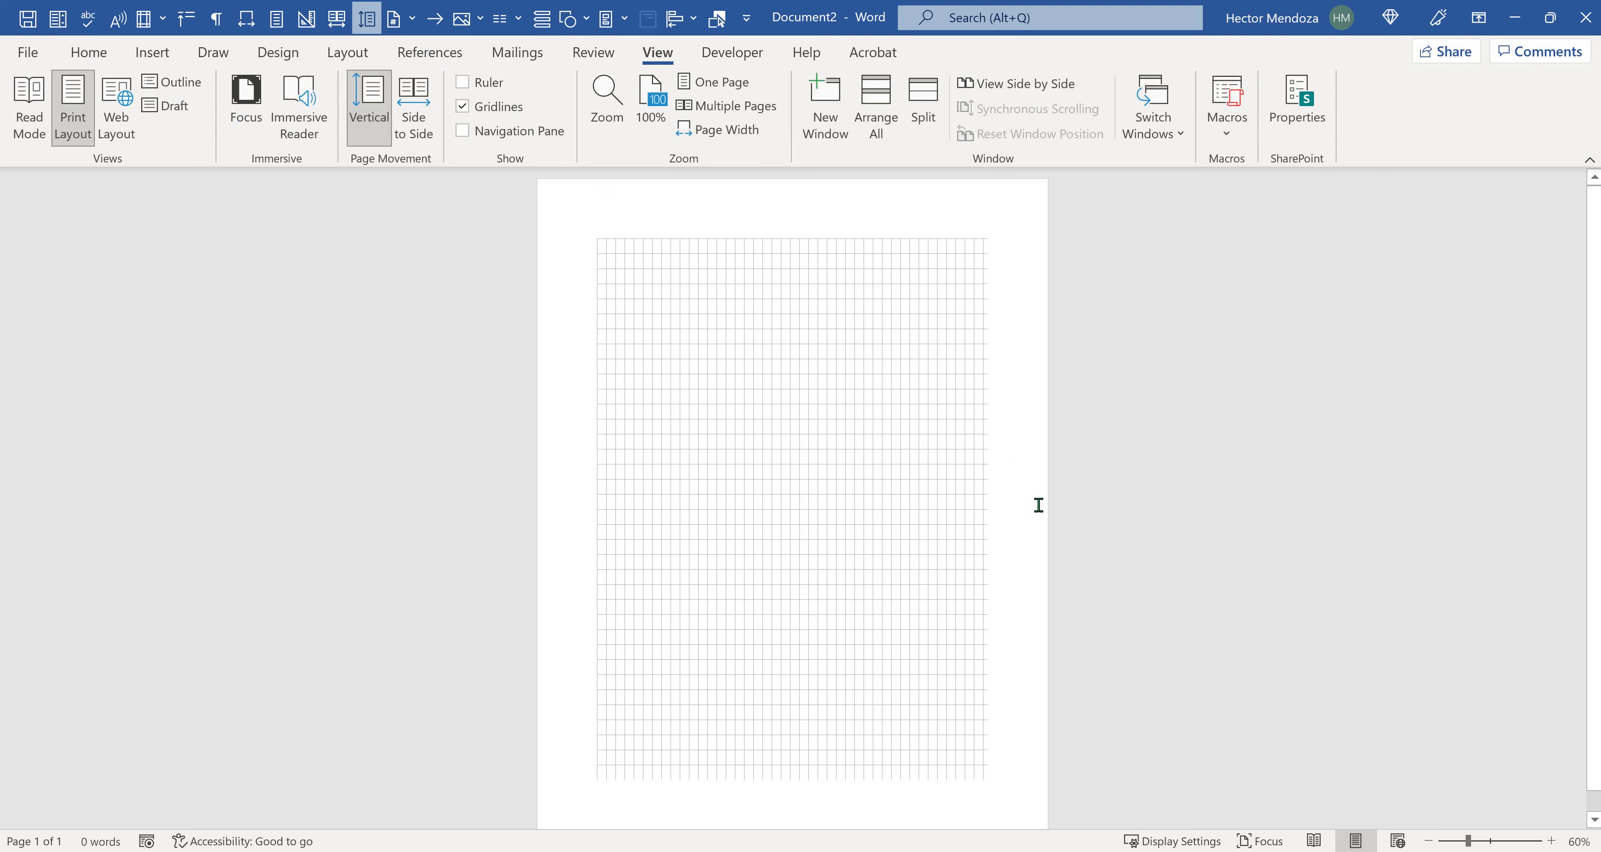
ctrl+scroll(823, 428, up, 10)
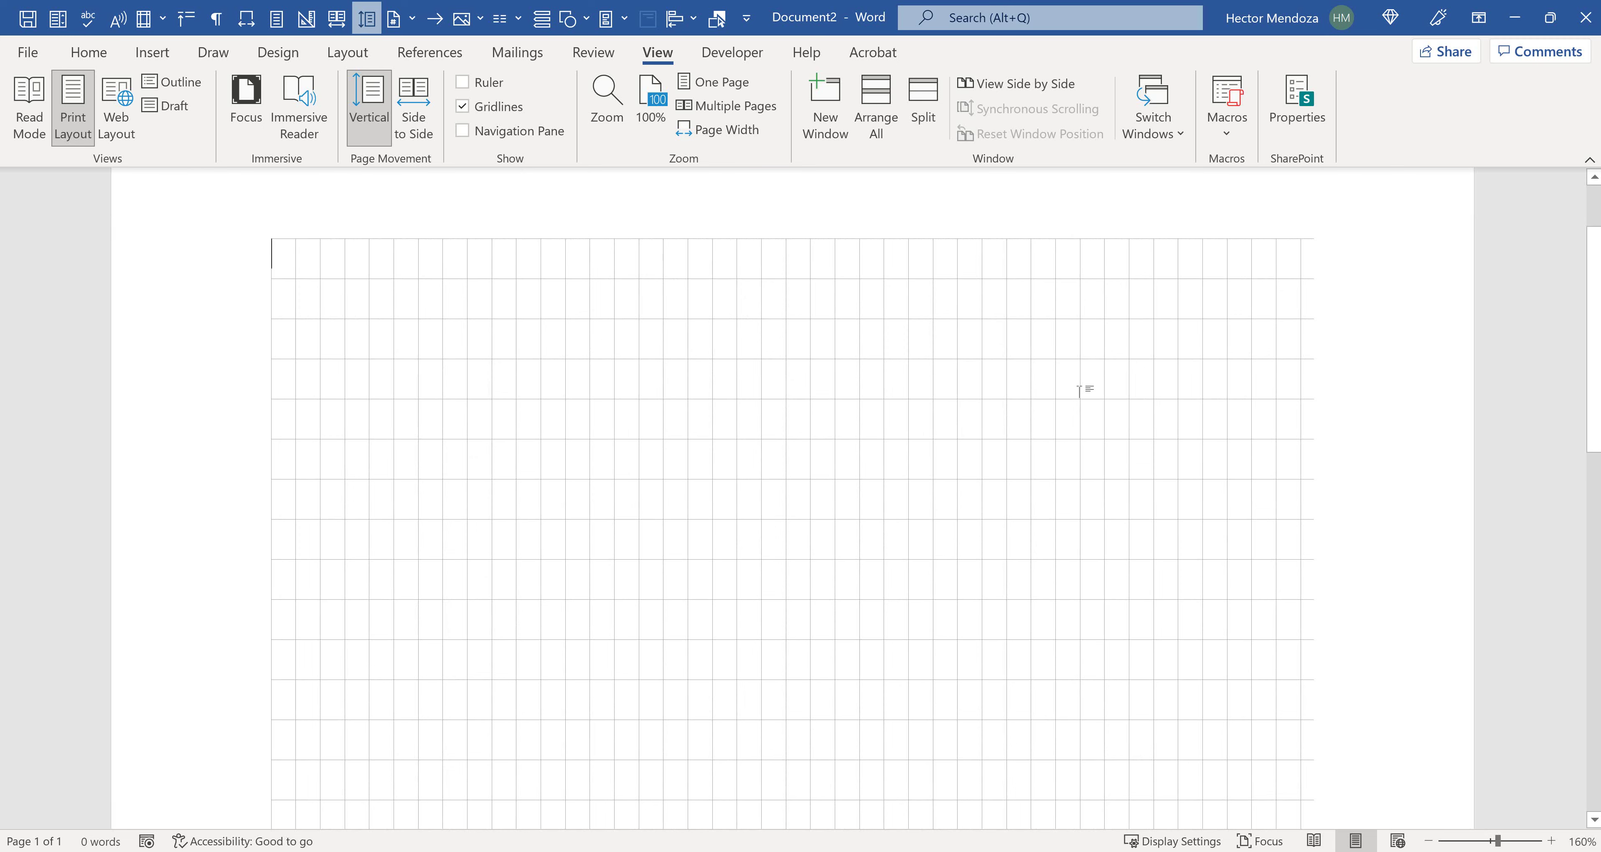
ctrl+scroll(1080, 390, up, 2)
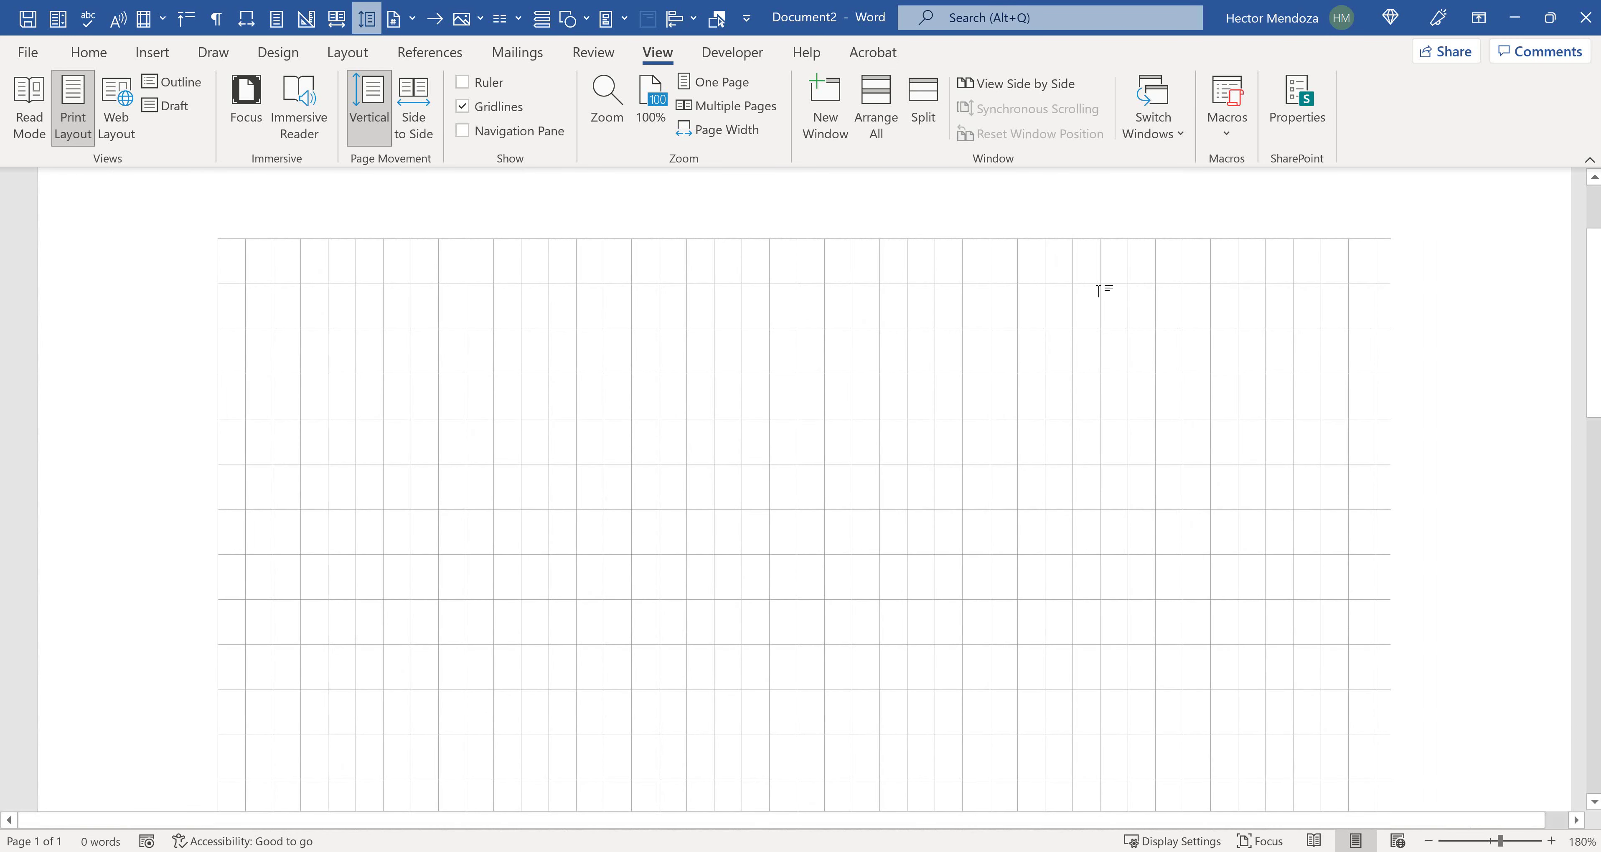
- Review and accept the blank document's grid settings, and close that document without saving it
click(347, 52)
click(988, 87)
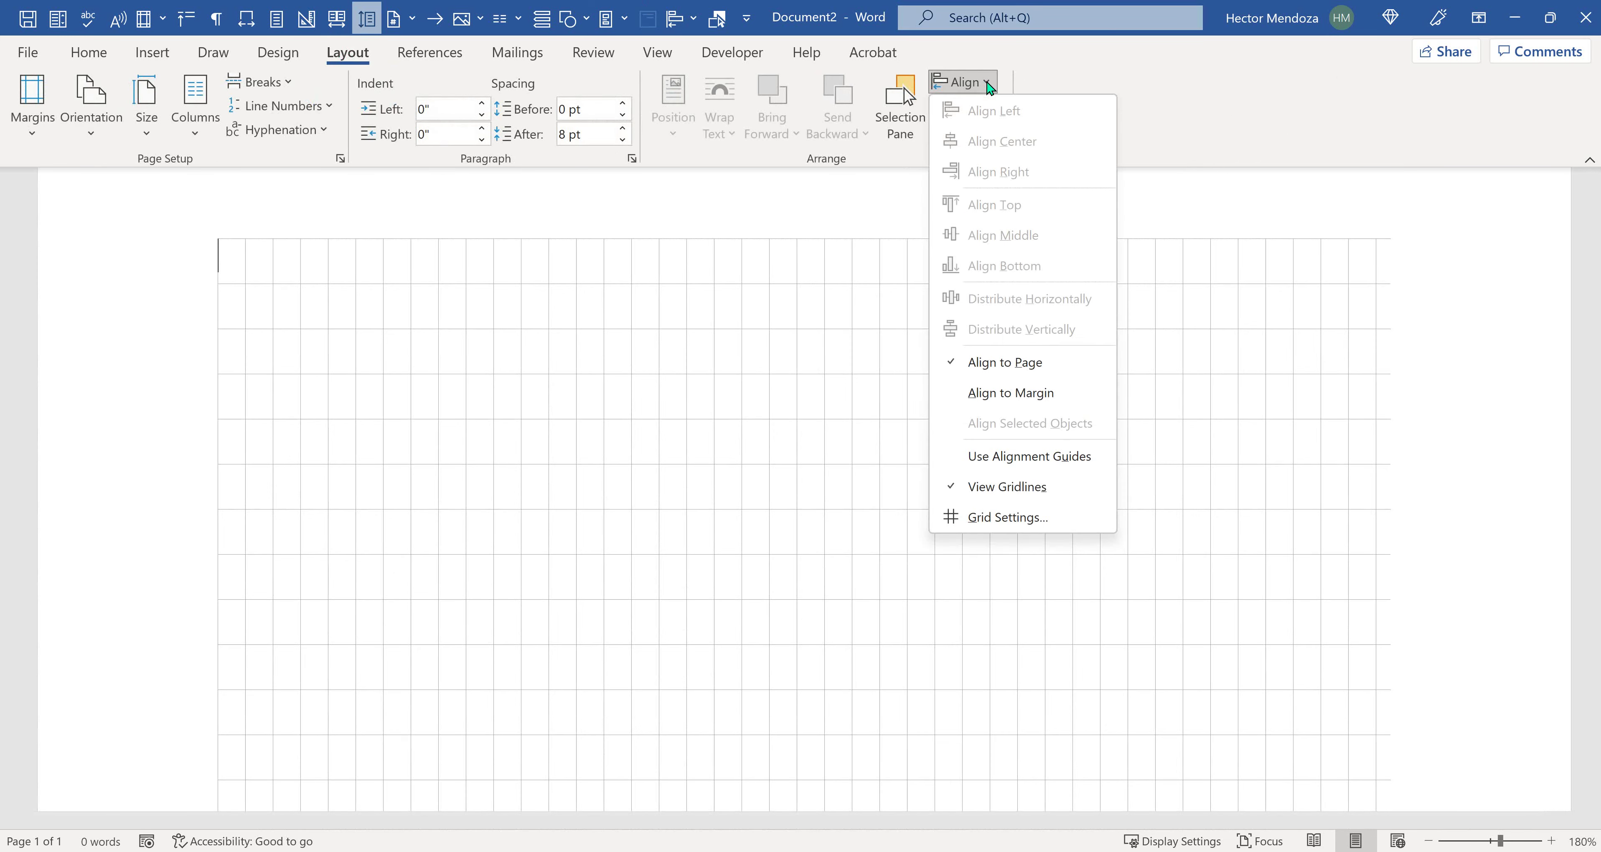
click(1037, 527)
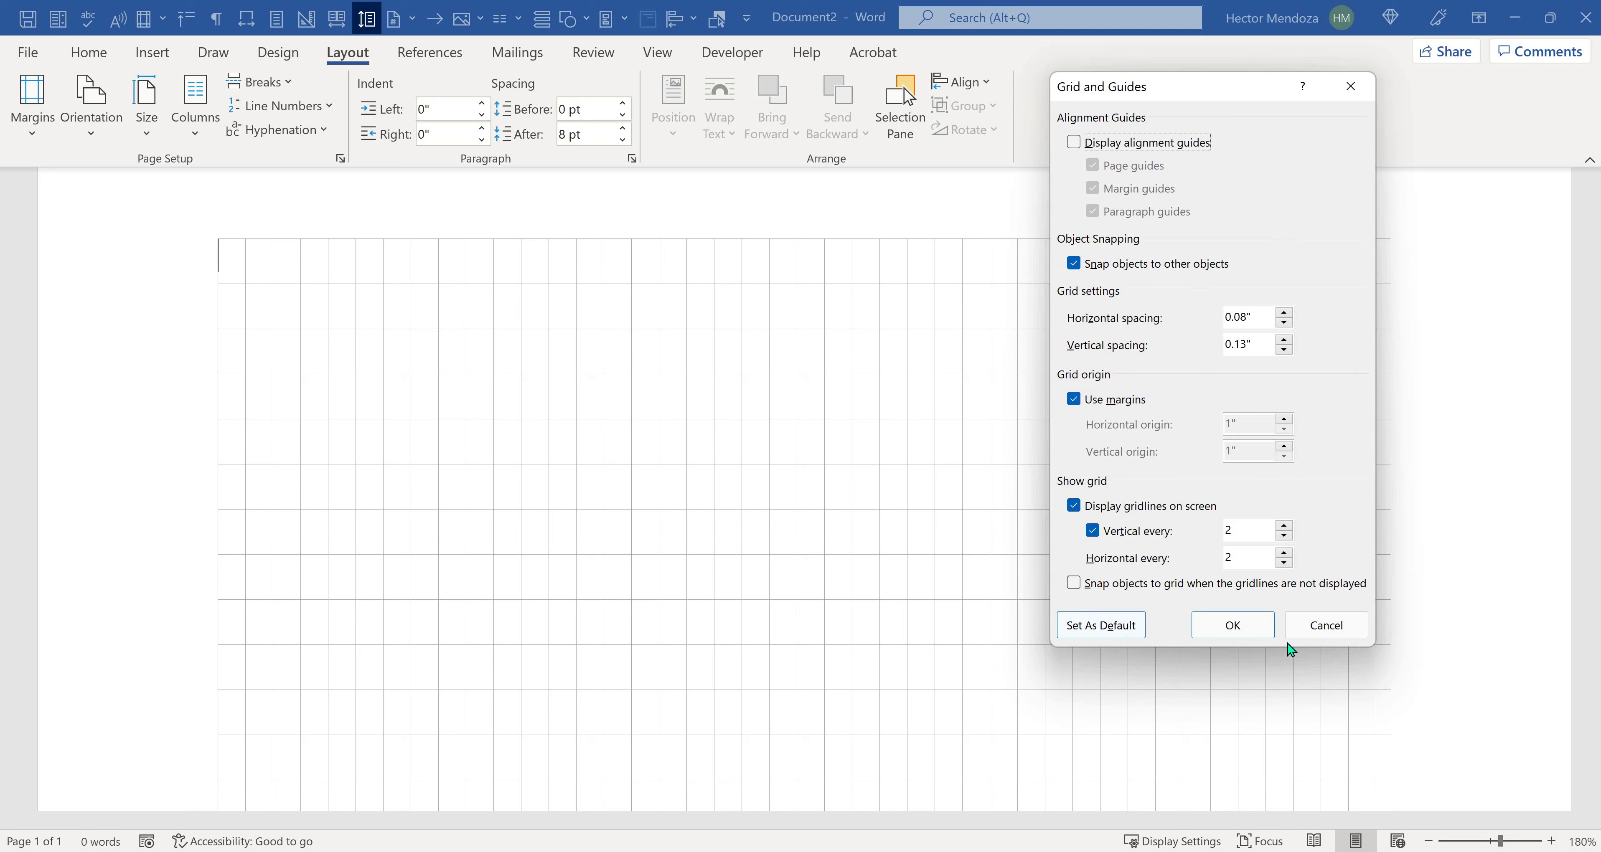
click(1233, 625)
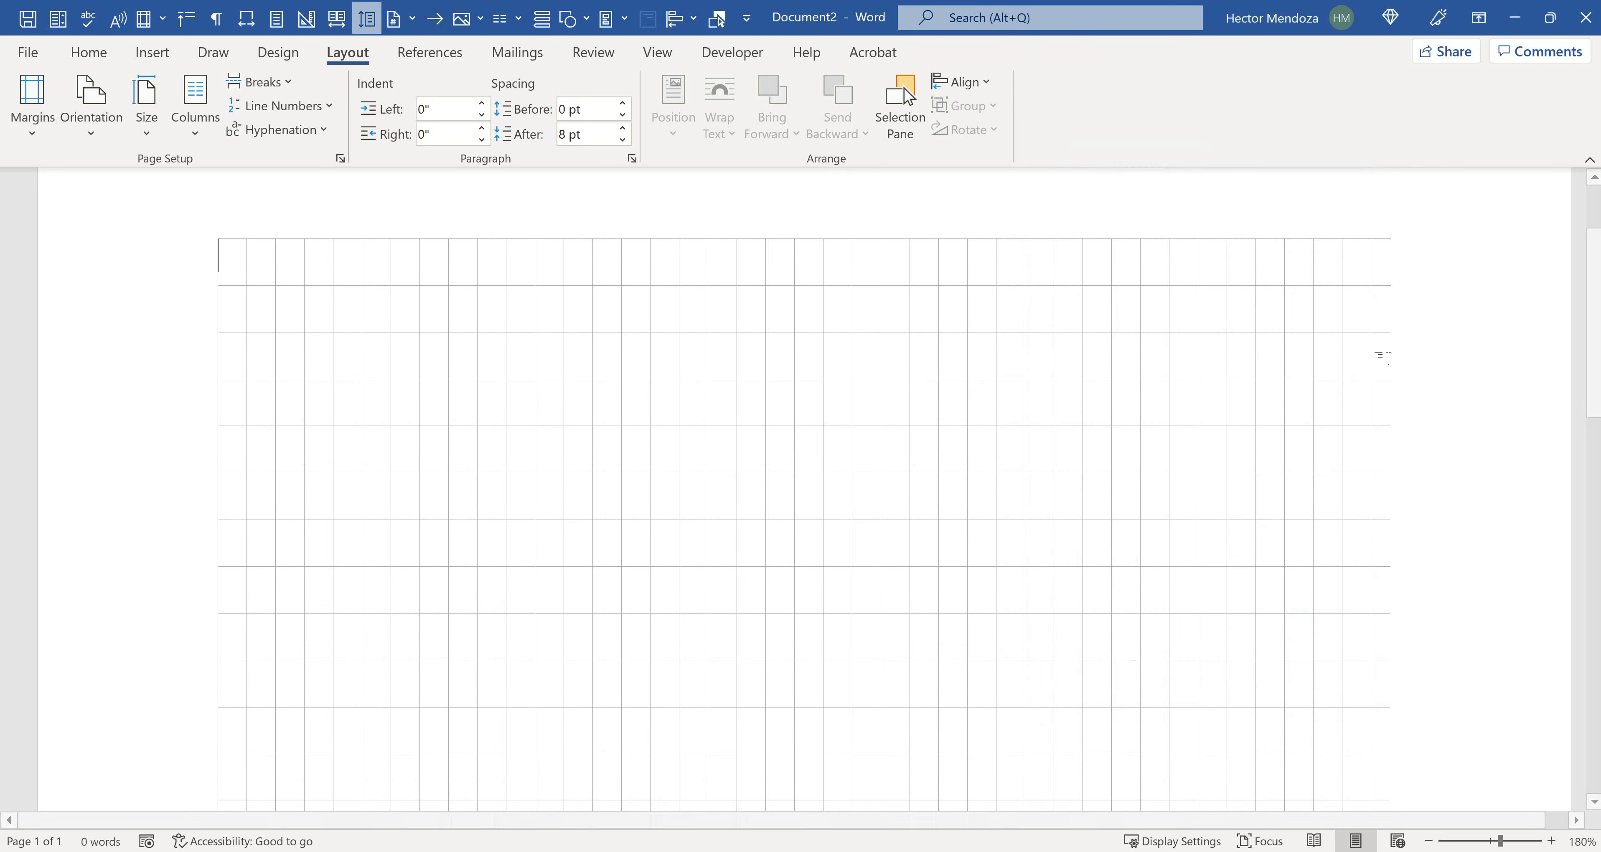
click(1586, 21)
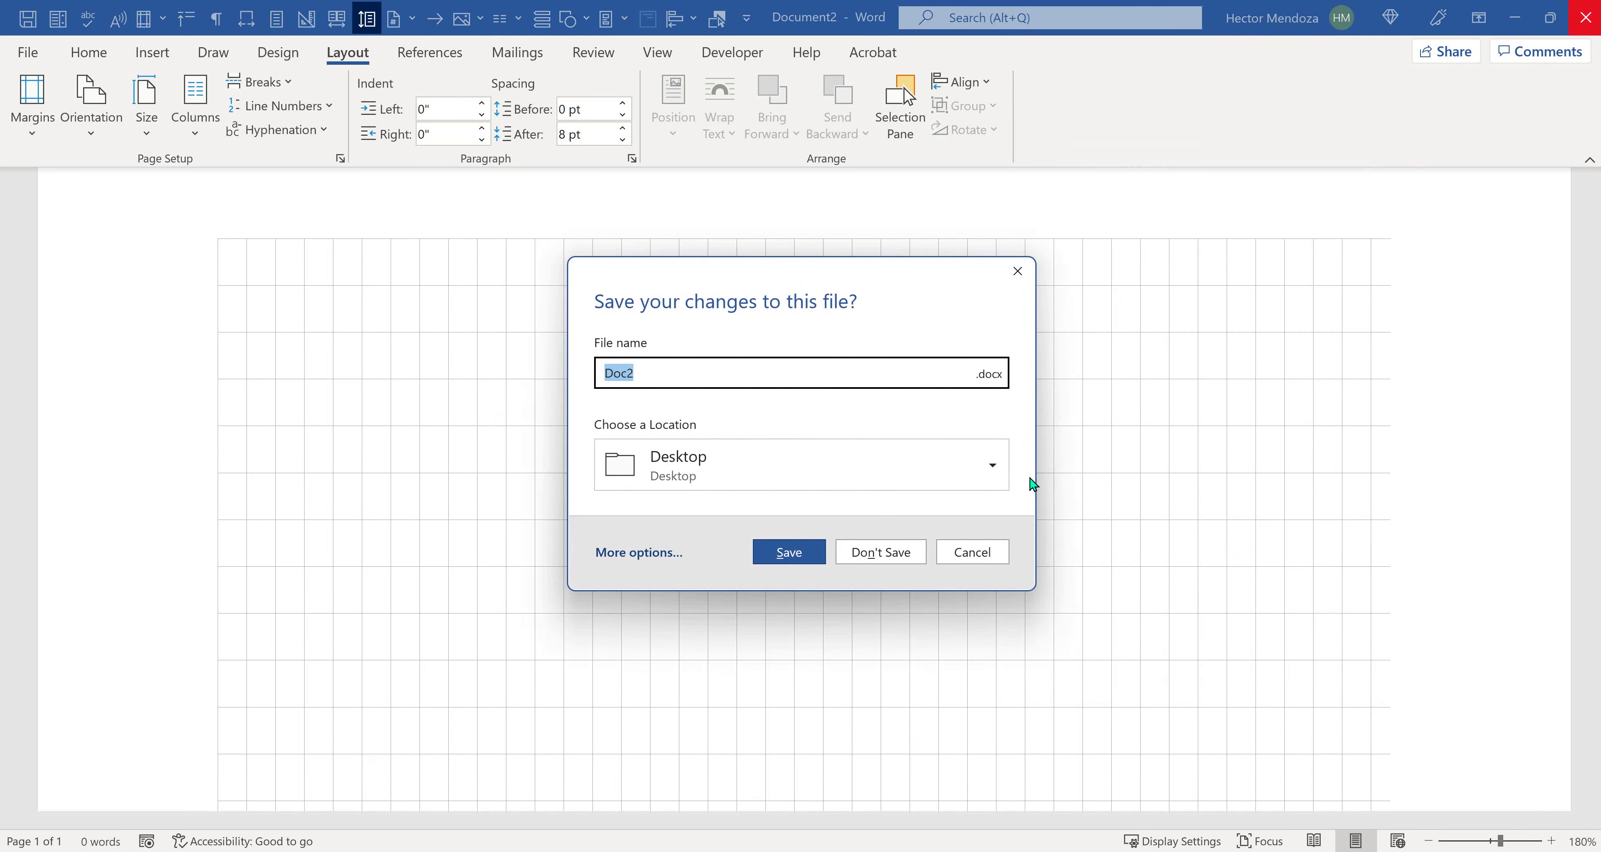
click(885, 559)
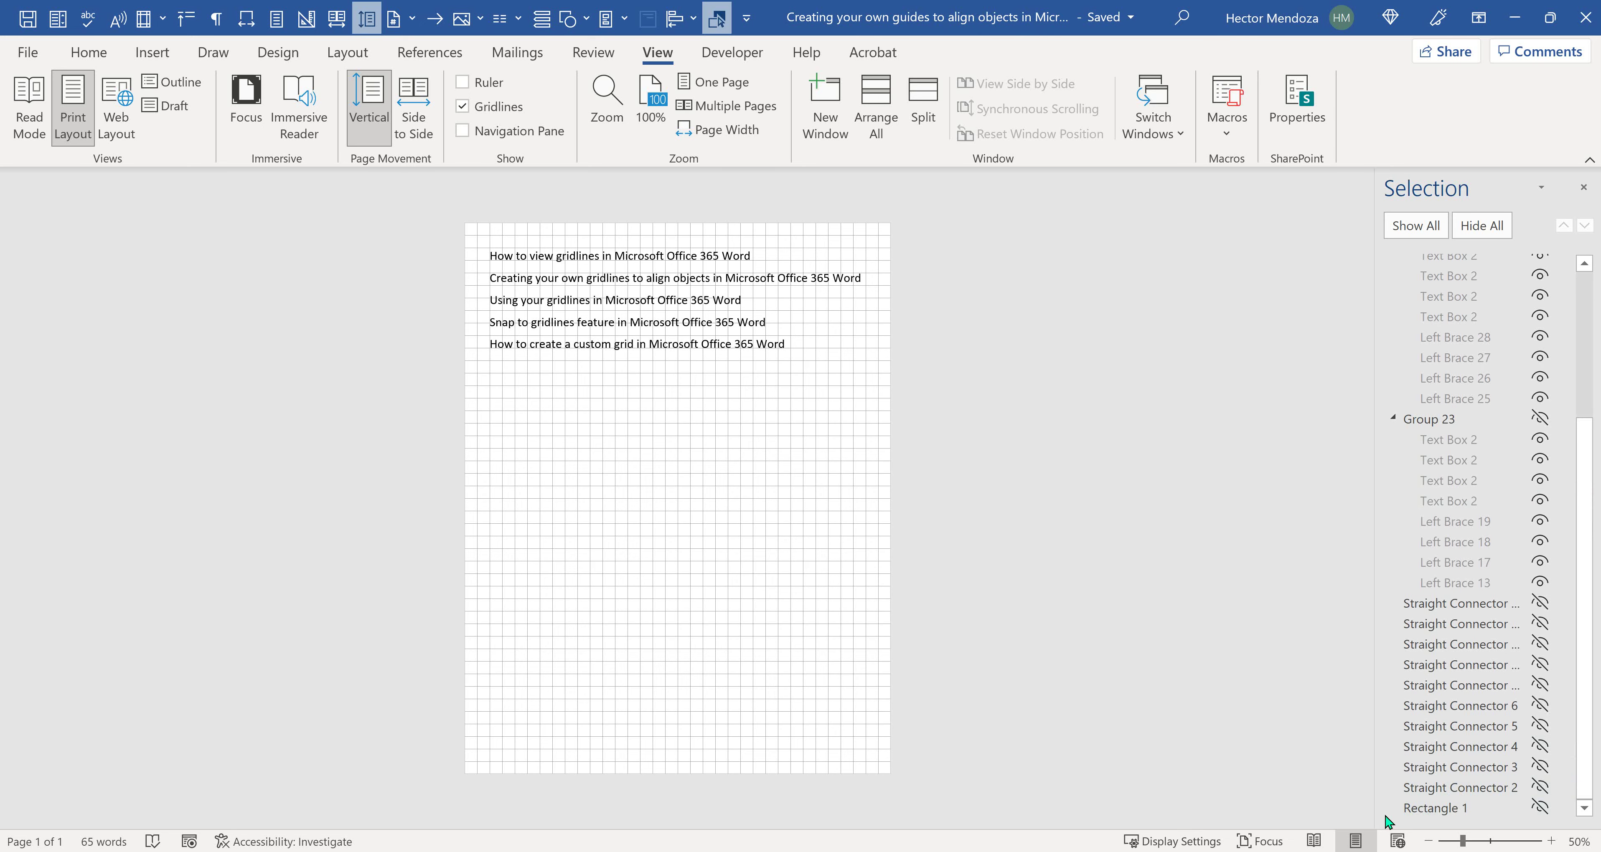
- Unhide Rectangle 1 on the page and compare it with one grid square
click(1430, 809)
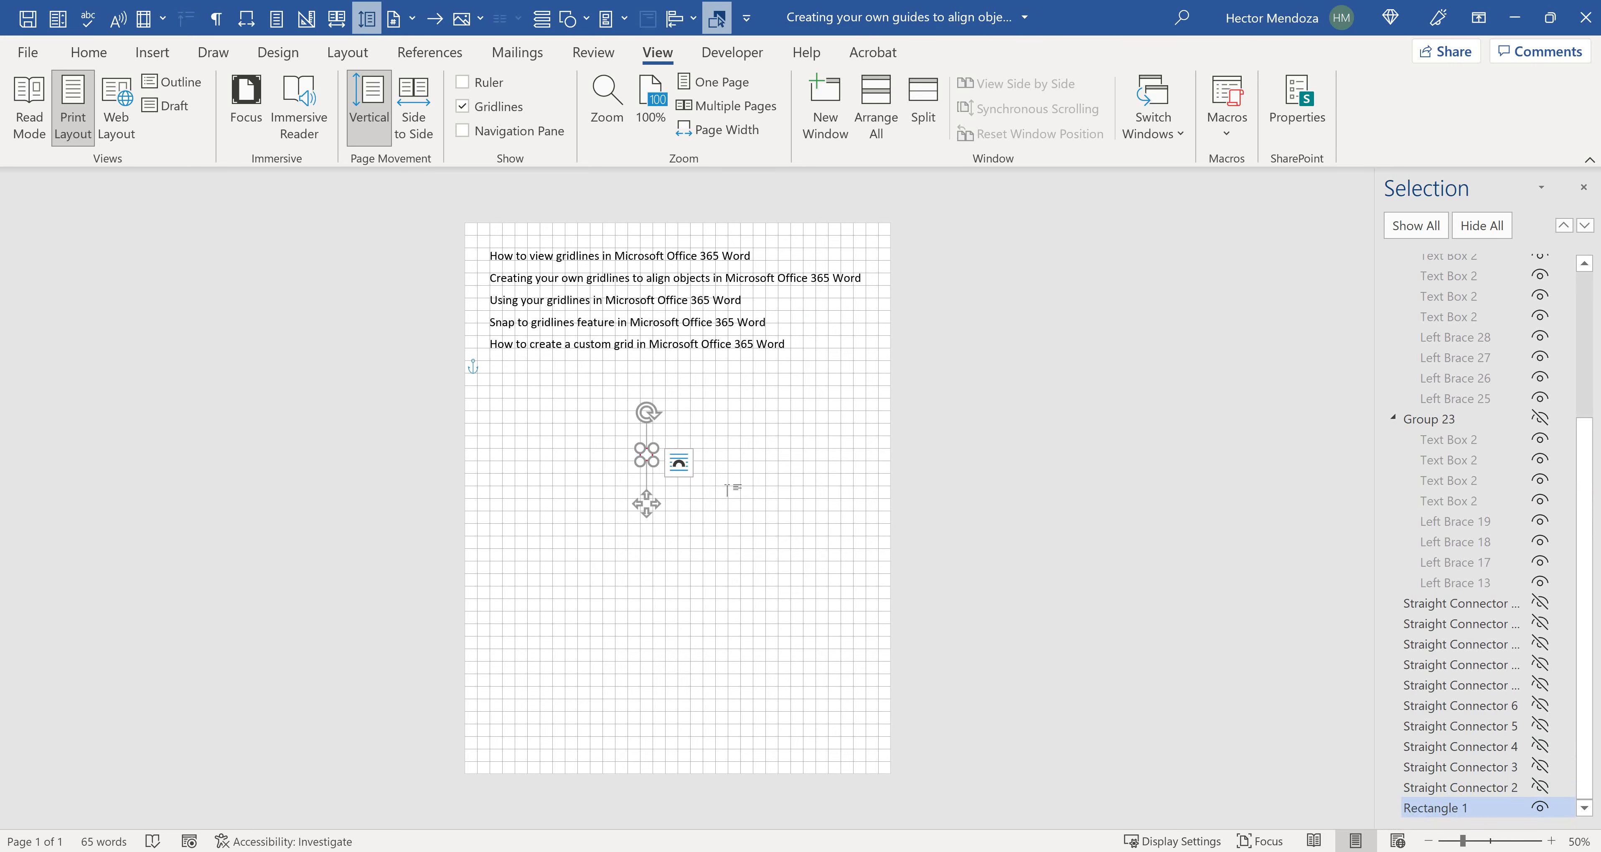
scroll(727, 490, up, 11)
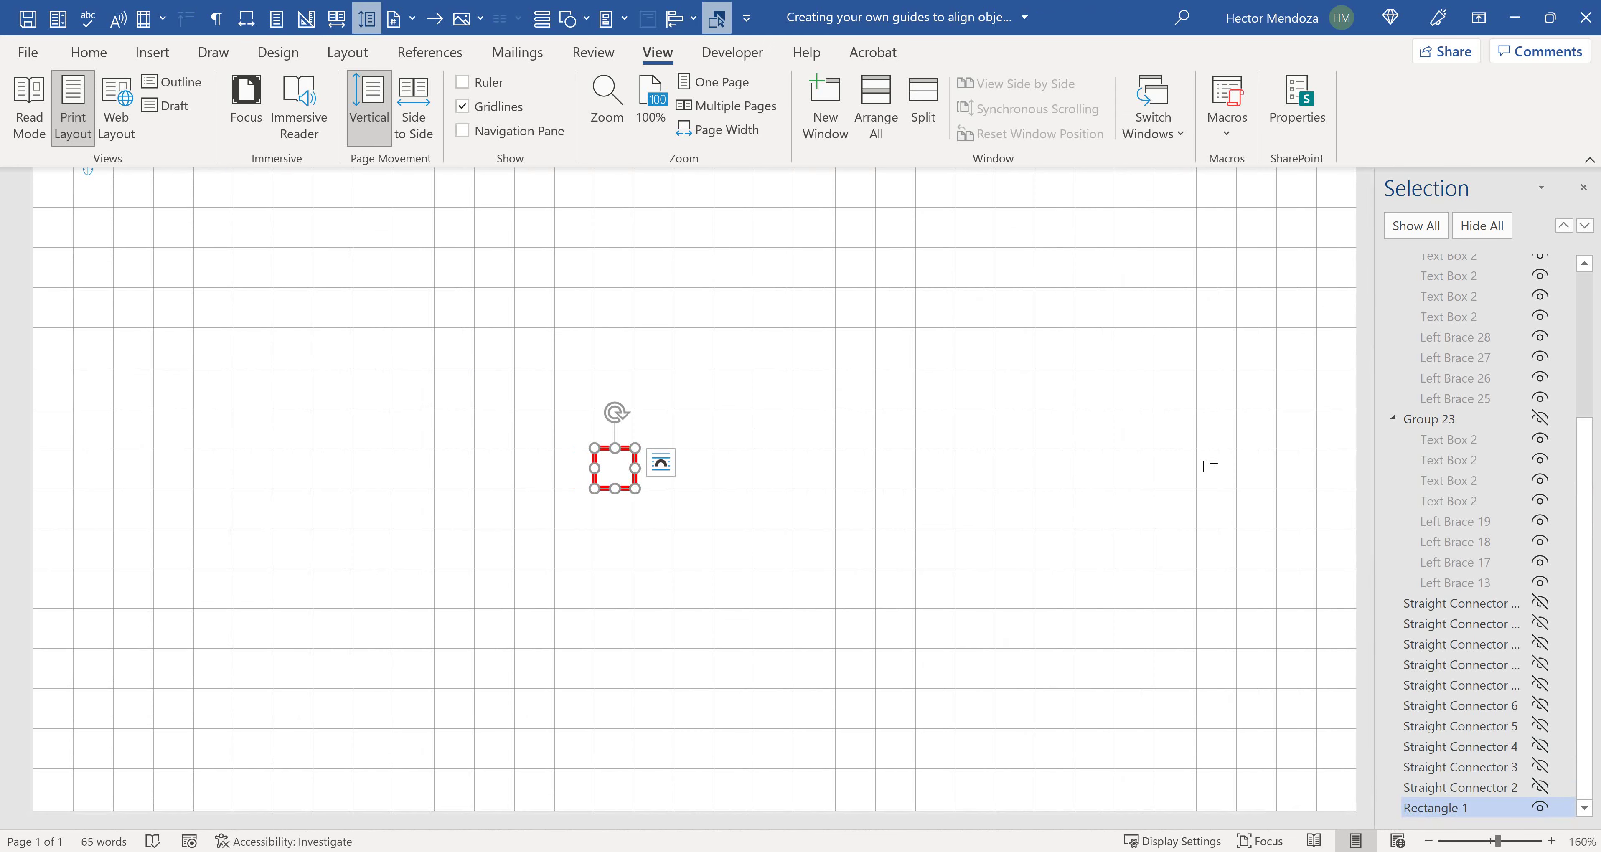
scroll(891, 465, down, 9)
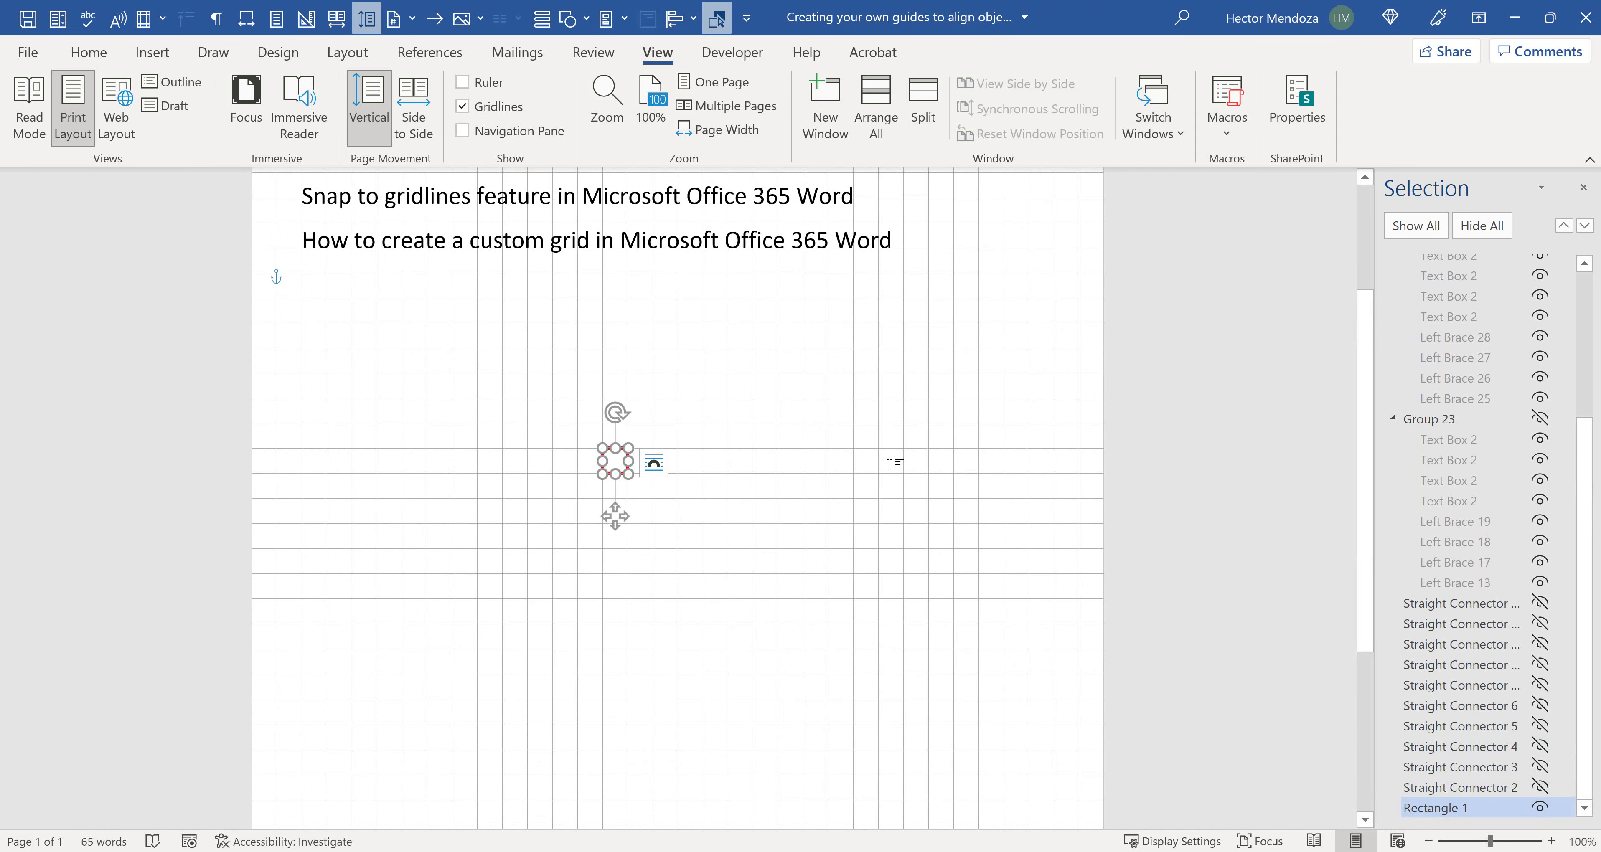
scroll(891, 465, up, 6)
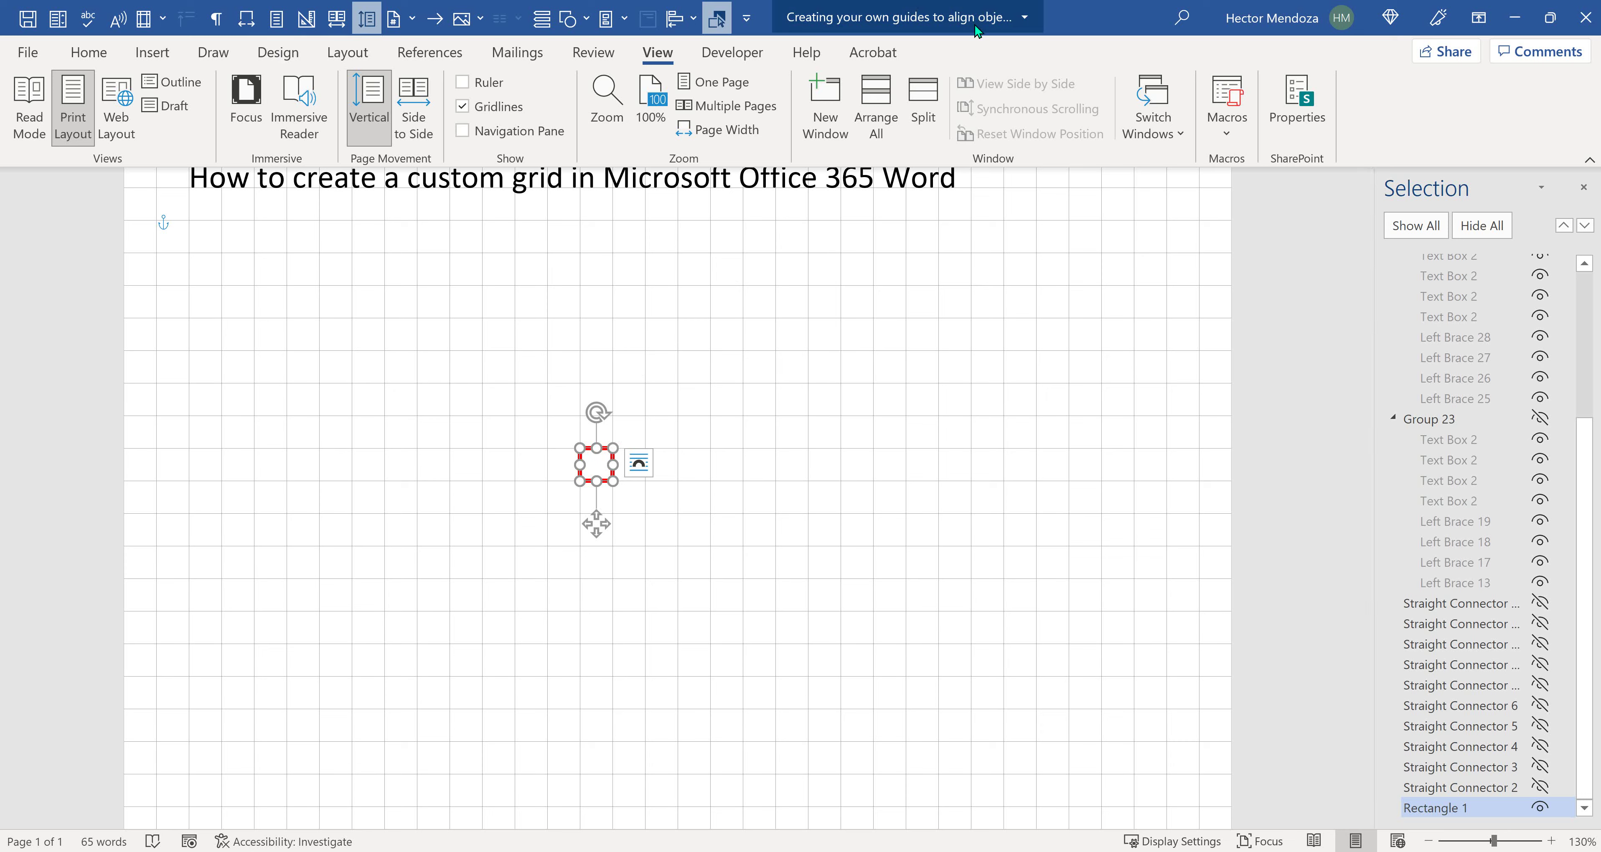
key(Escape)
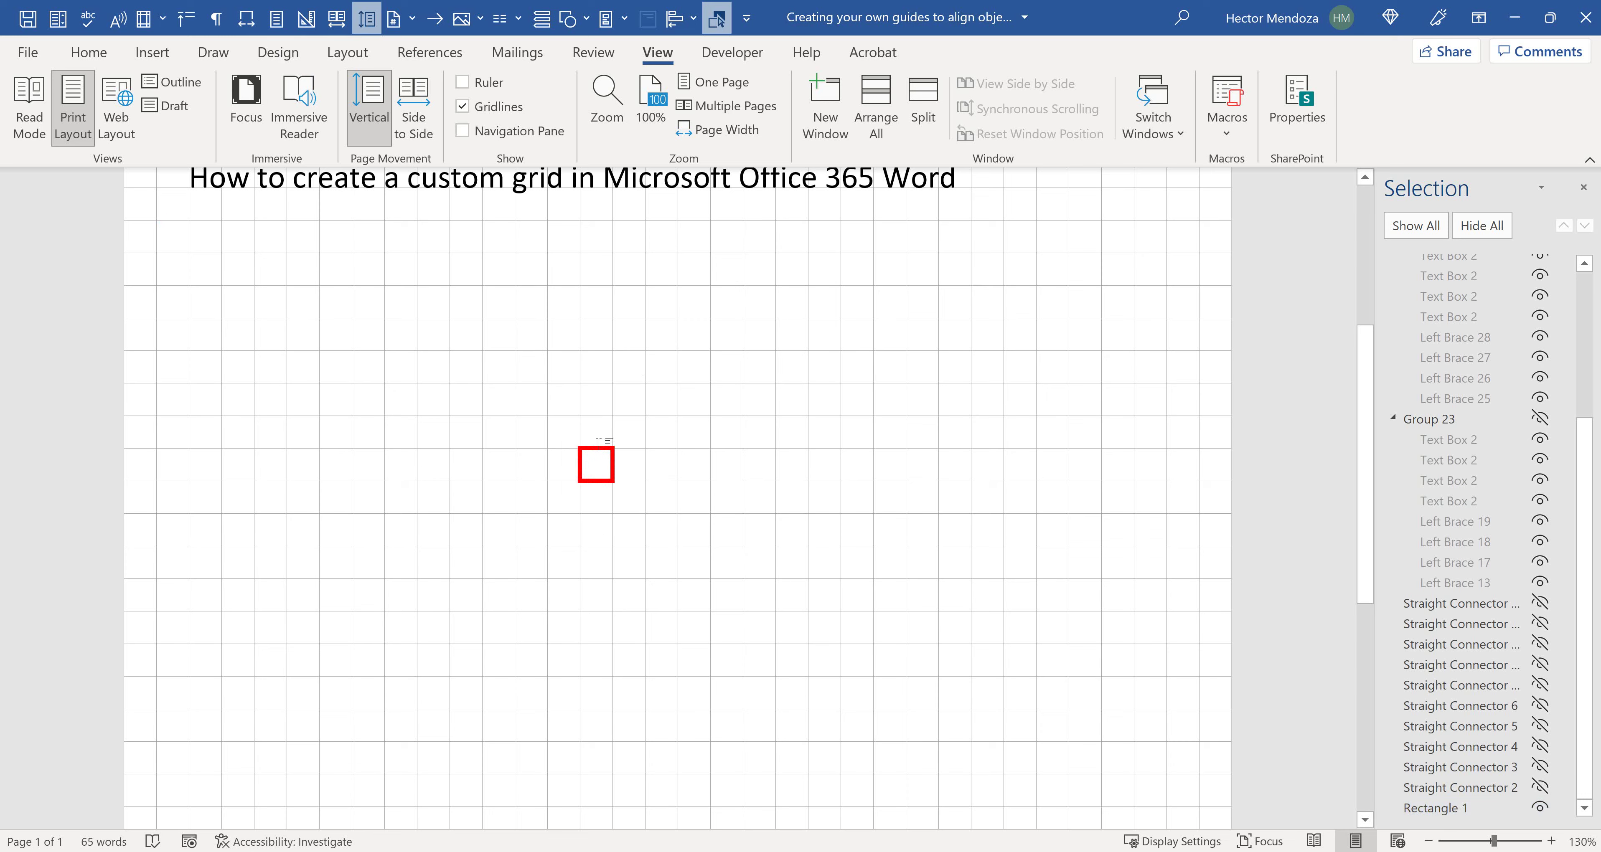
- Check the height and width of the red rectangle, and deselect it
click(597, 450)
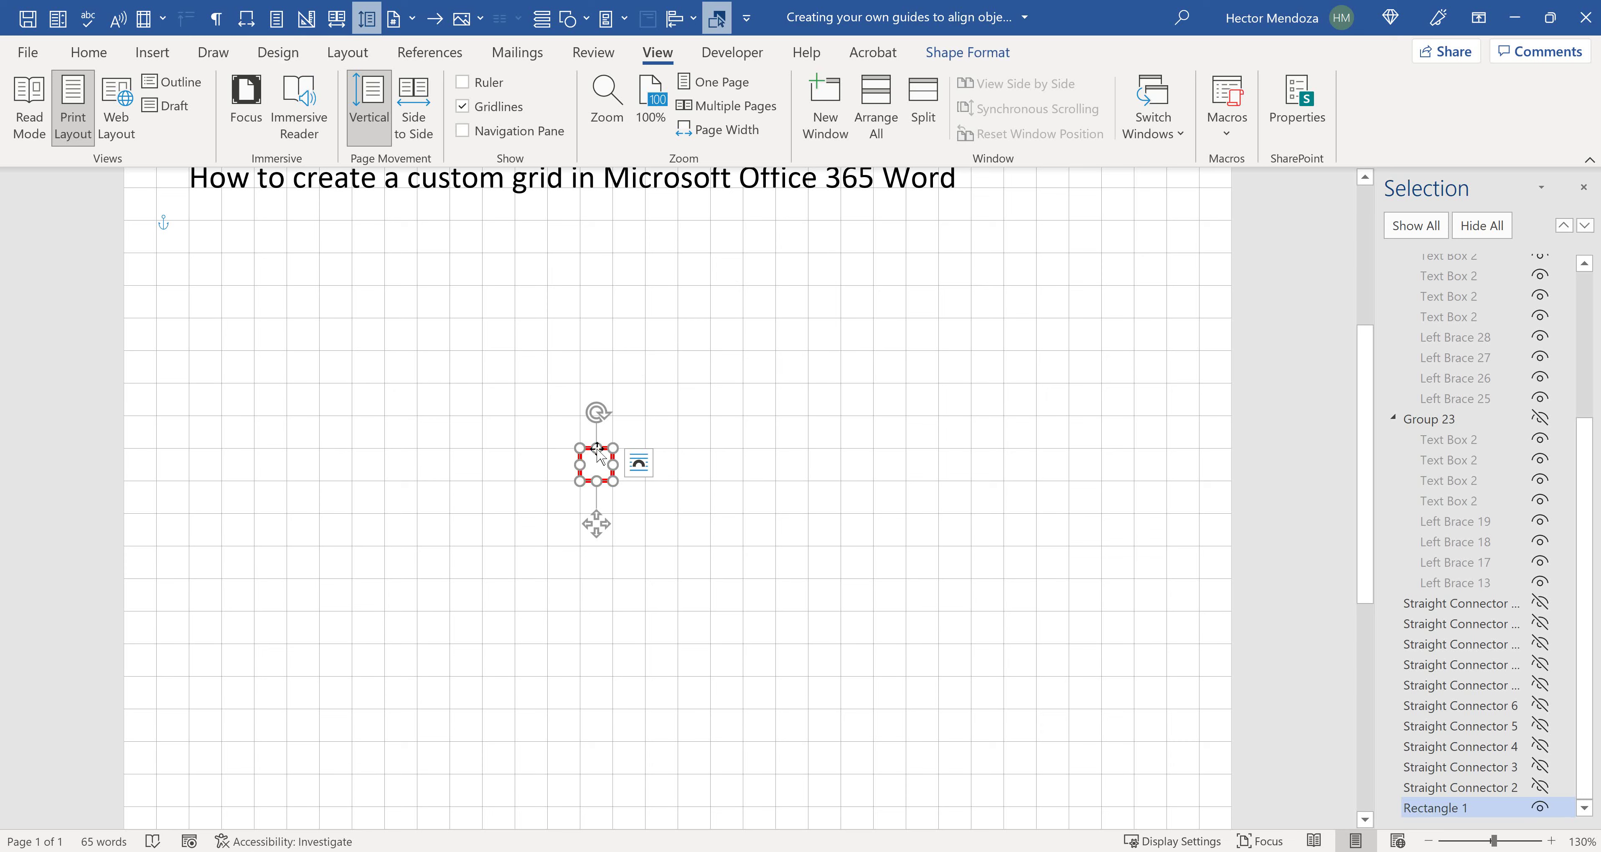
click(978, 53)
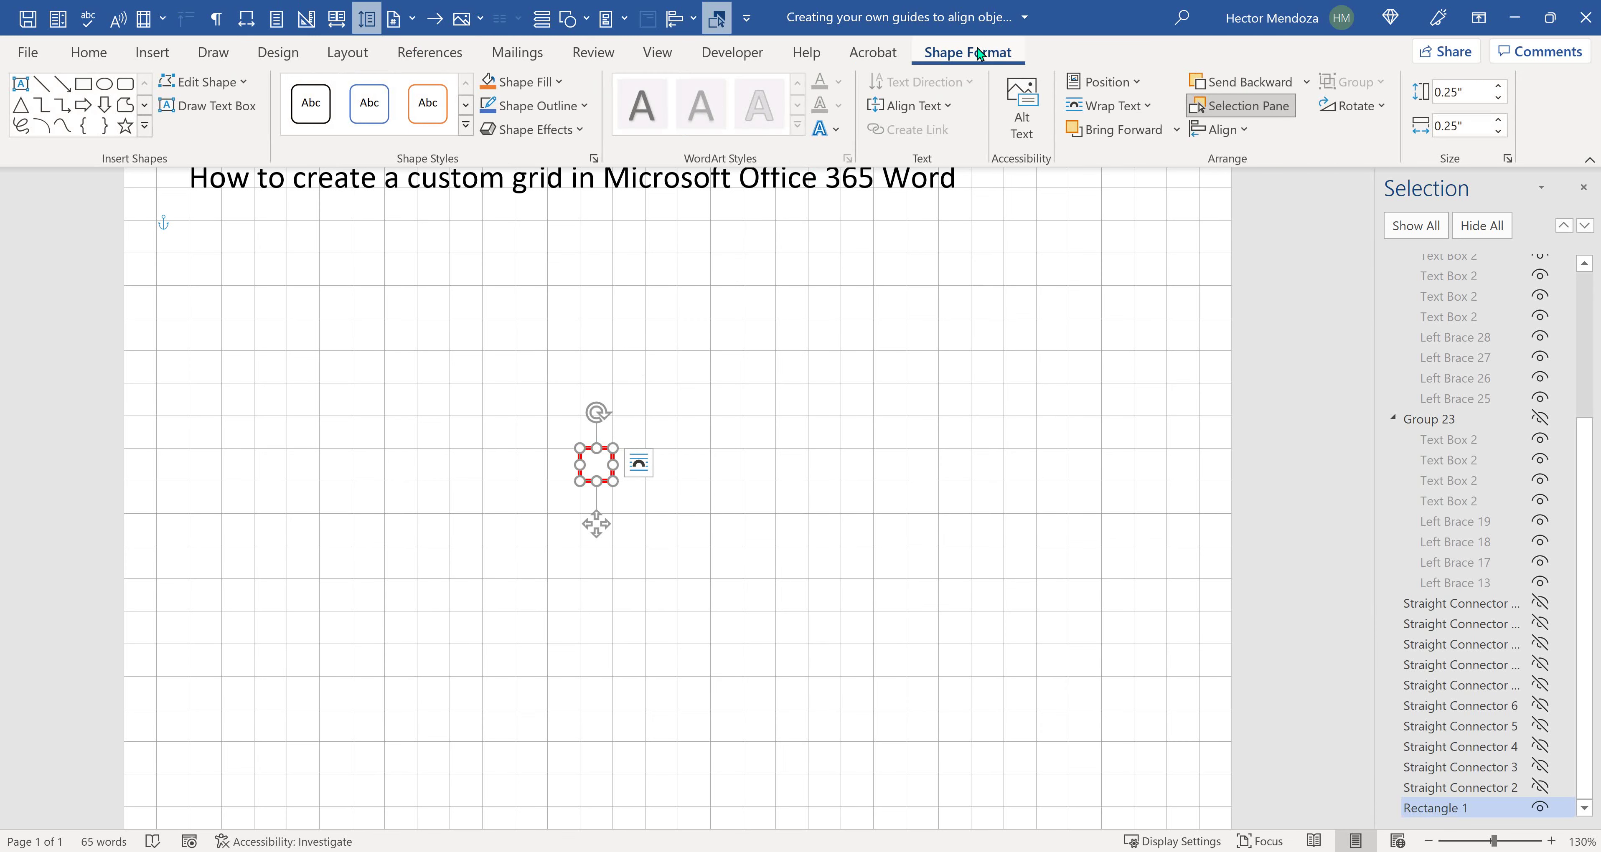
click(1470, 91)
click(1465, 123)
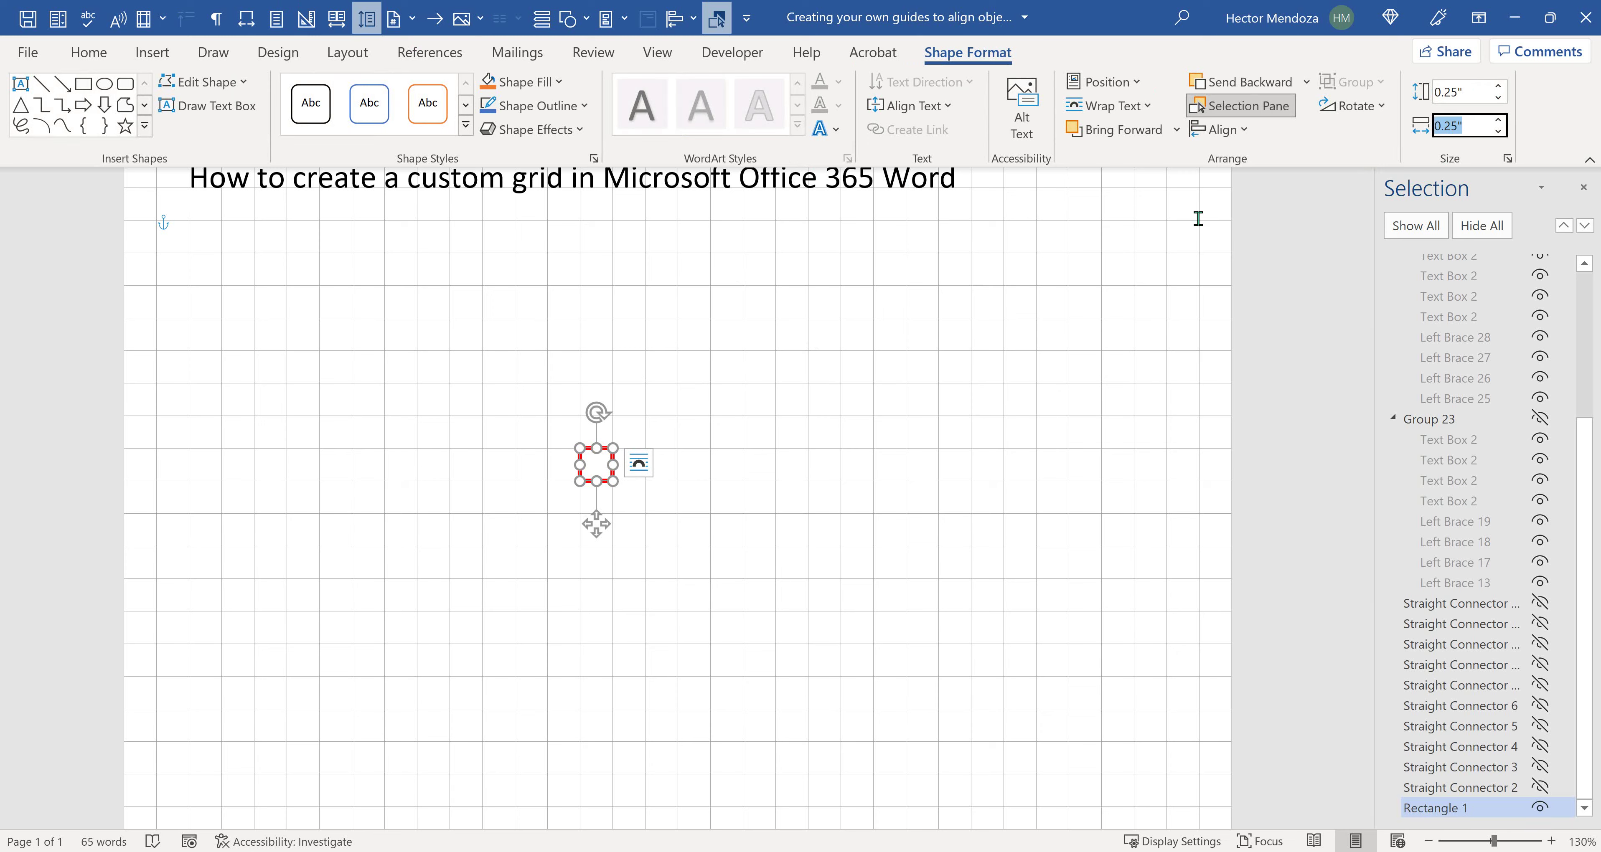
click(734, 483)
scroll(737, 484, down, 2)
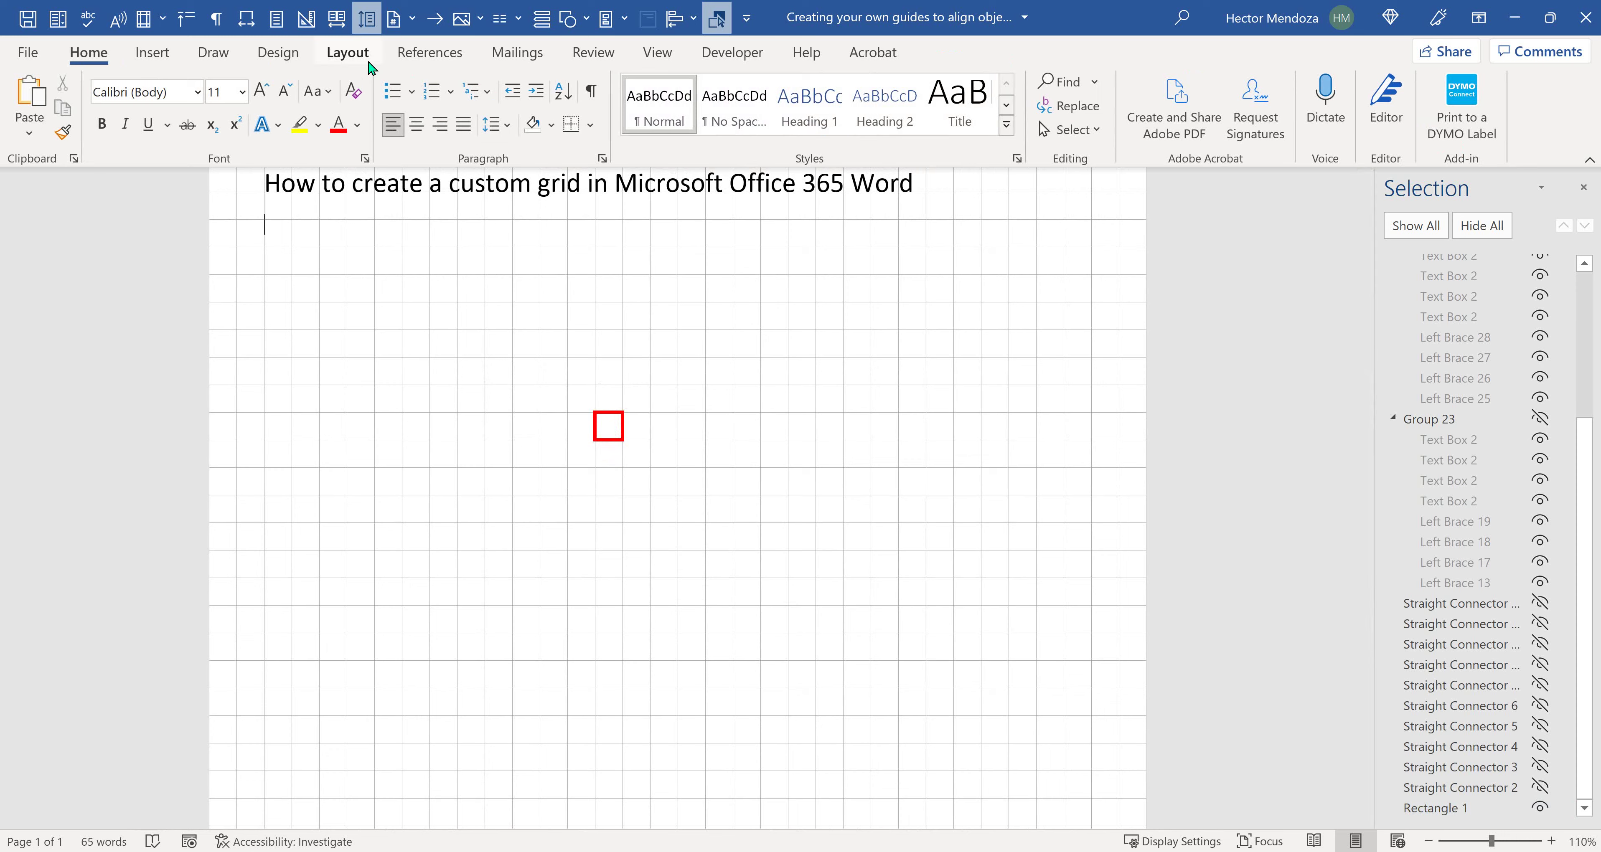
- Review the horizontal and vertical spacing in the document's grid settings, leaving them as they are
click(348, 53)
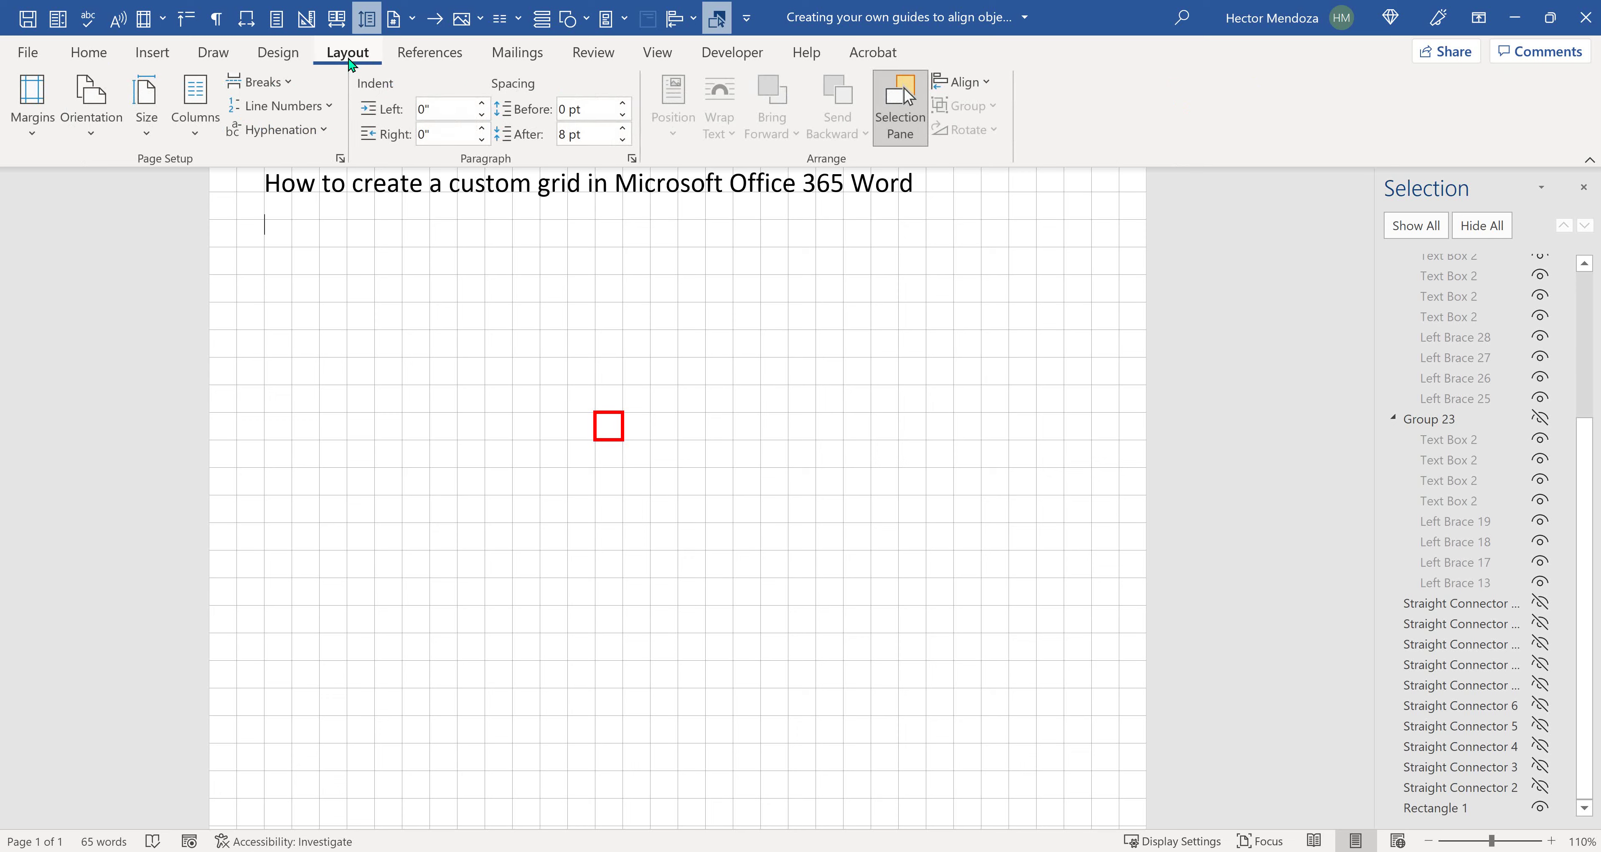
click(985, 84)
click(996, 520)
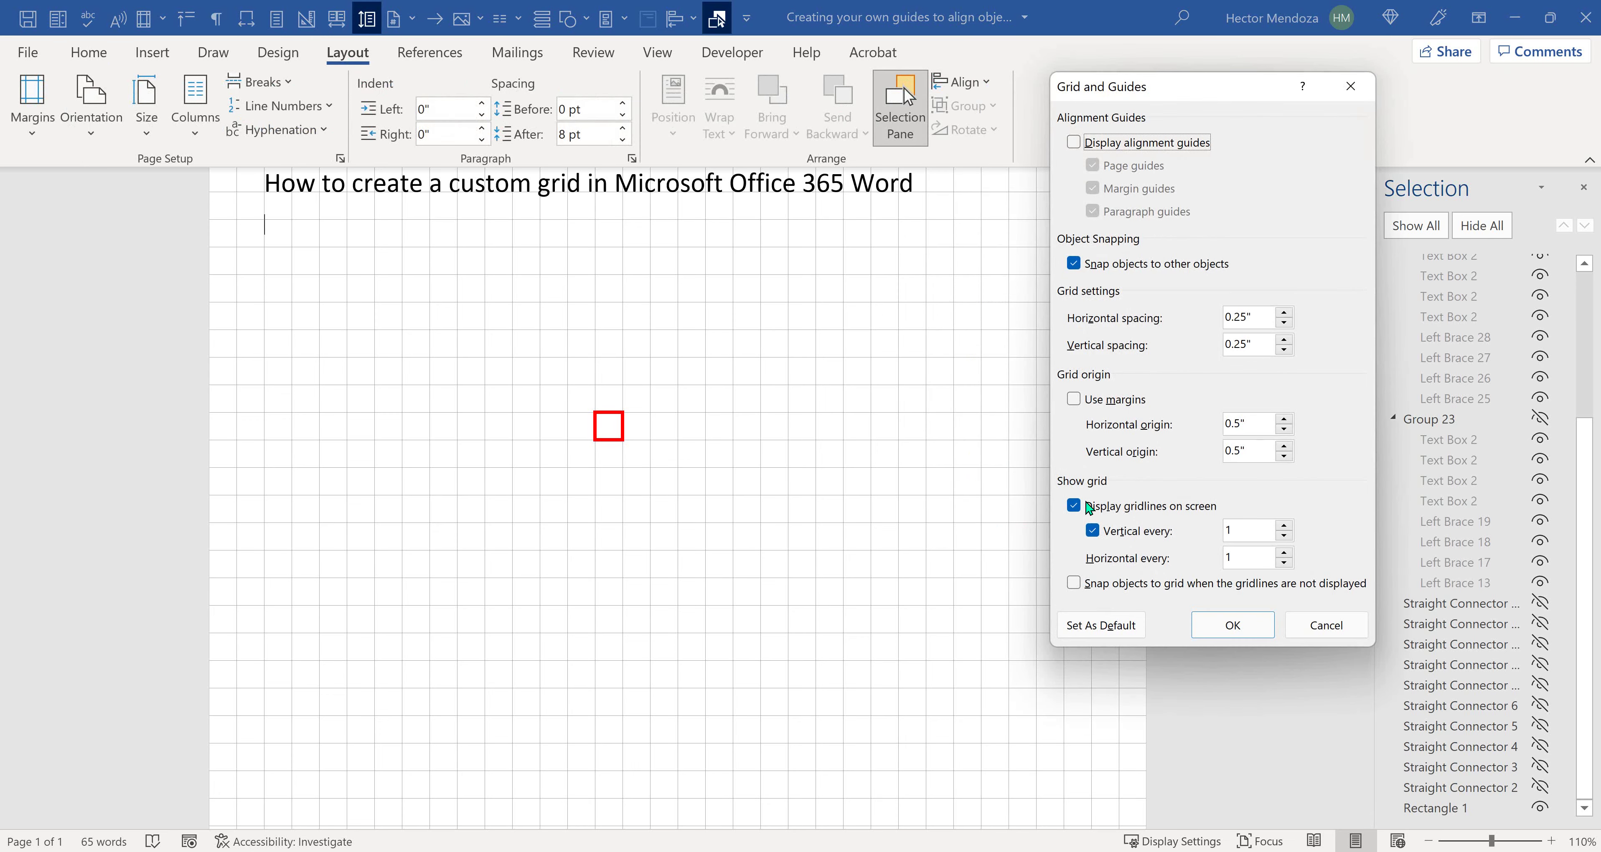
double_click(1265, 317)
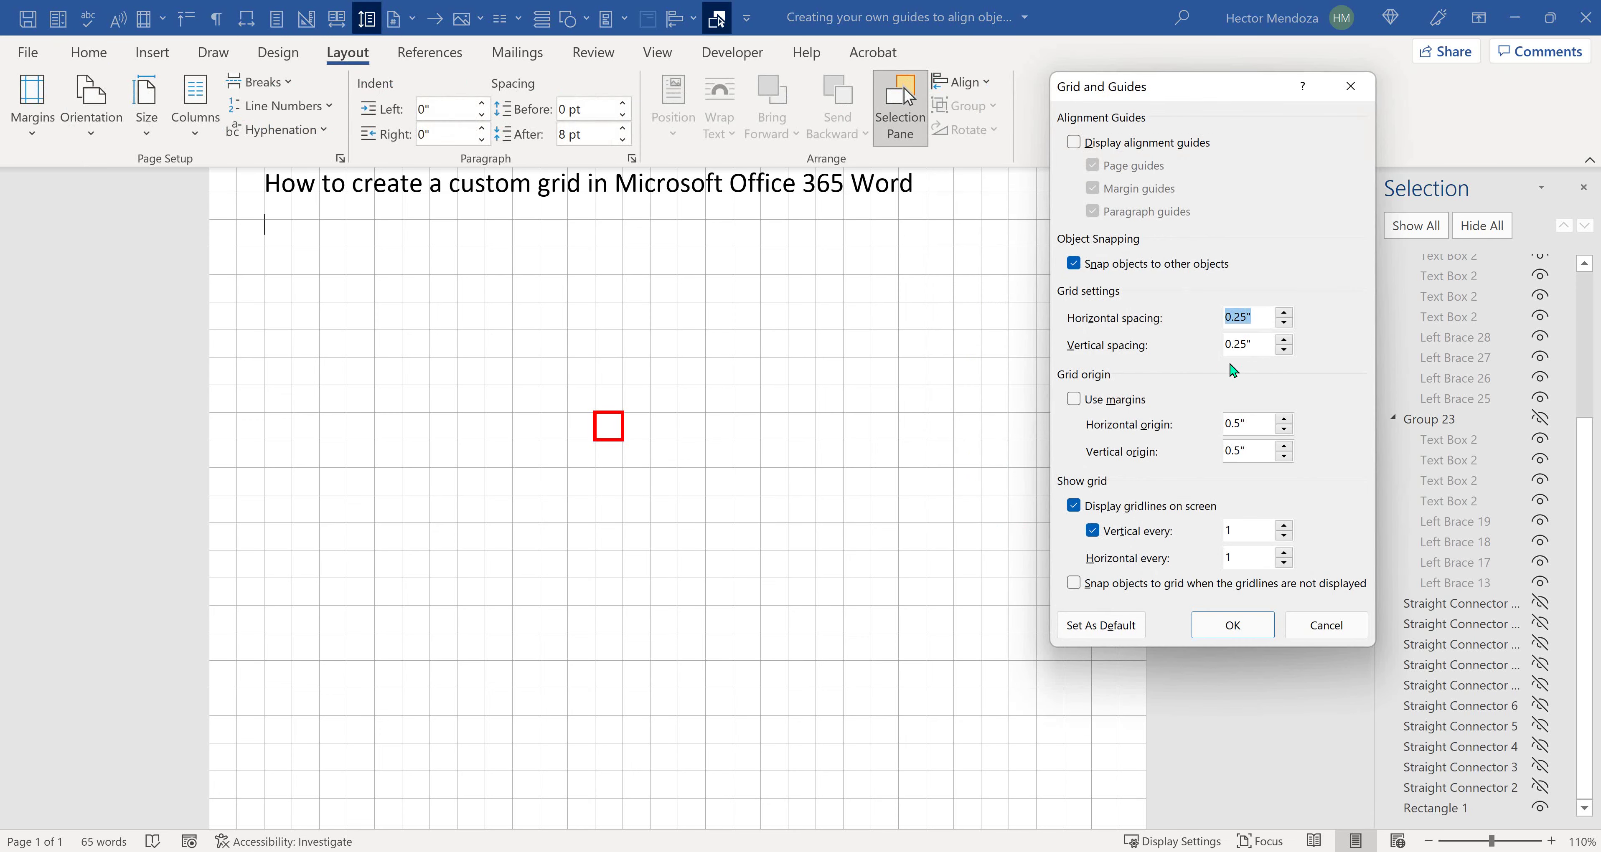
click(1254, 346)
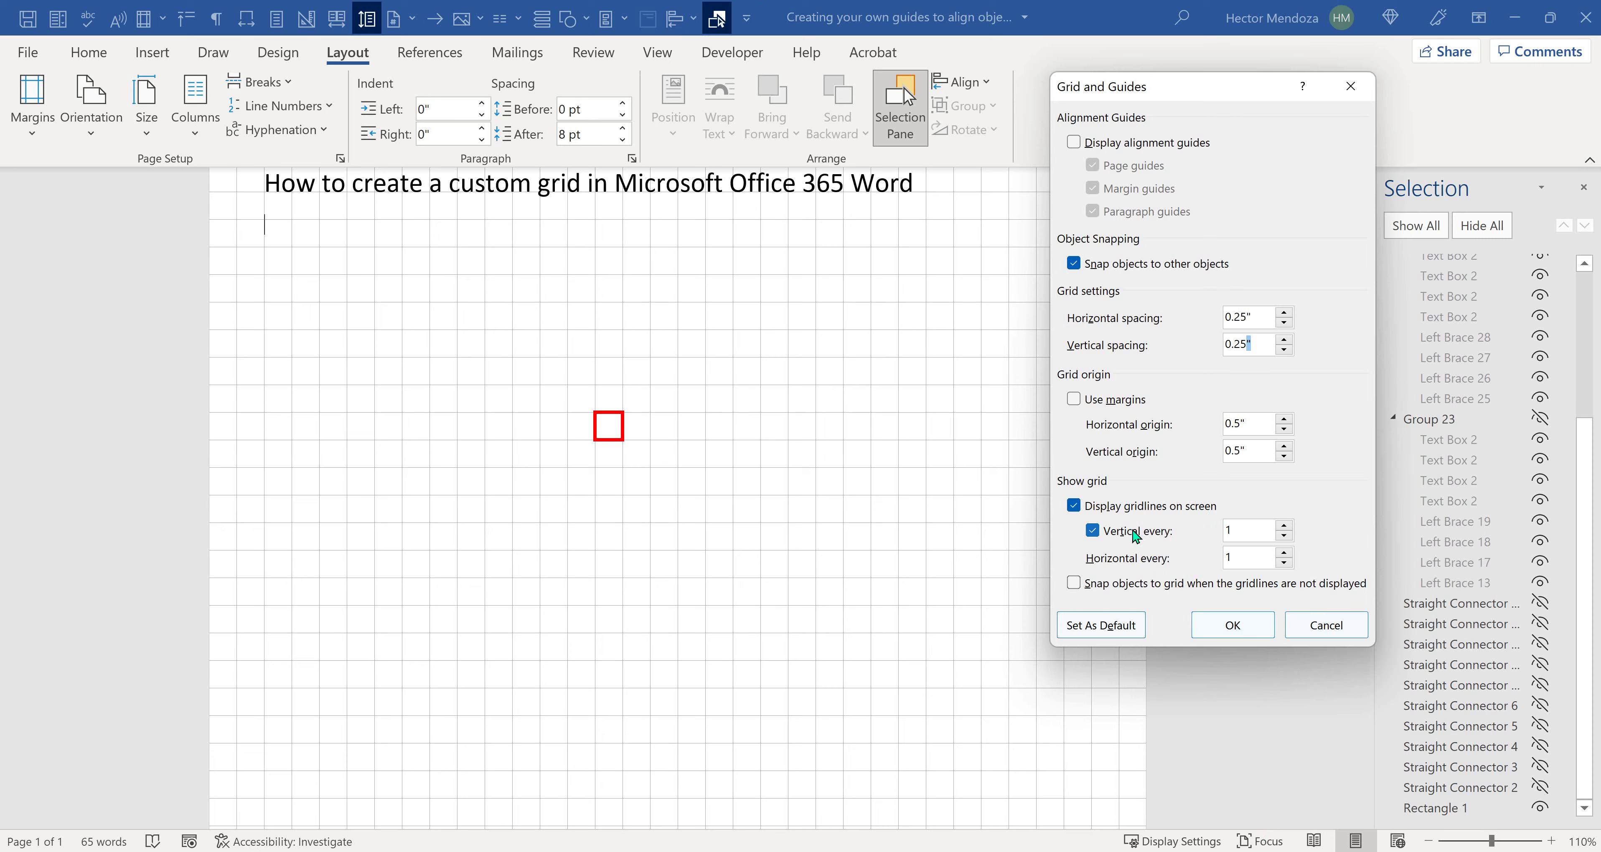
click(1230, 629)
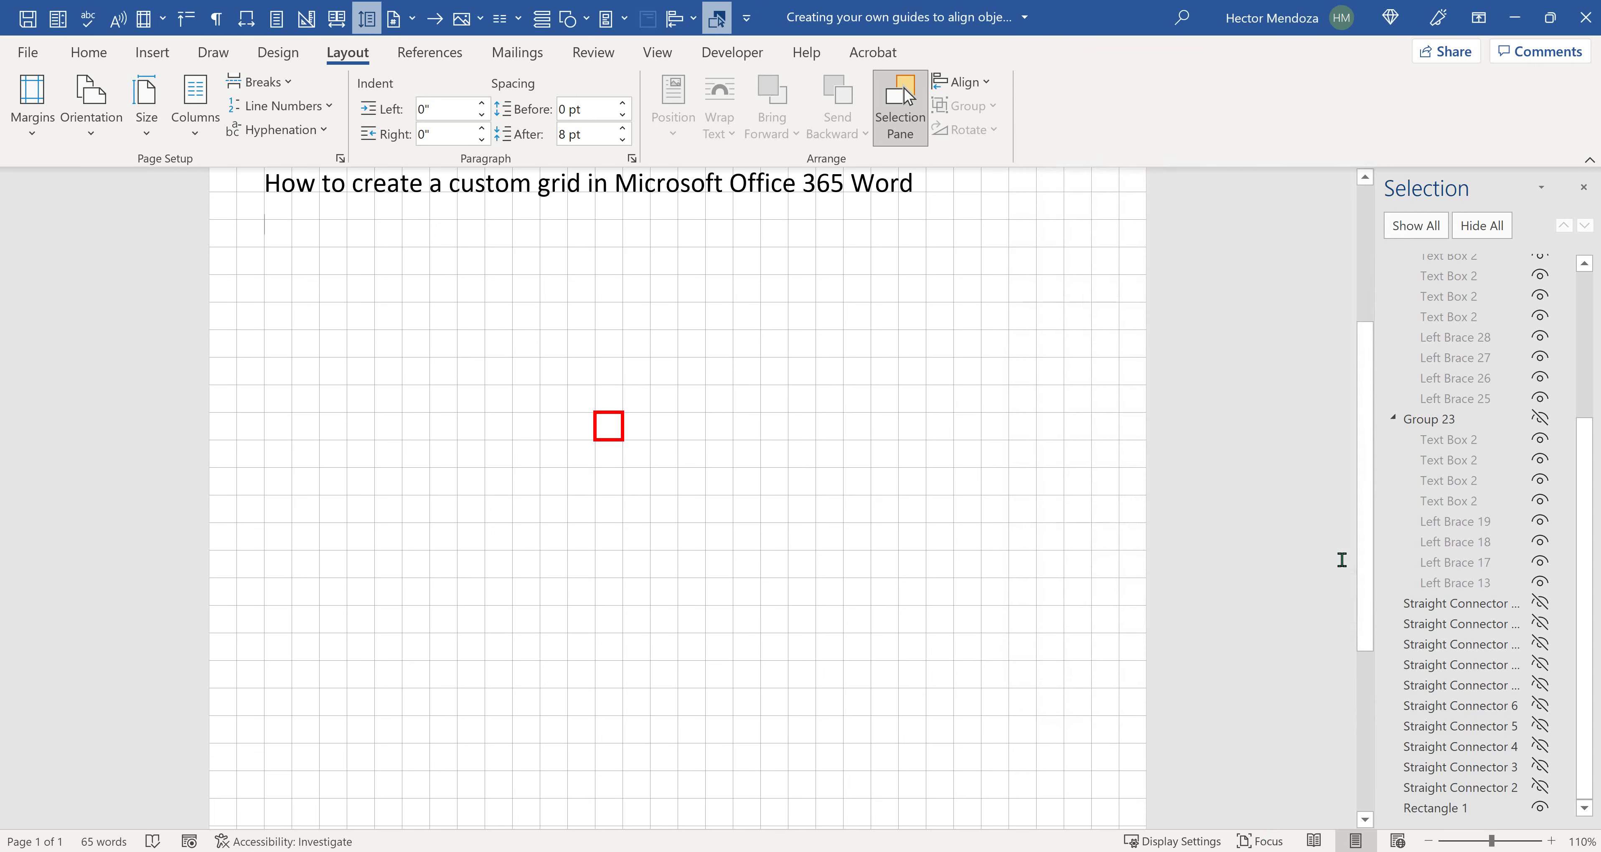
- Show all hidden objects in the document and look closely at the labelled grid diagram
click(1424, 231)
click(1418, 226)
scroll(1071, 634, up, 13)
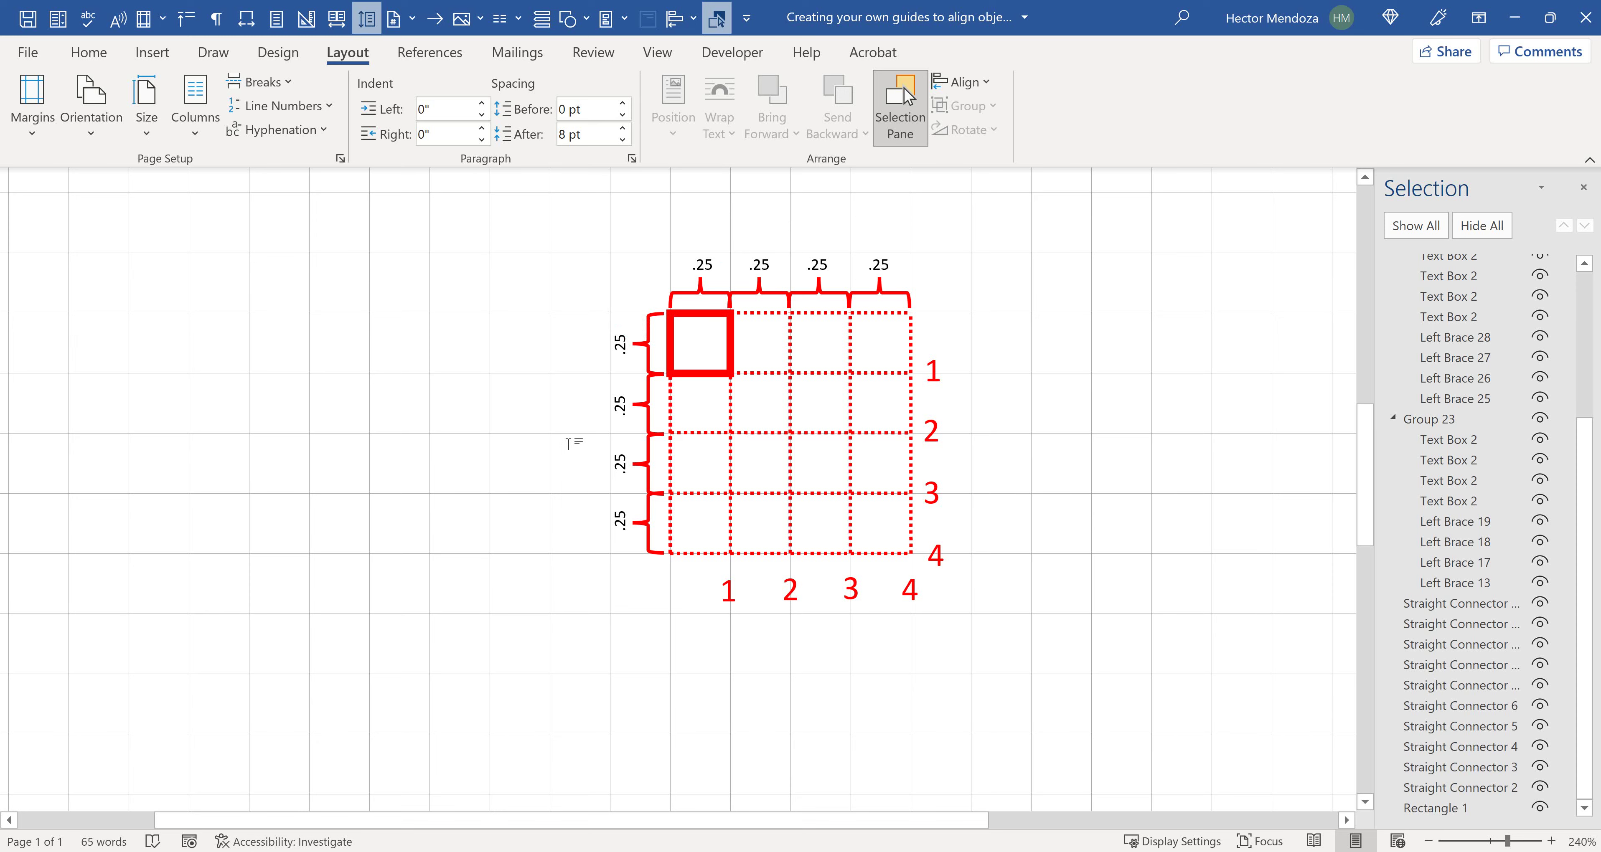
- Set the grid to show vertical gridlines every 2 and horizontal gridlines every 2 spacing units
click(966, 82)
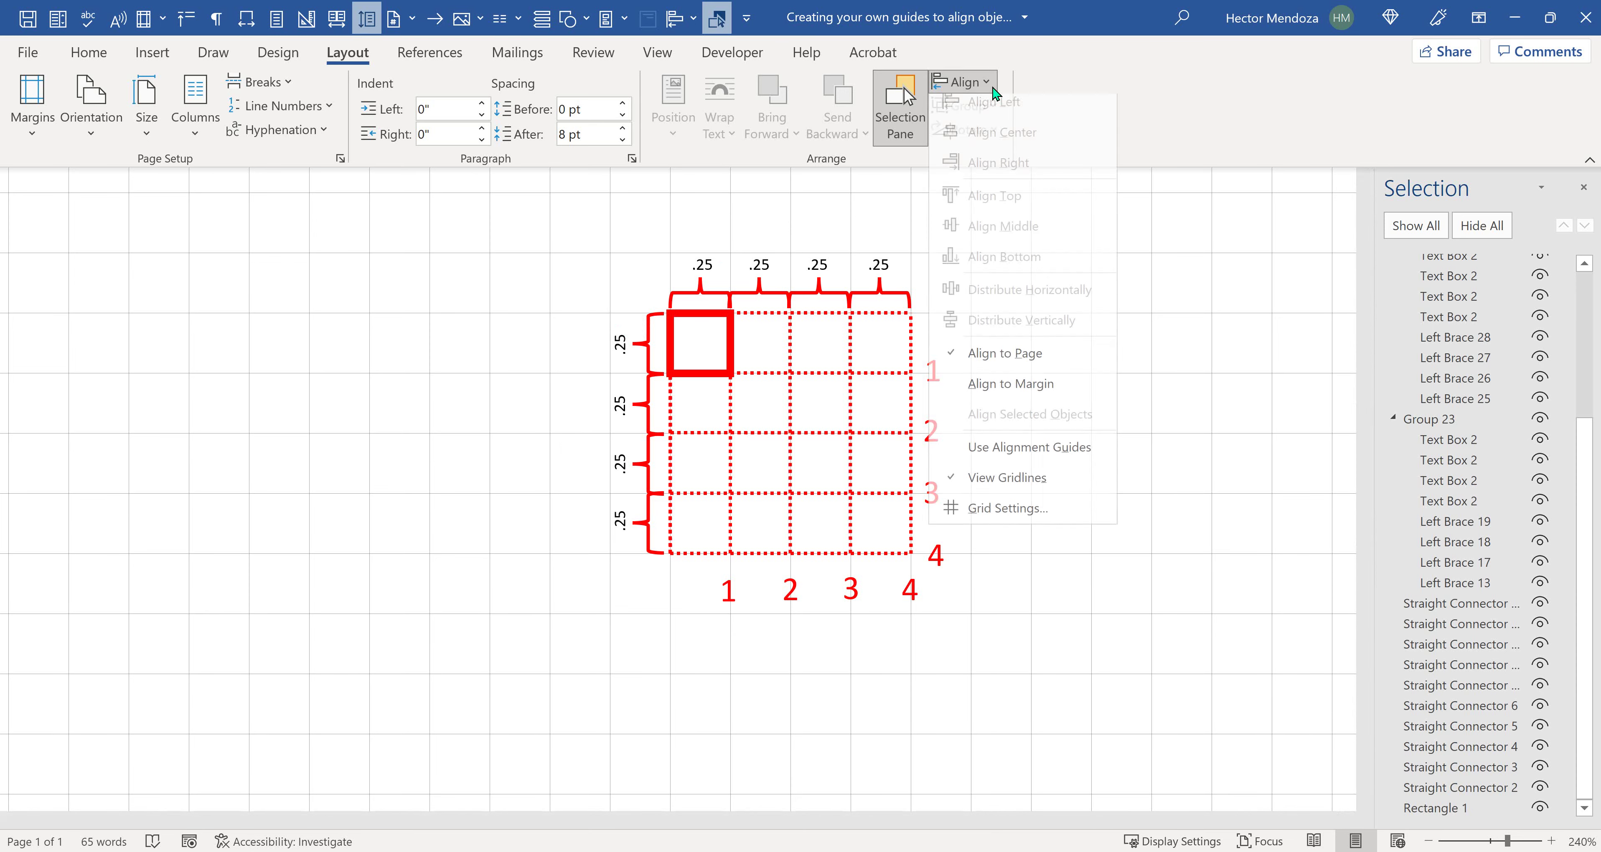
click(1020, 524)
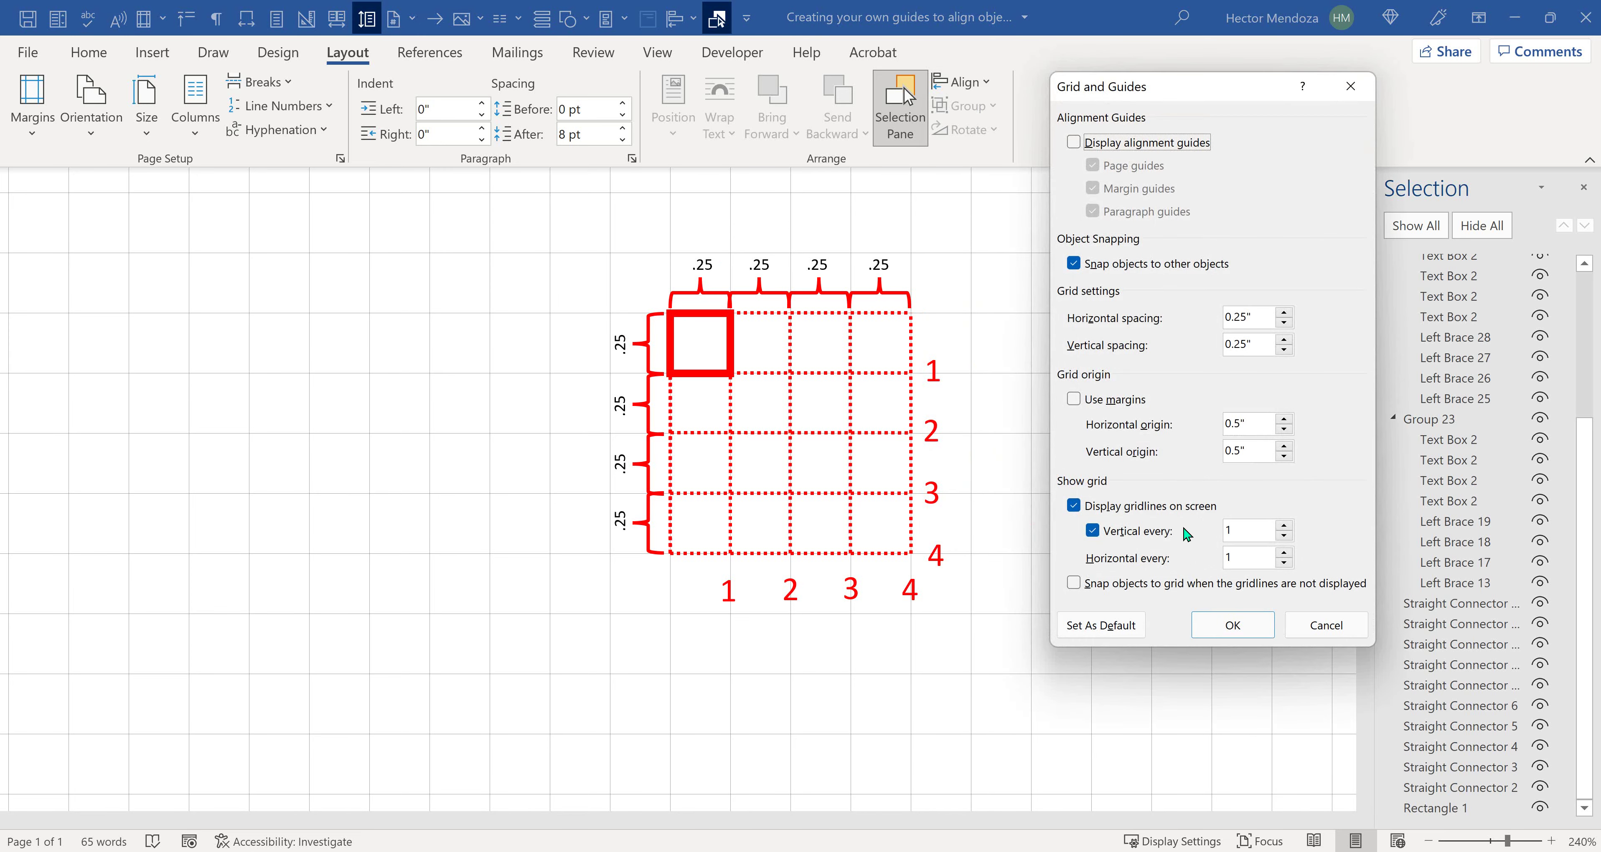
drag(1259, 529, 1178, 533)
text(2)
click(1244, 558)
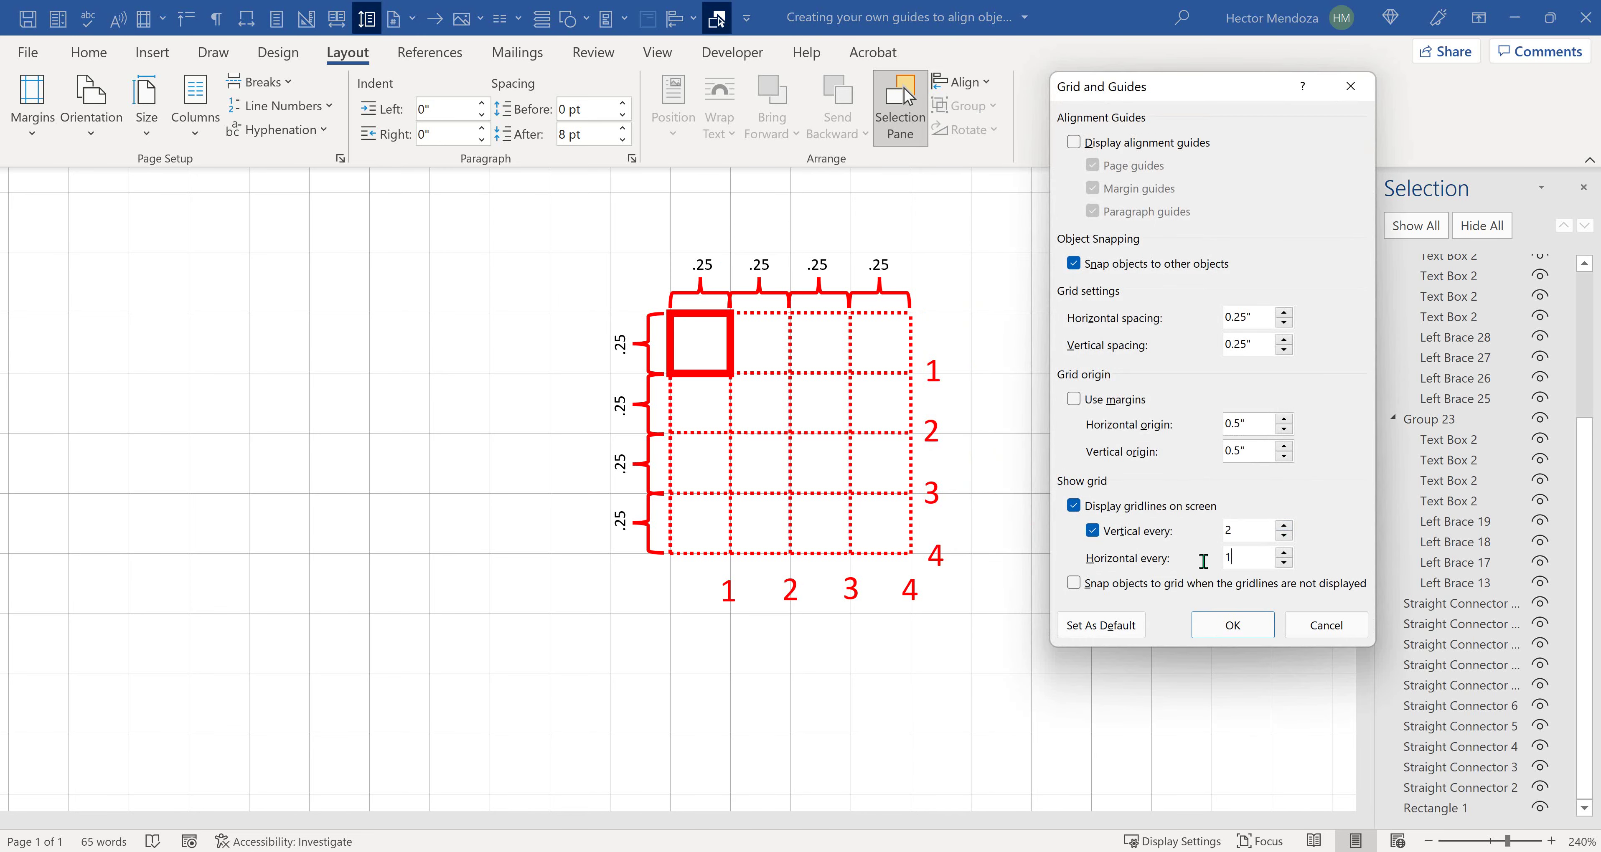
click(1233, 626)
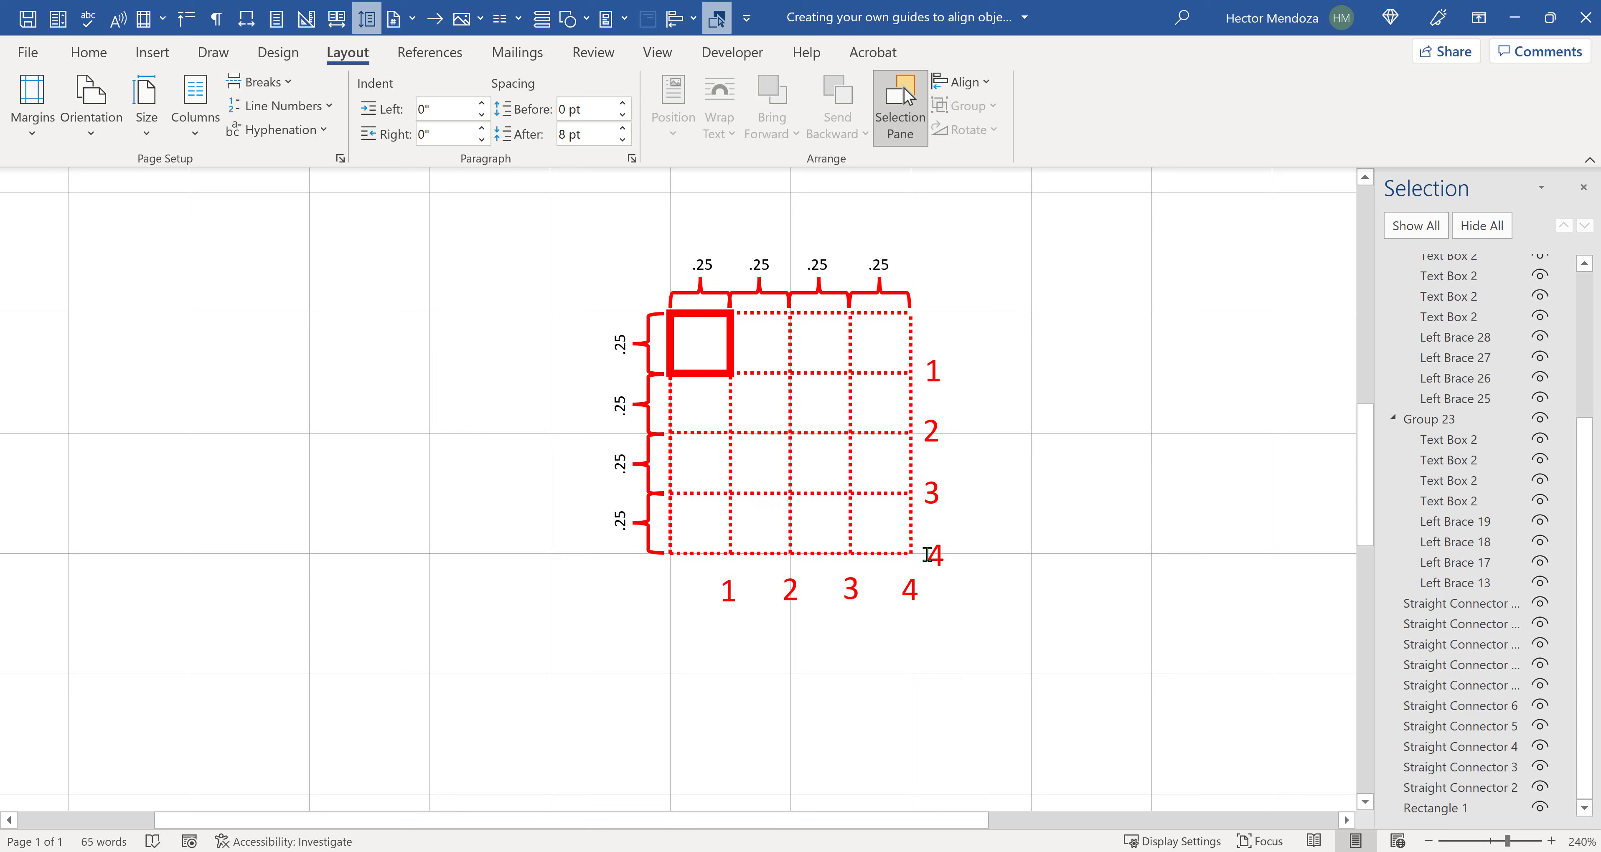
- Set the grid to show vertical gridlines every 4 and horizontal gridlines every 4 spacing units
click(963, 82)
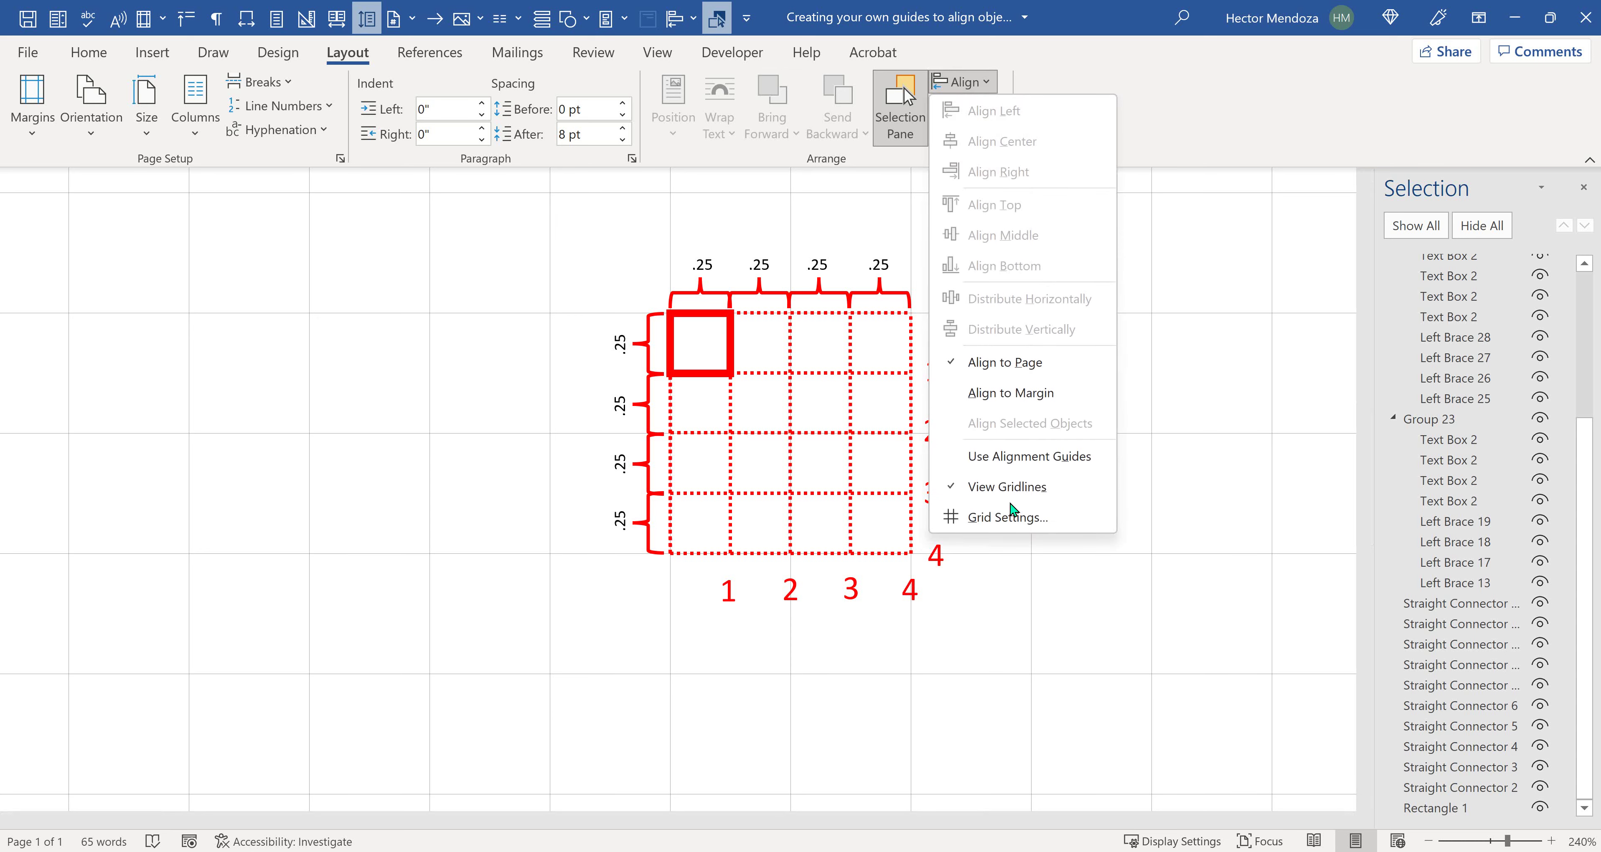
click(1055, 519)
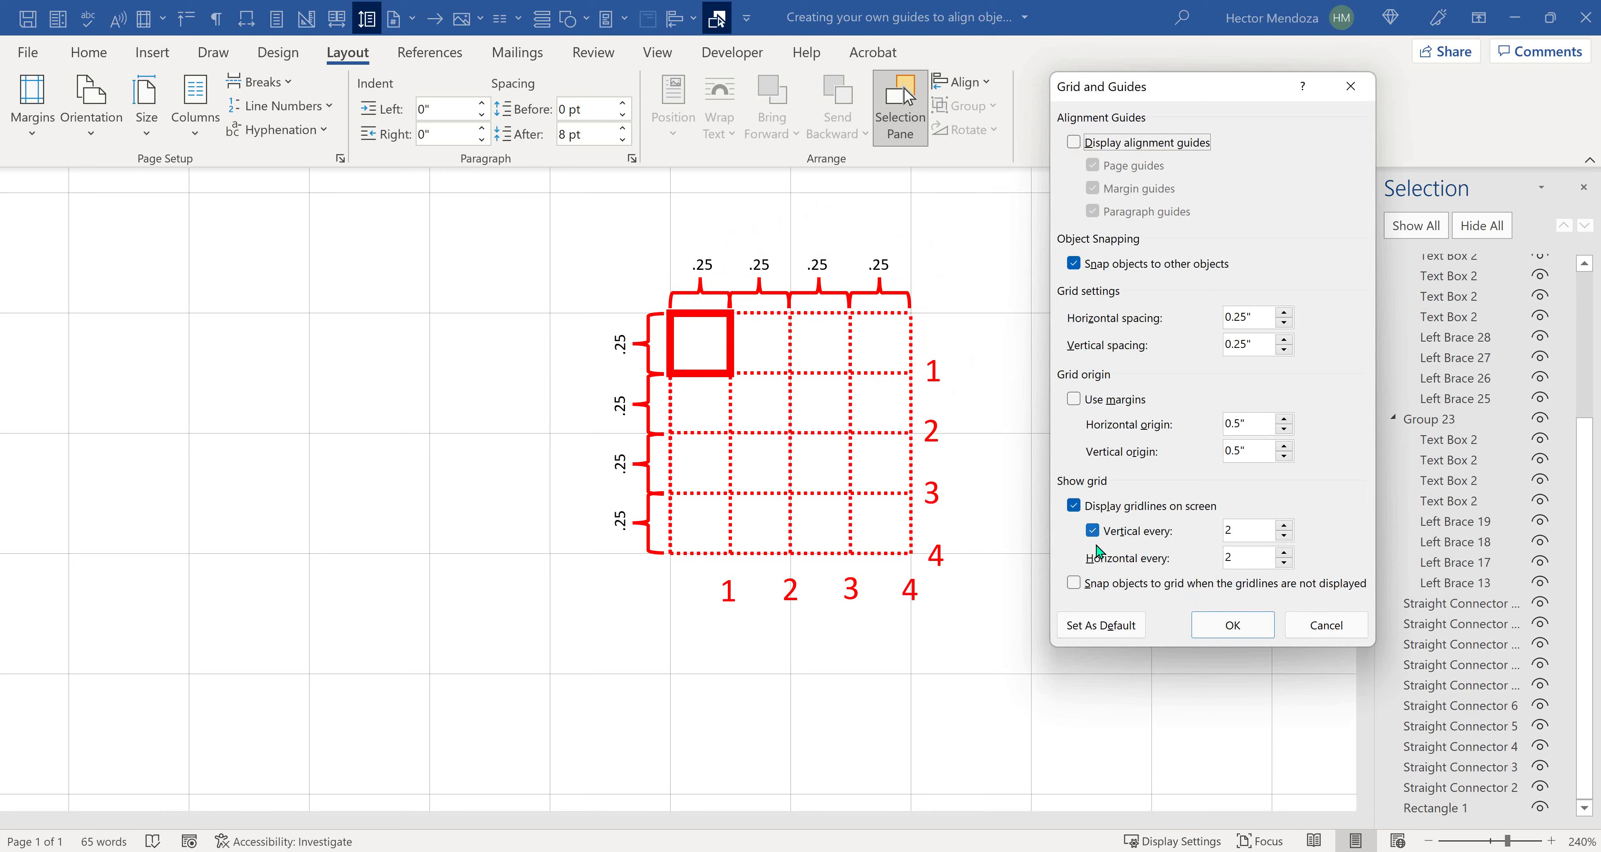
click(1141, 533)
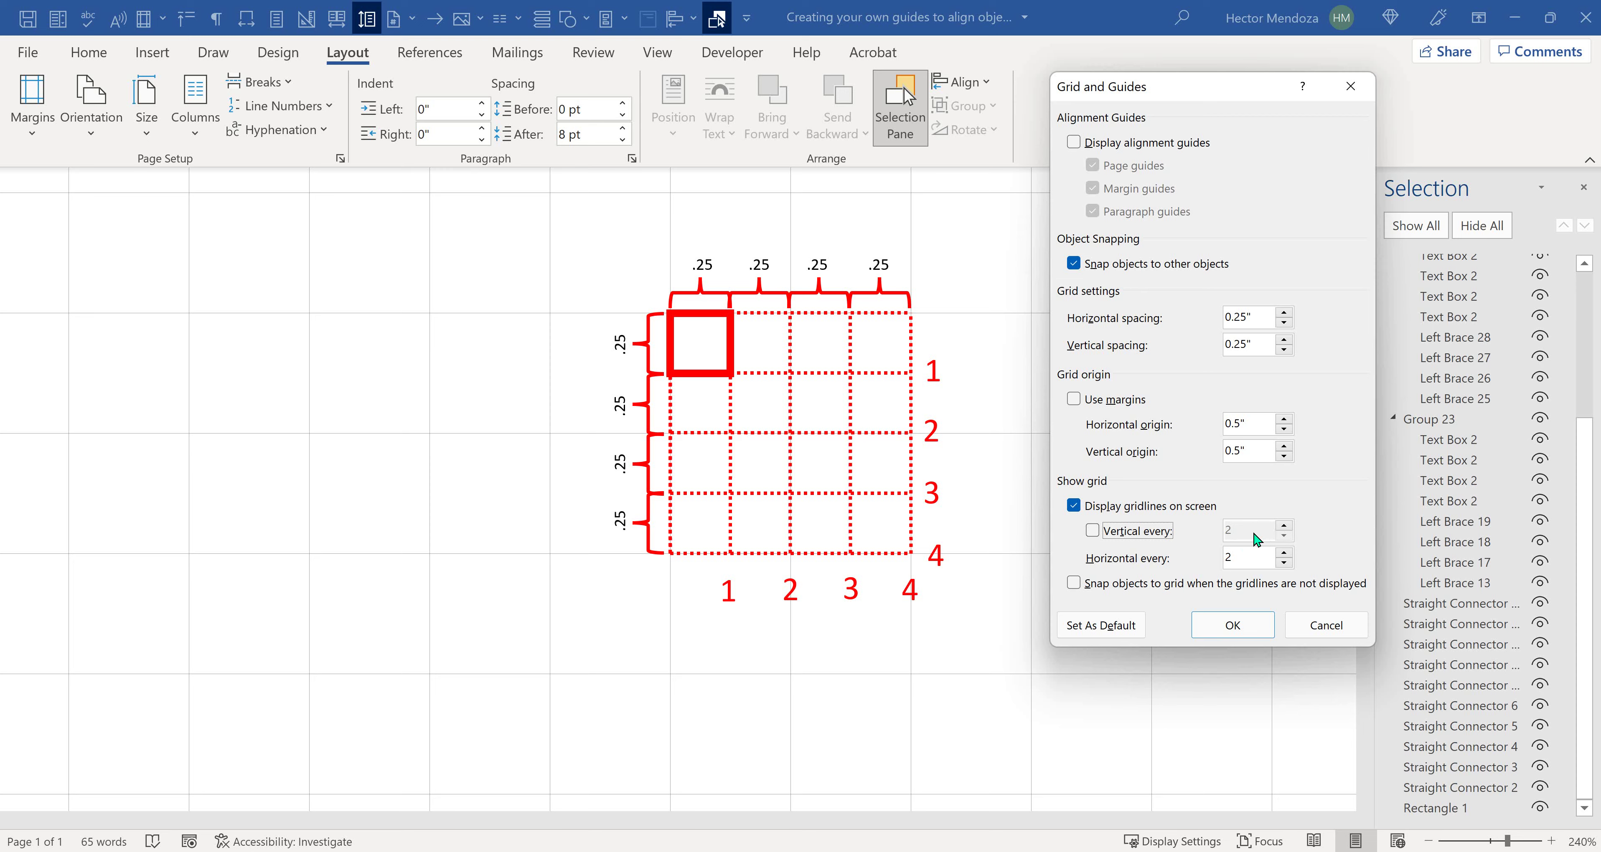
click(1093, 534)
key(Tab)
text(44)
key(Tab)
text(4)
click(1232, 627)
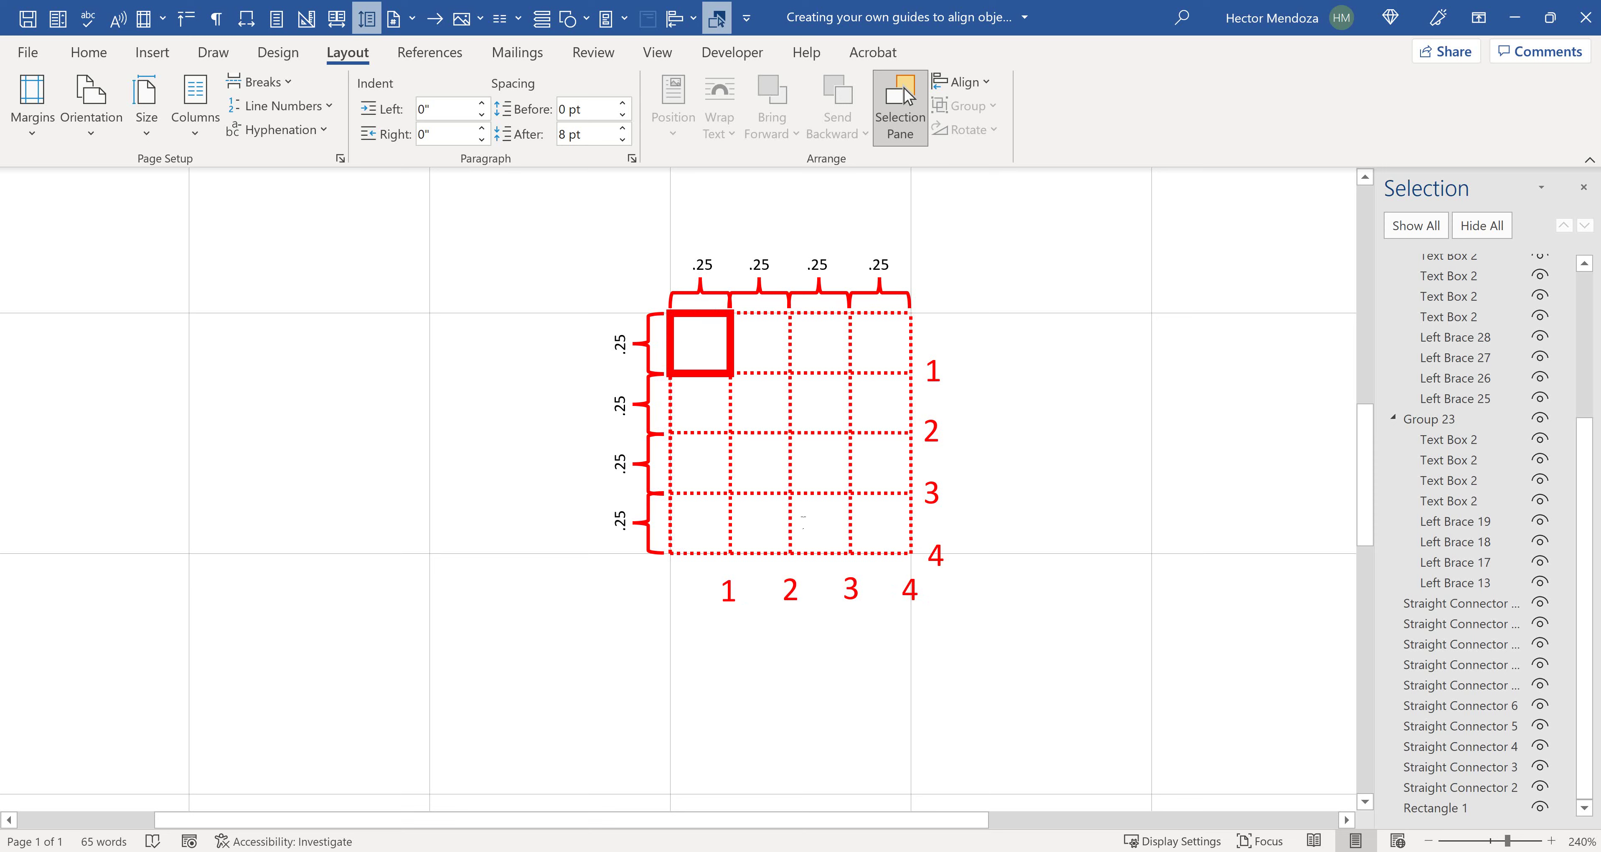
- Select the red rectangle and review the document's horizontal and vertical grid spacing, leaving the settings as they are
click(704, 317)
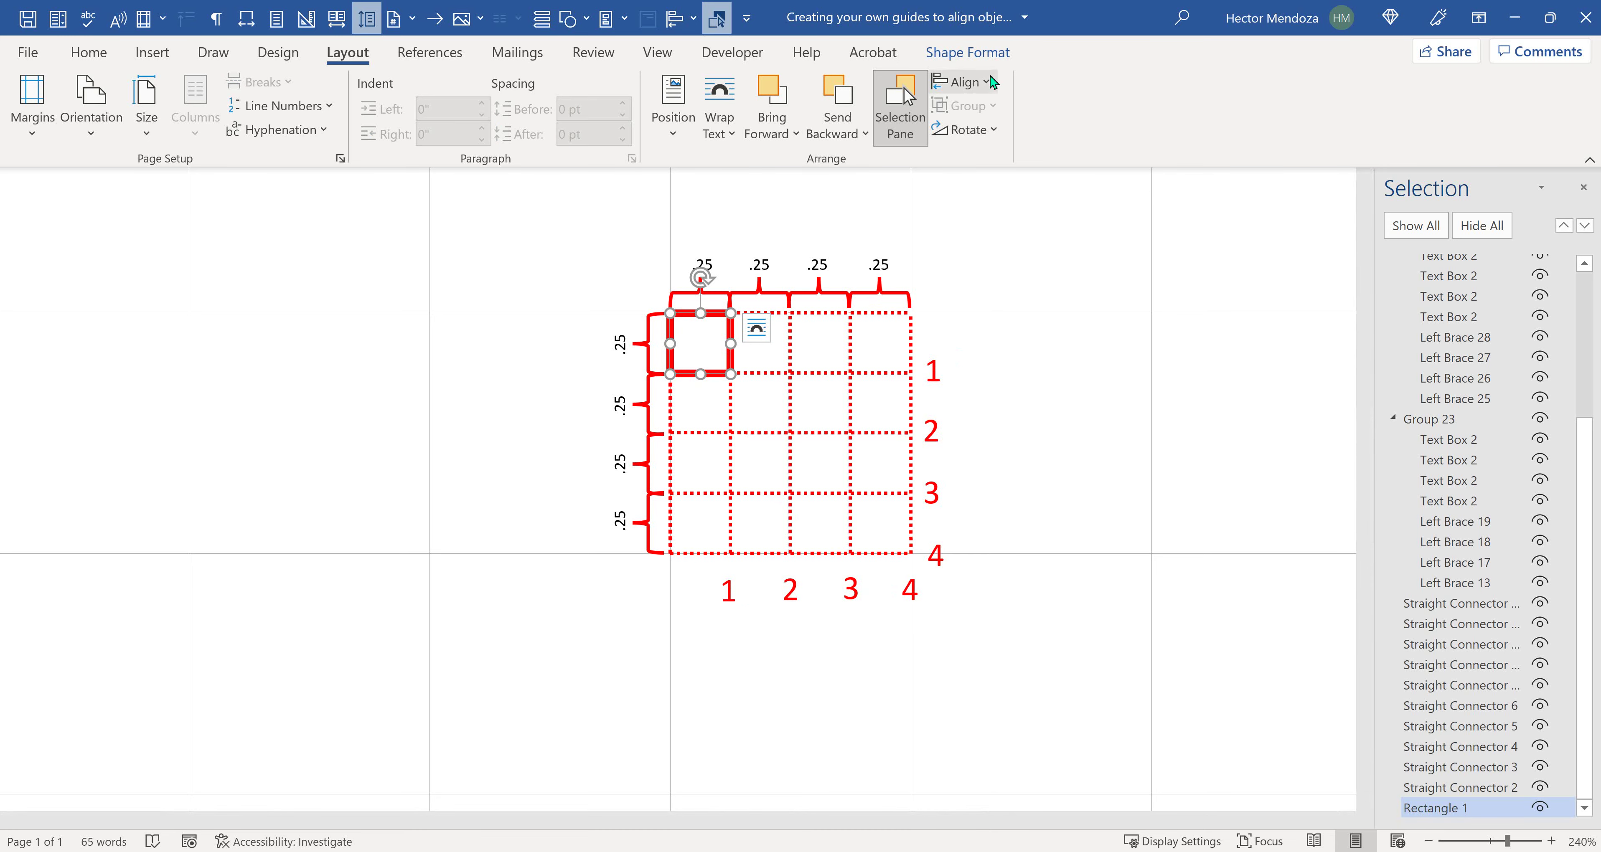
click(964, 81)
click(1017, 516)
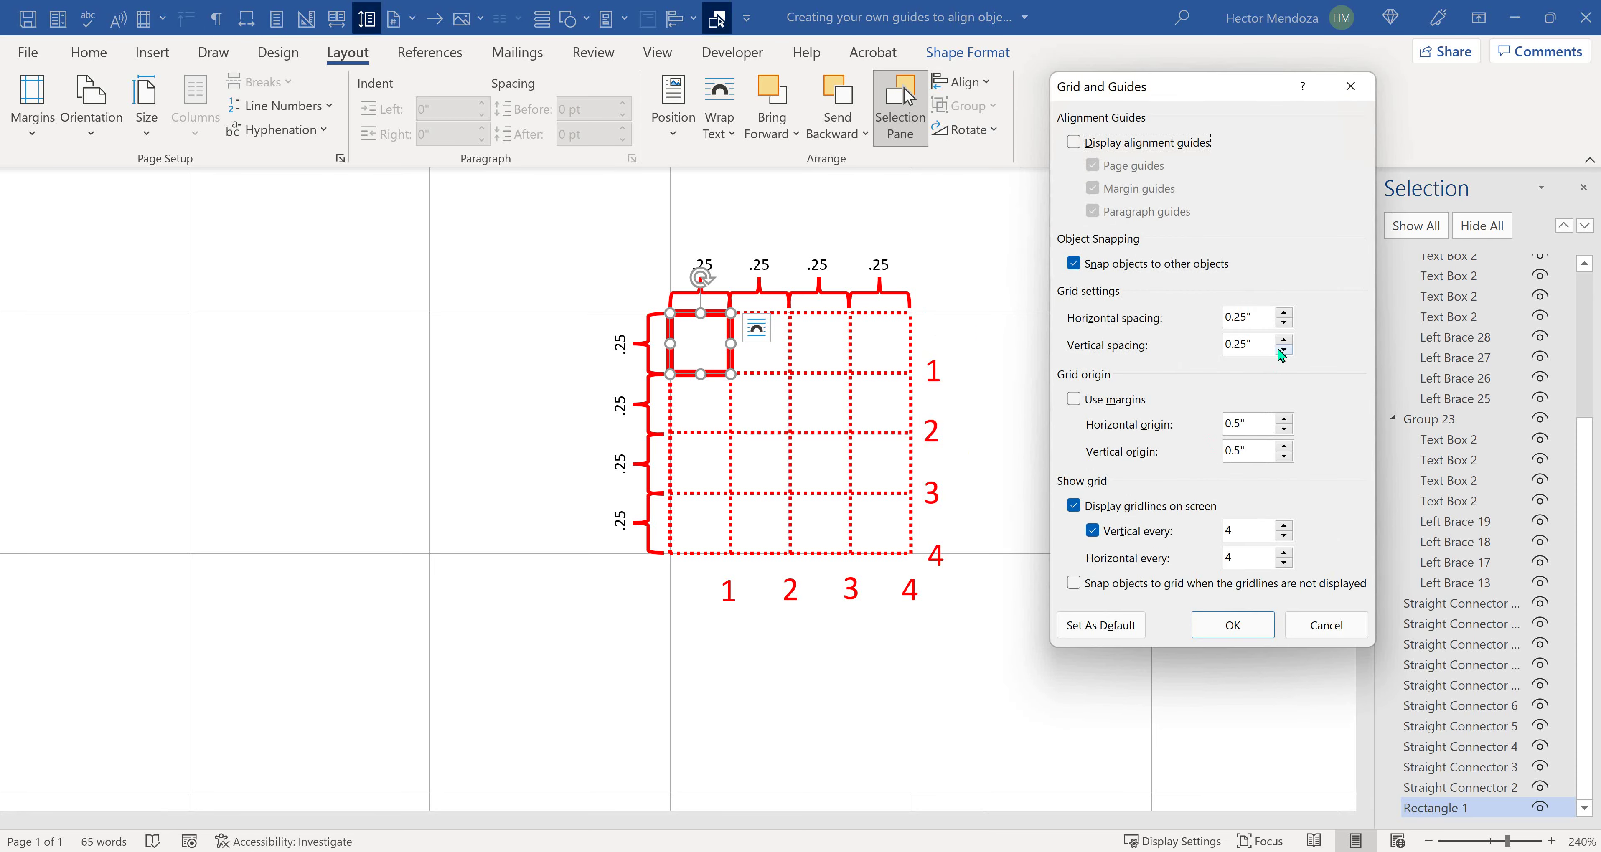
drag(1251, 317, 1213, 315)
click(1242, 621)
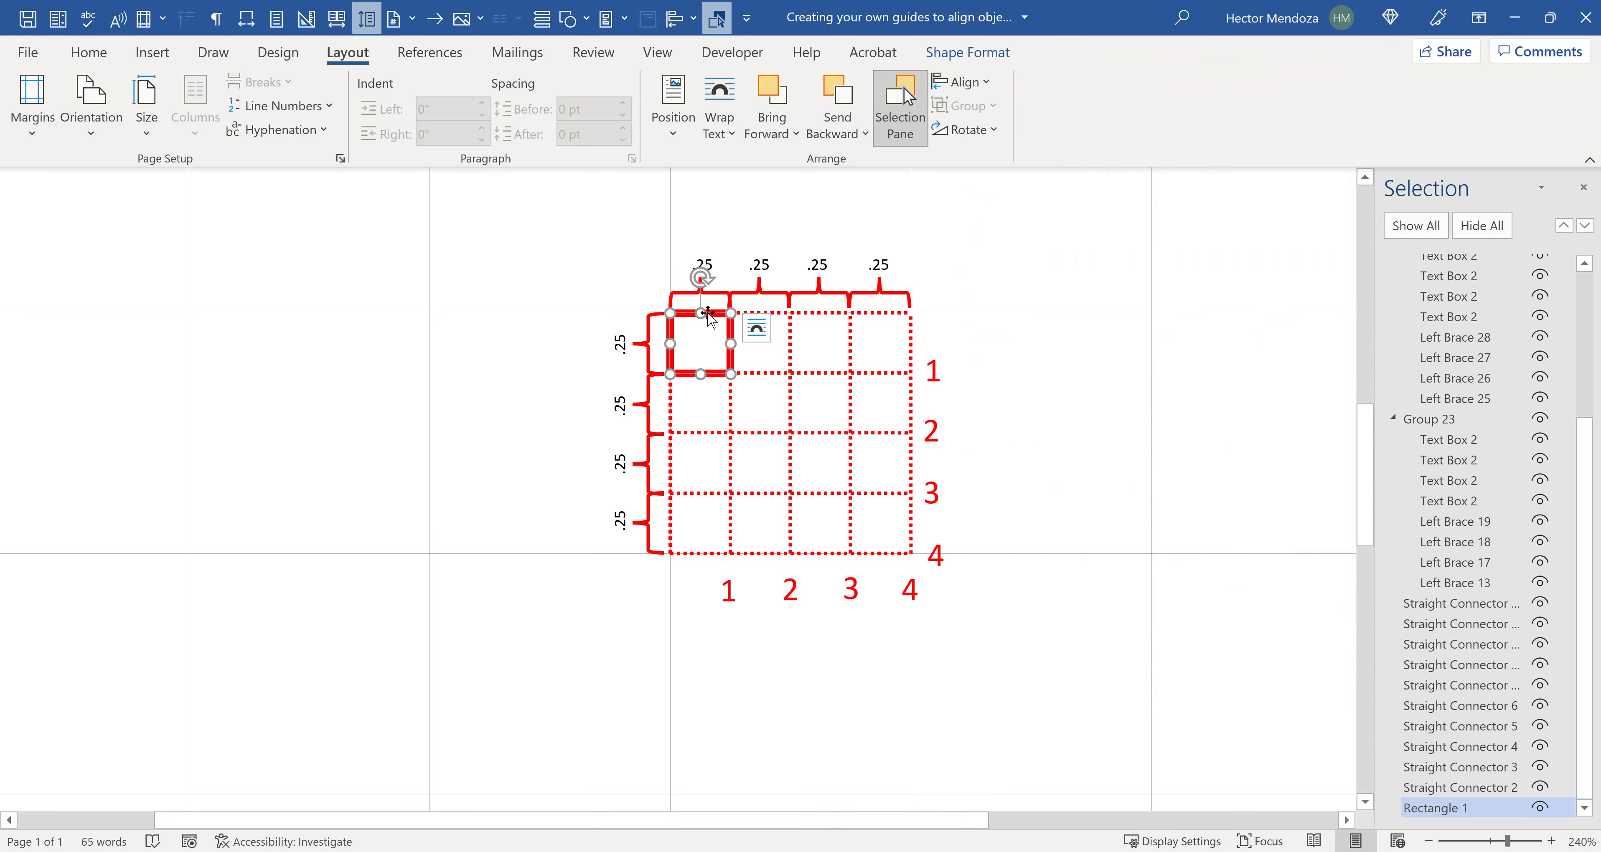
- Move the red rectangle along the gridline away from the diagram, shift it one grid increment back, and return it to the diagram's first square
drag(710, 315, 228, 315)
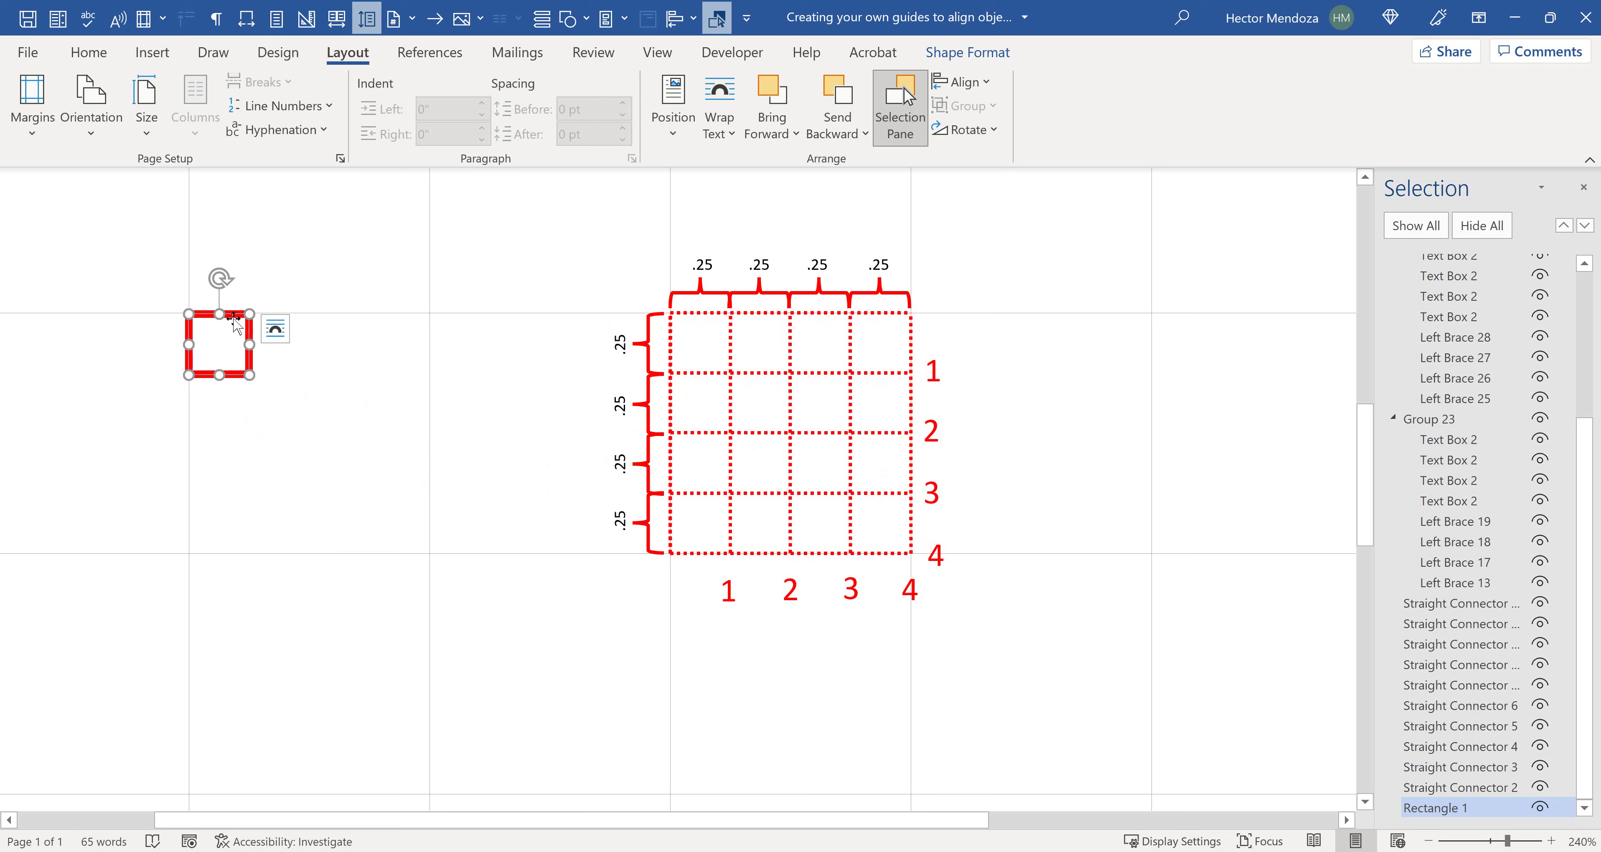
drag(235, 314, 271, 315)
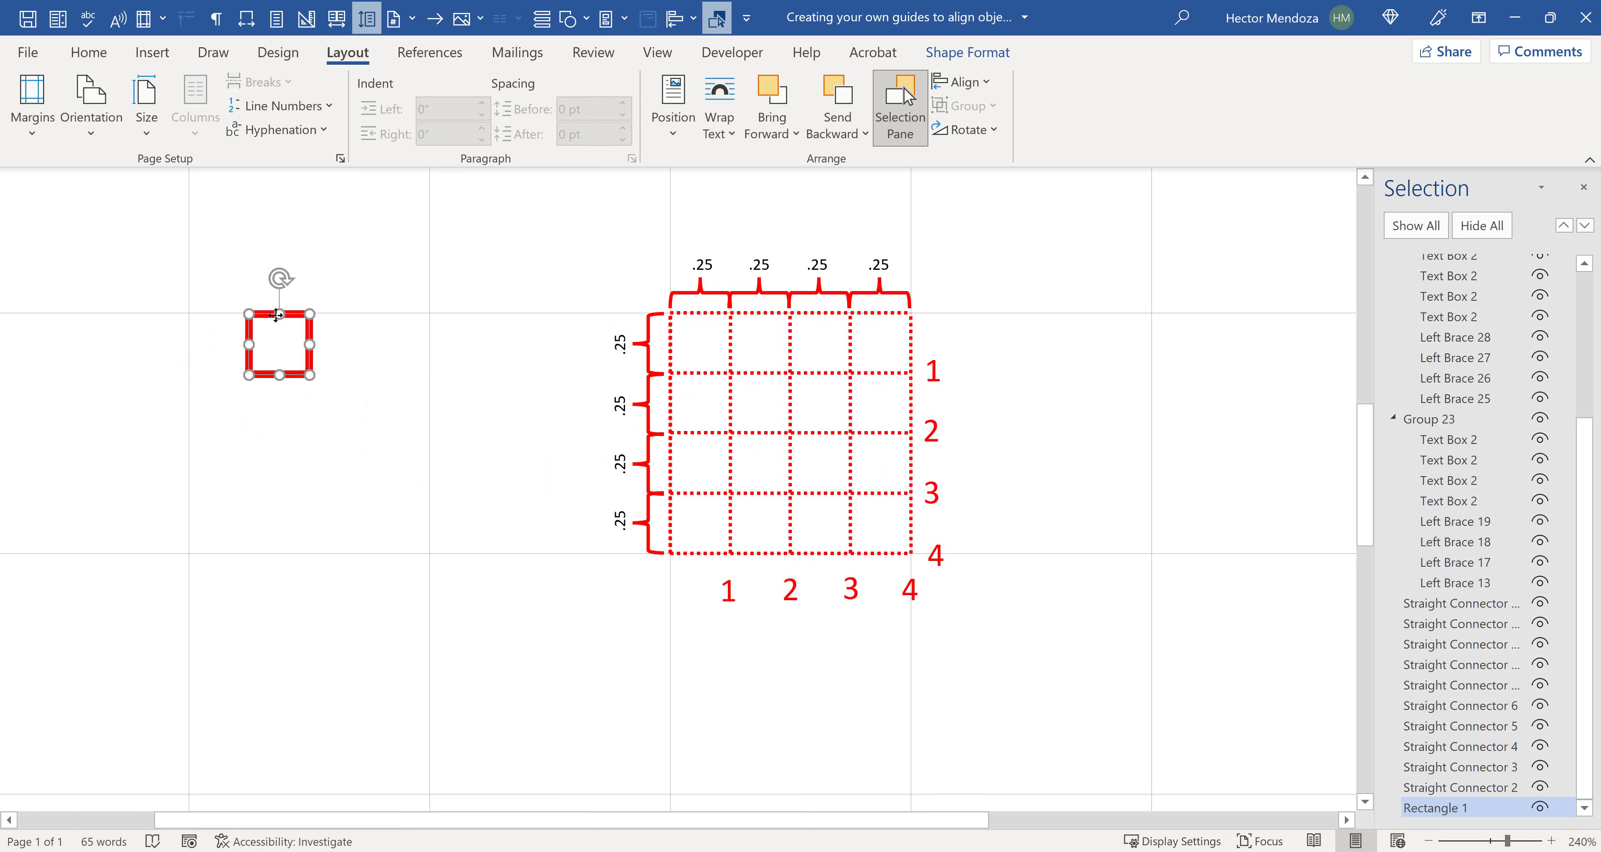
drag(276, 315, 729, 323)
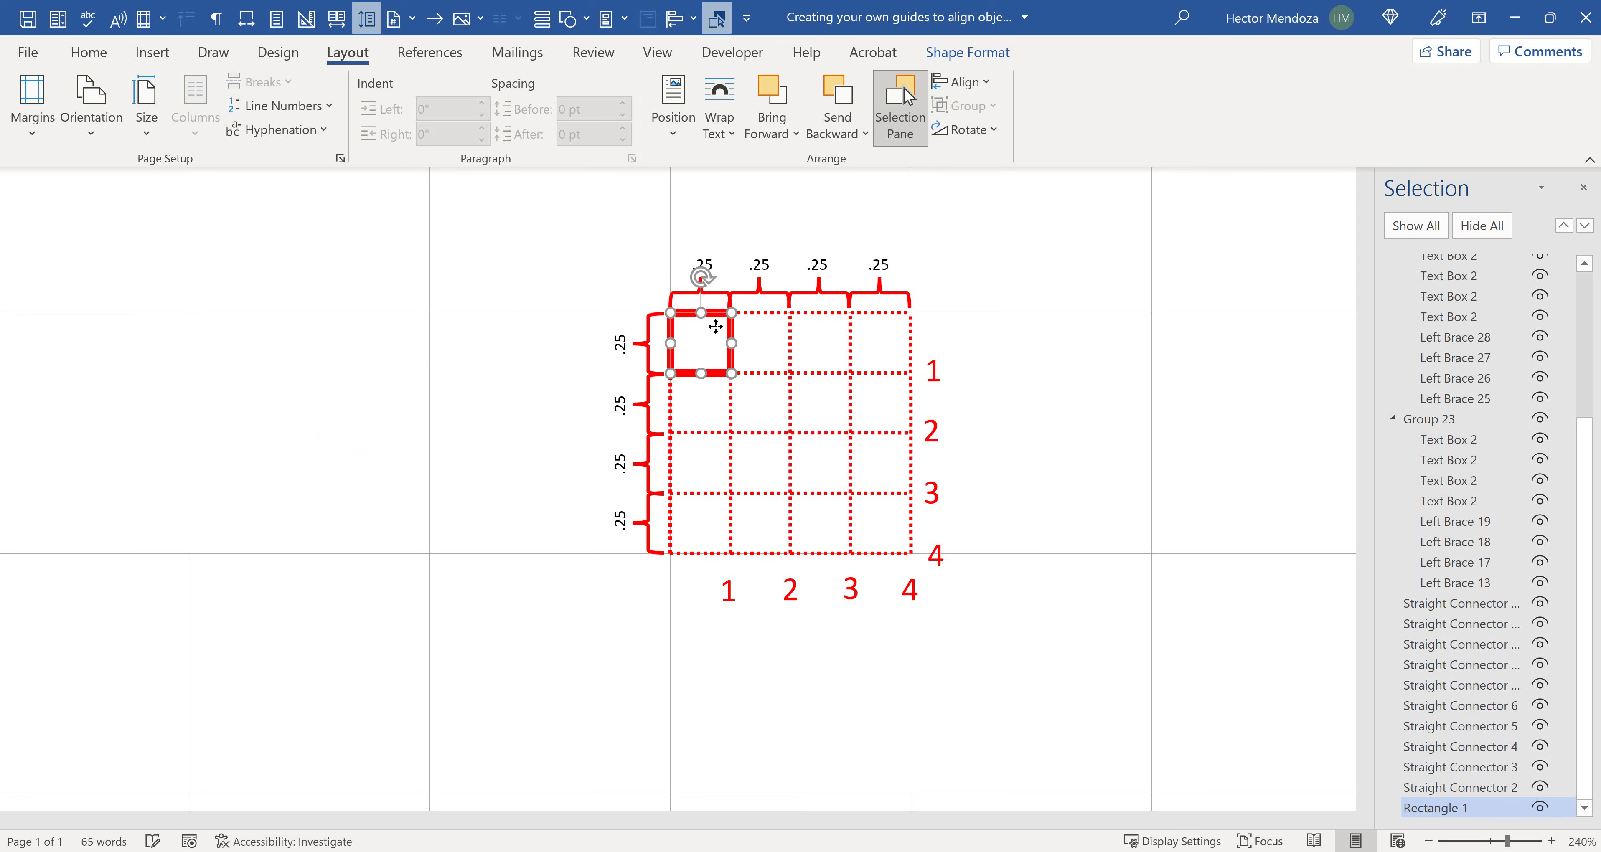
- Set the vertical and horizontal gridline intervals to 1 in the grid settings and apply them
click(987, 85)
click(1017, 518)
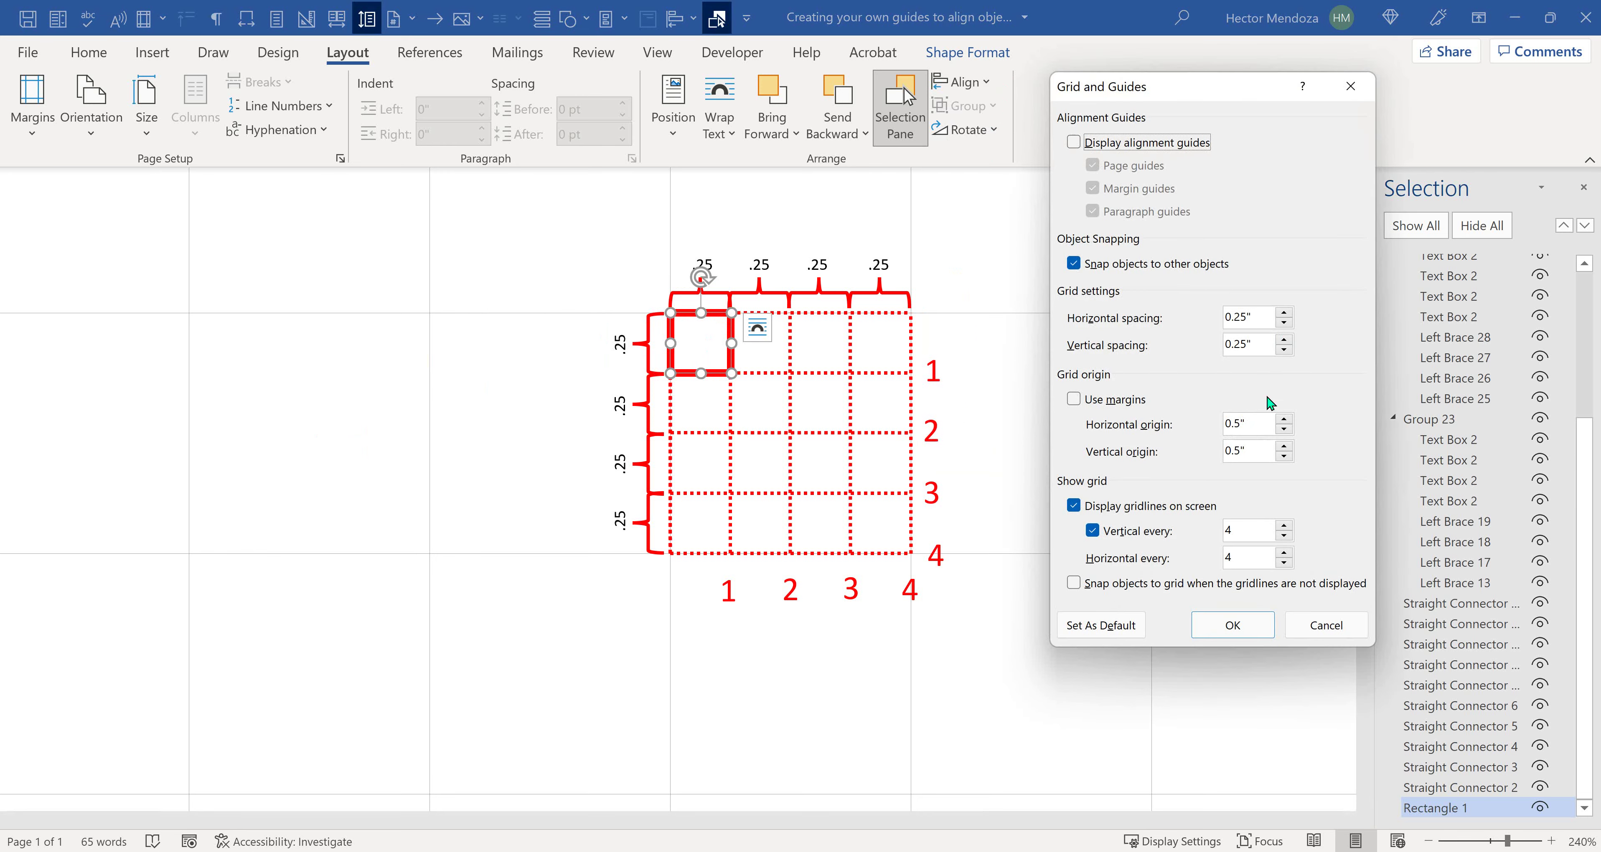
double_click(1261, 317)
double_click(1267, 530)
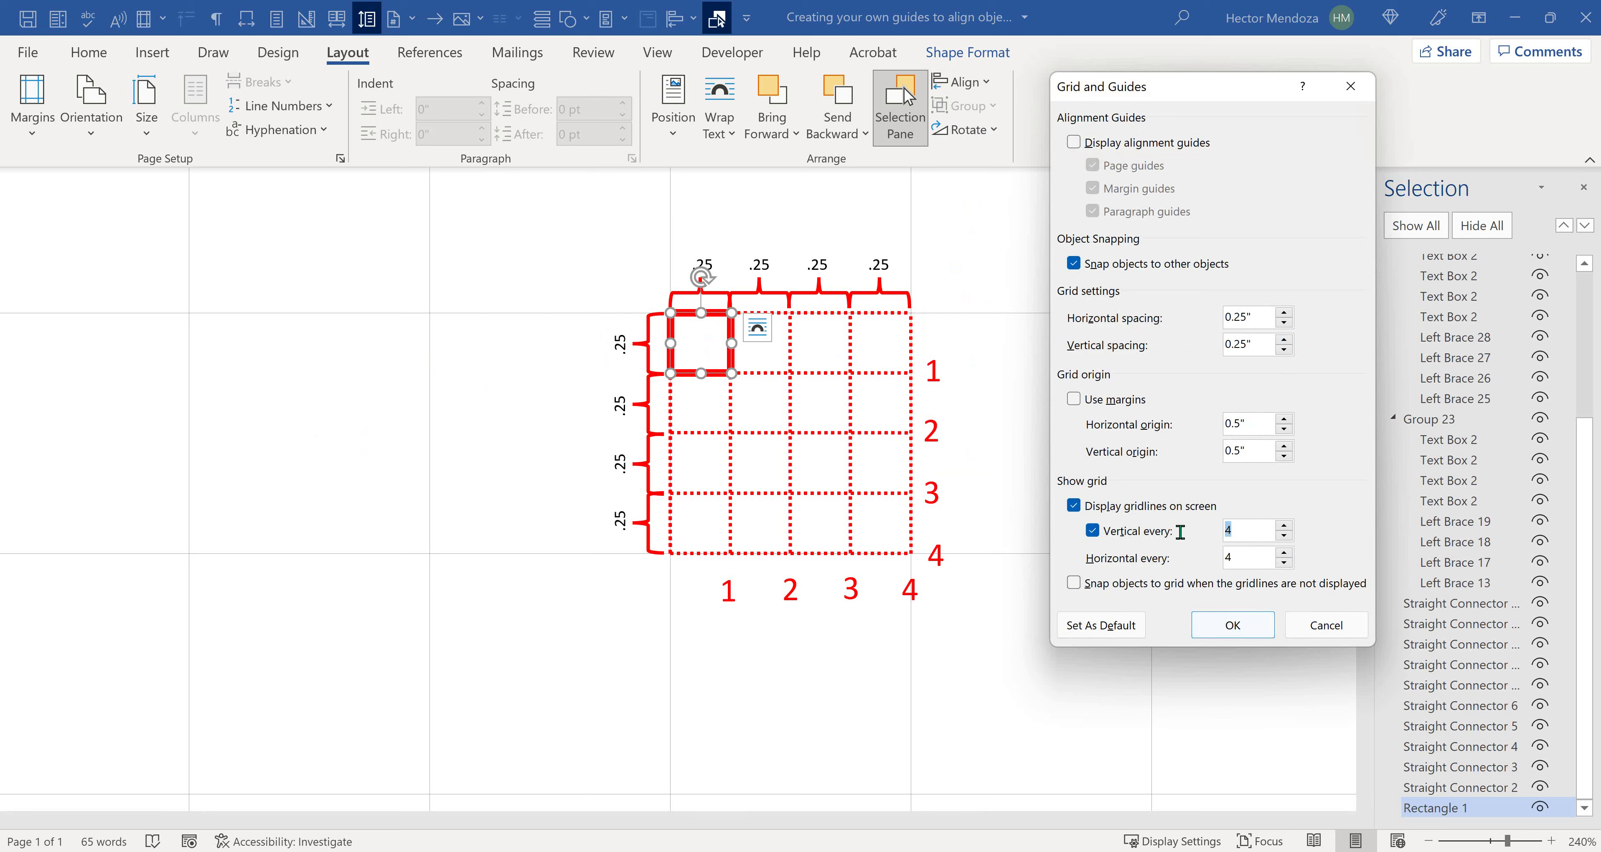
double_click(1267, 557)
double_click(1255, 531)
text(1)
click(1233, 626)
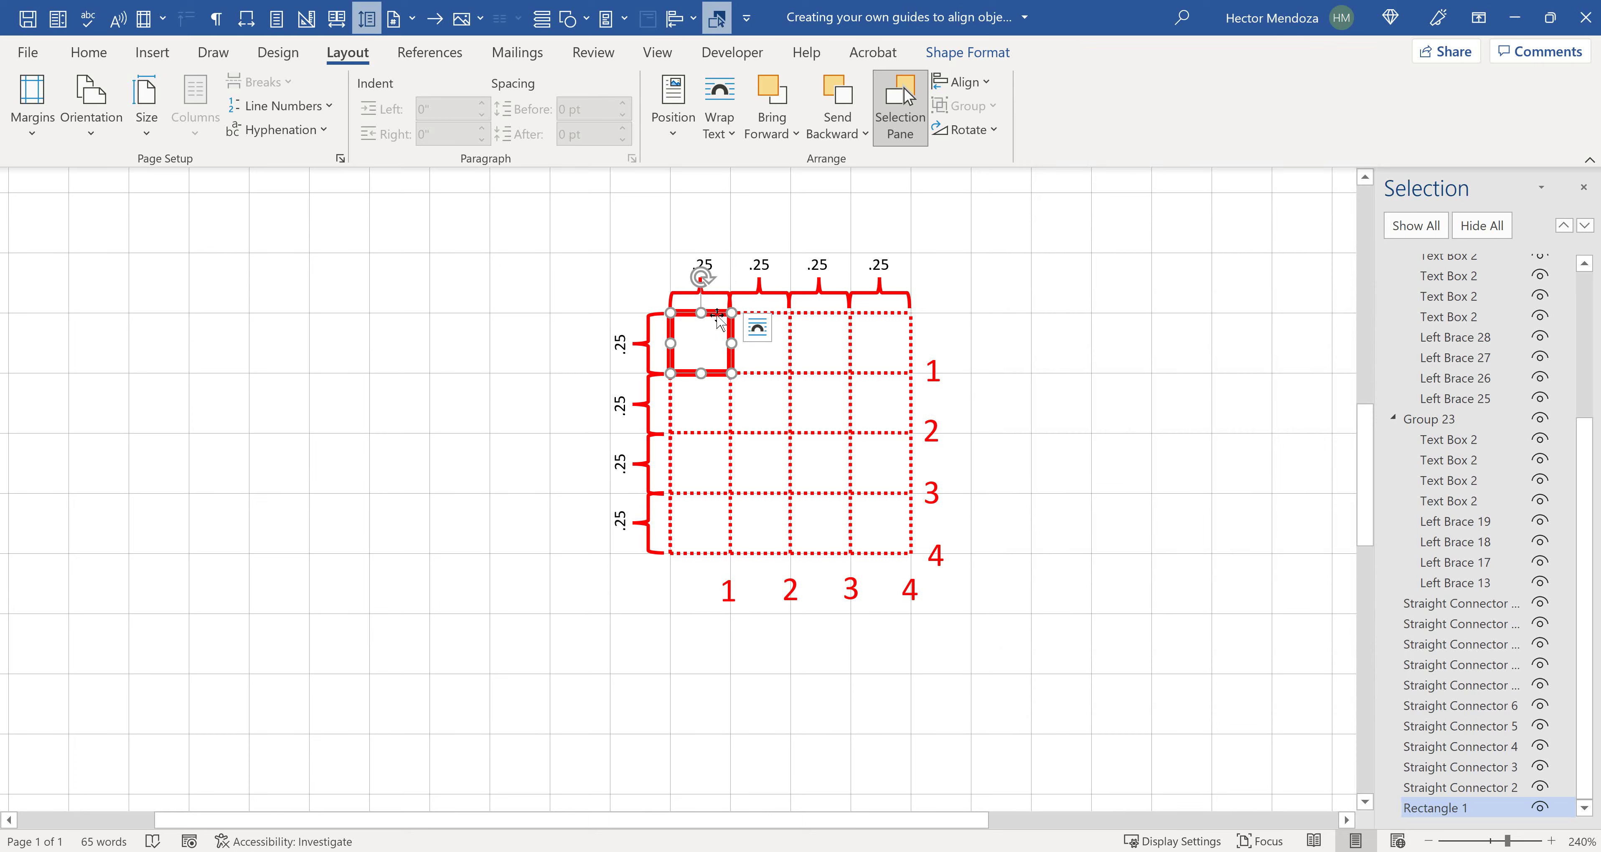
- Return both the vertical and horizontal gridline display intervals to 4
click(973, 82)
click(1004, 521)
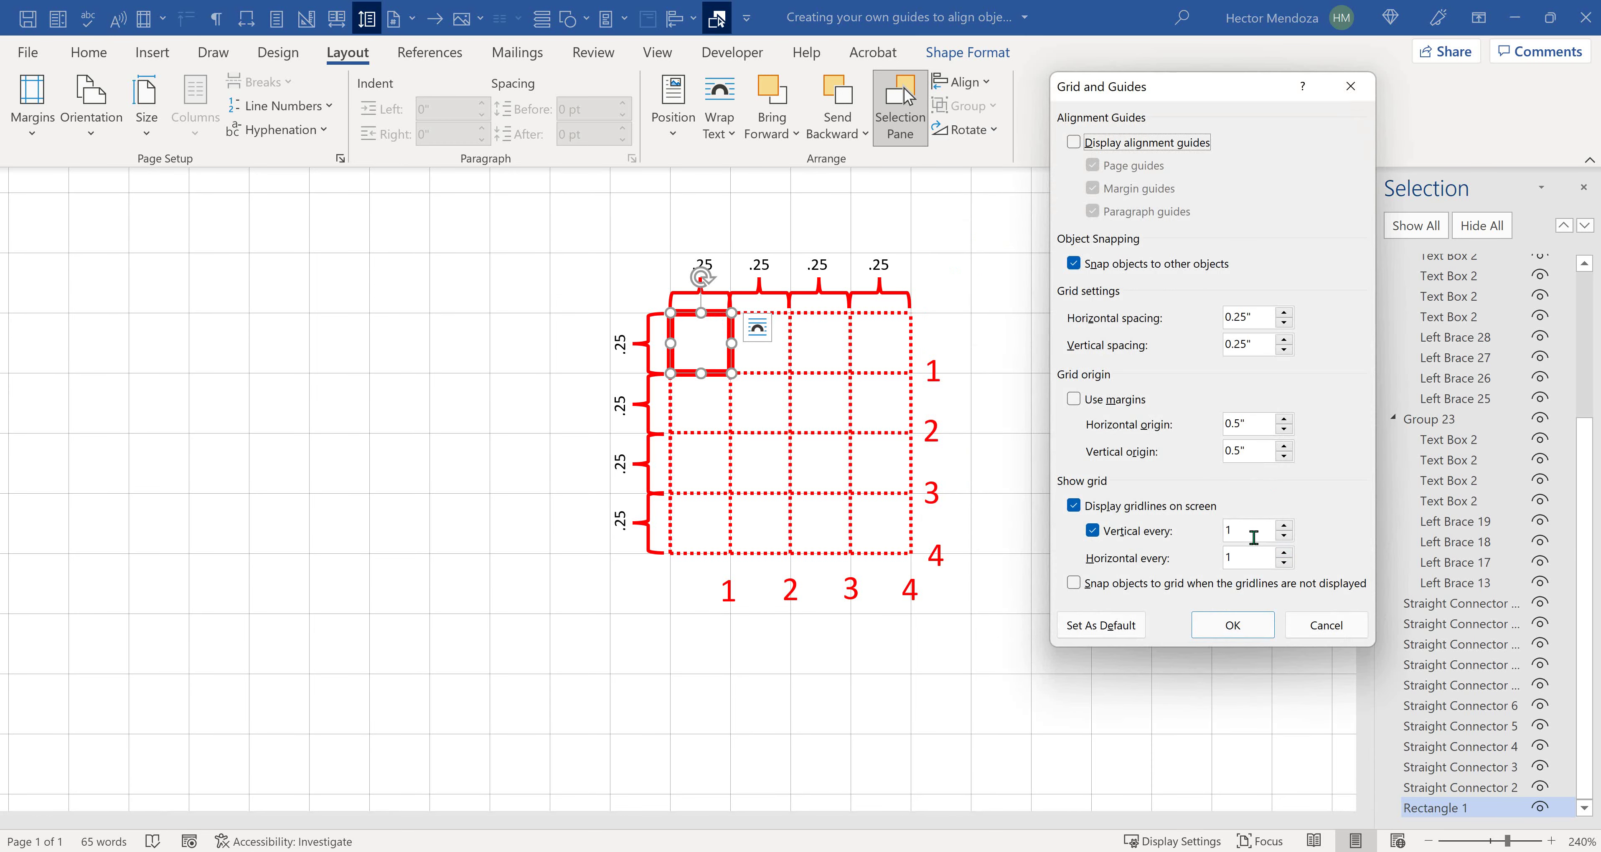
double_click(1249, 531)
text(4)
click(1233, 625)
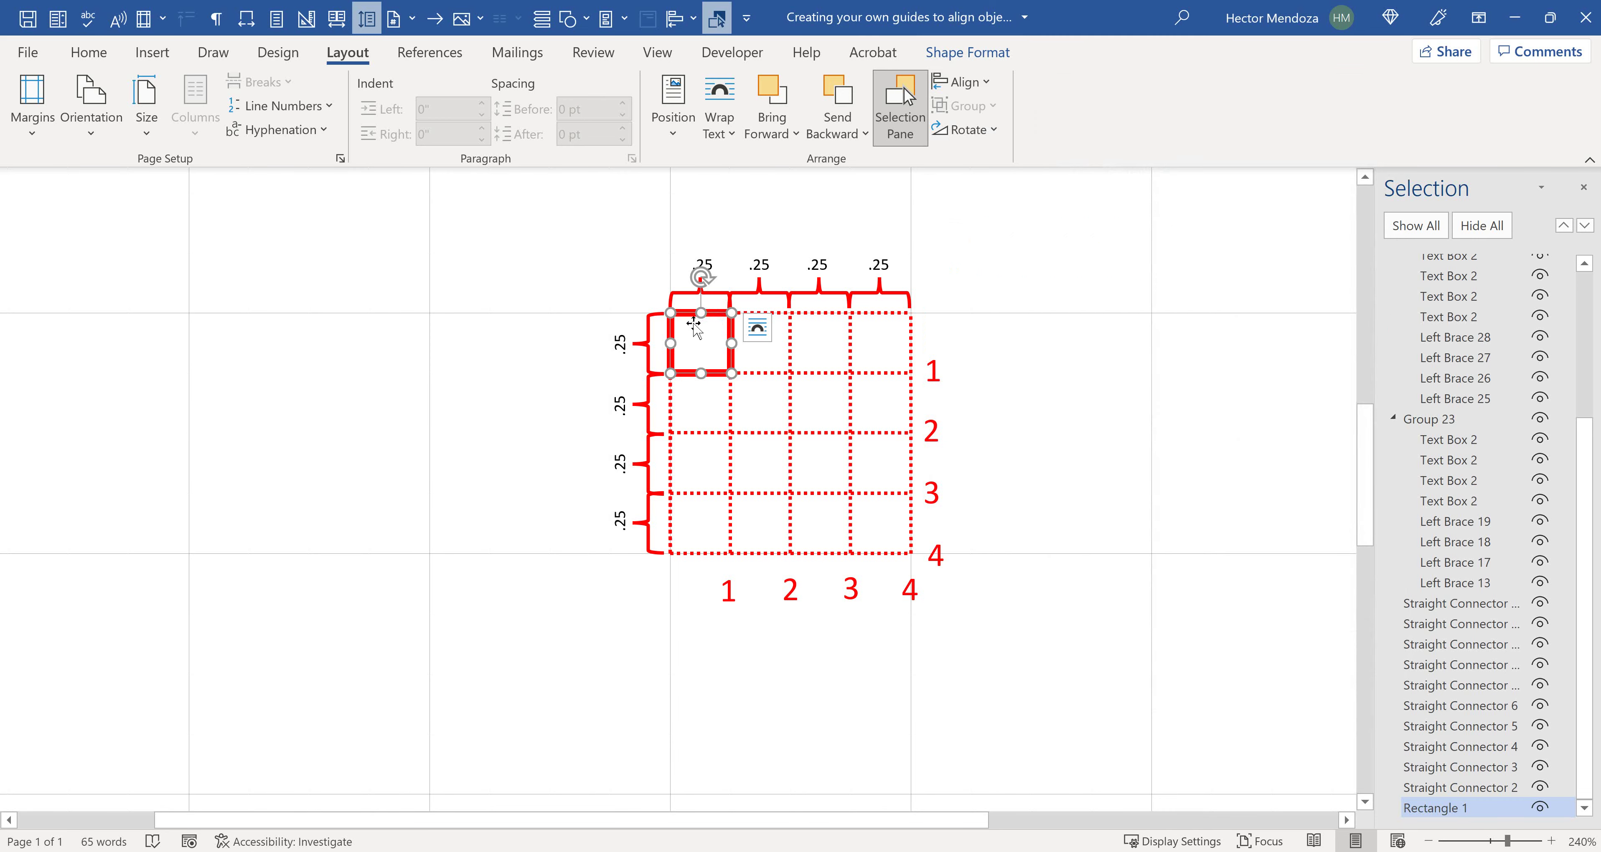
- Reopen the grid settings from the selected rectangle's alignment options, review the snapping option for undisplayed gridlines, and leave everything as is
drag(652, 308, 692, 318)
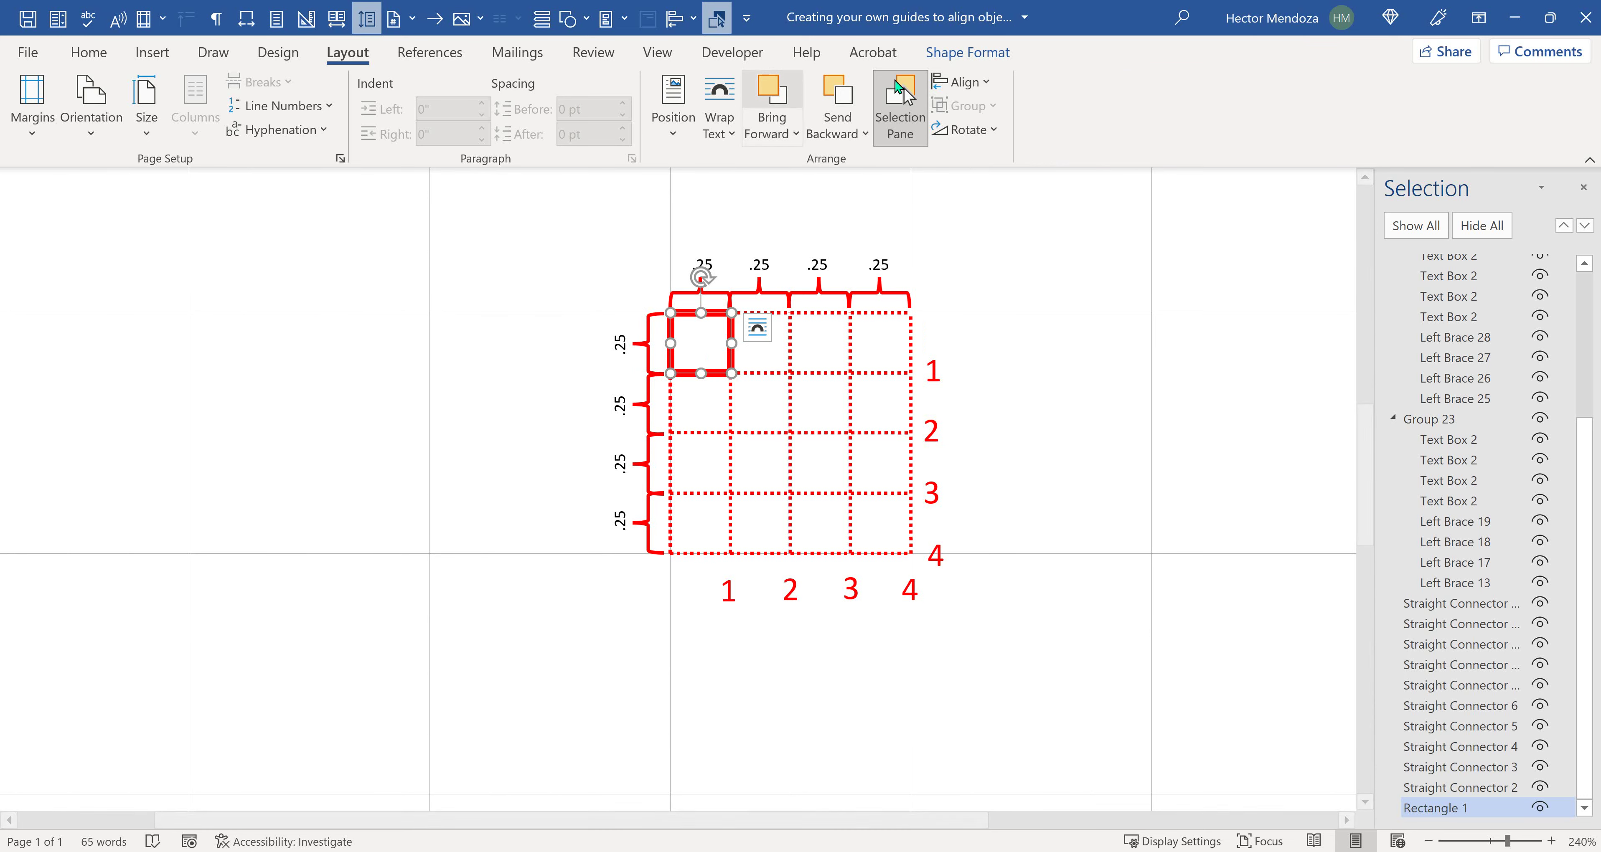
click(993, 57)
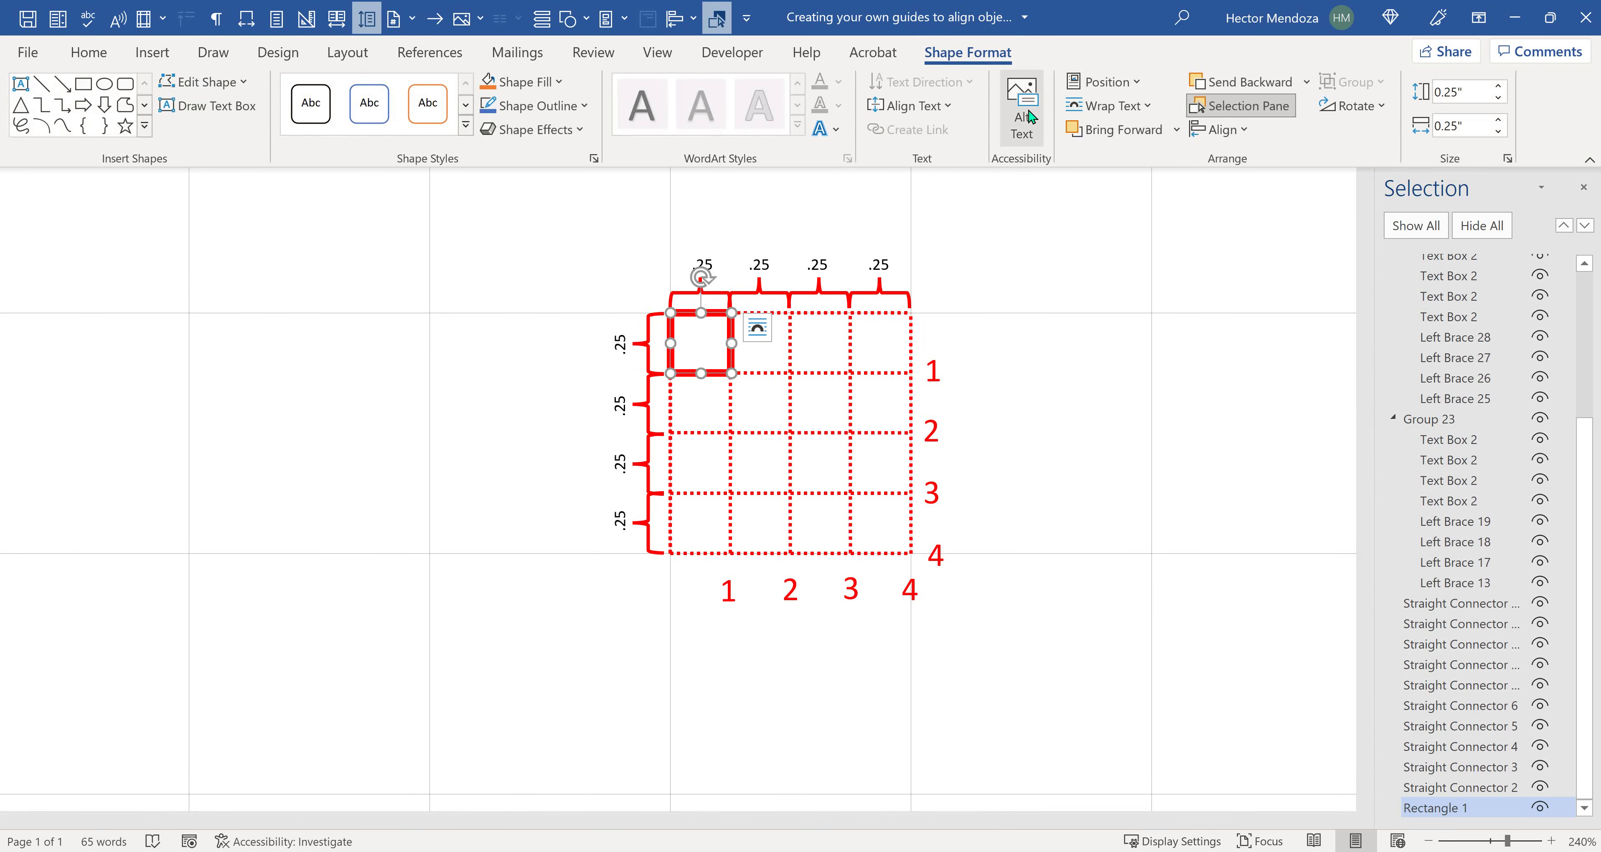
click(1249, 132)
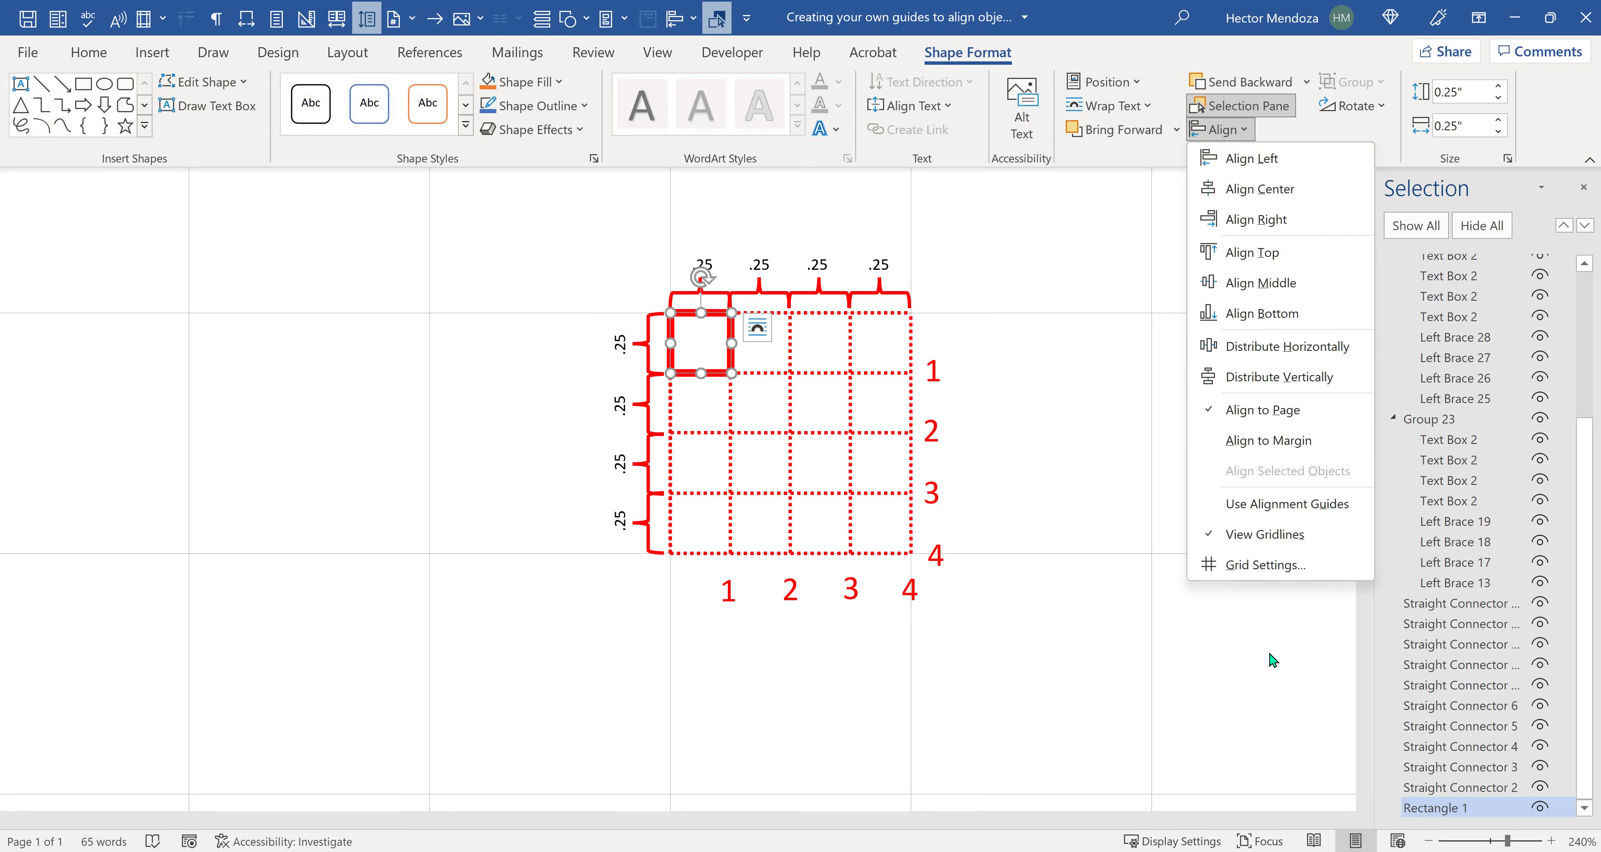
click(1262, 664)
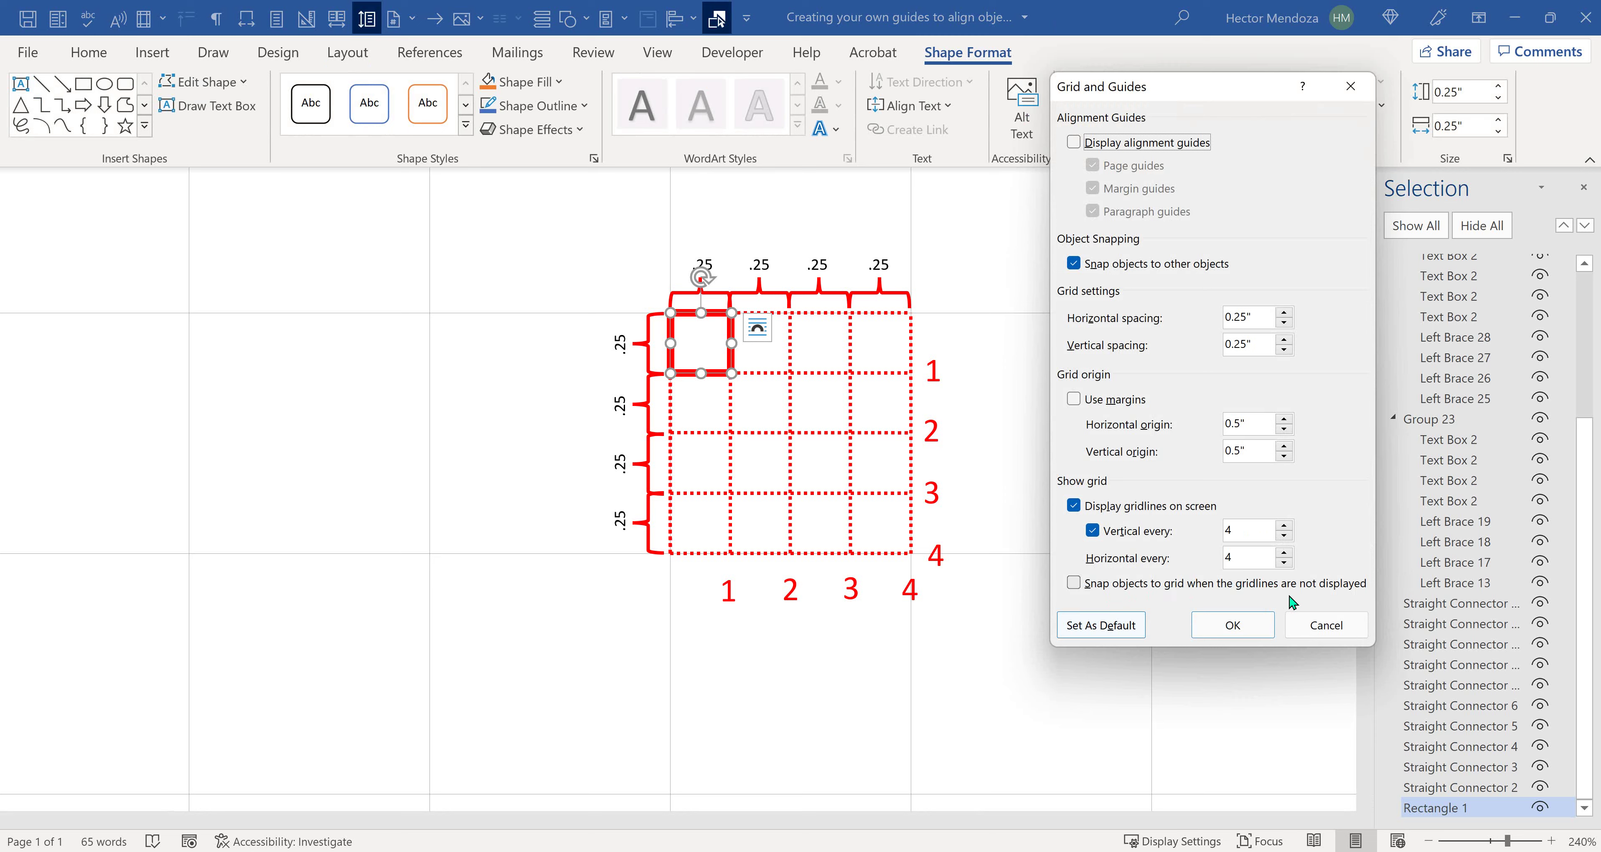
click(1222, 626)
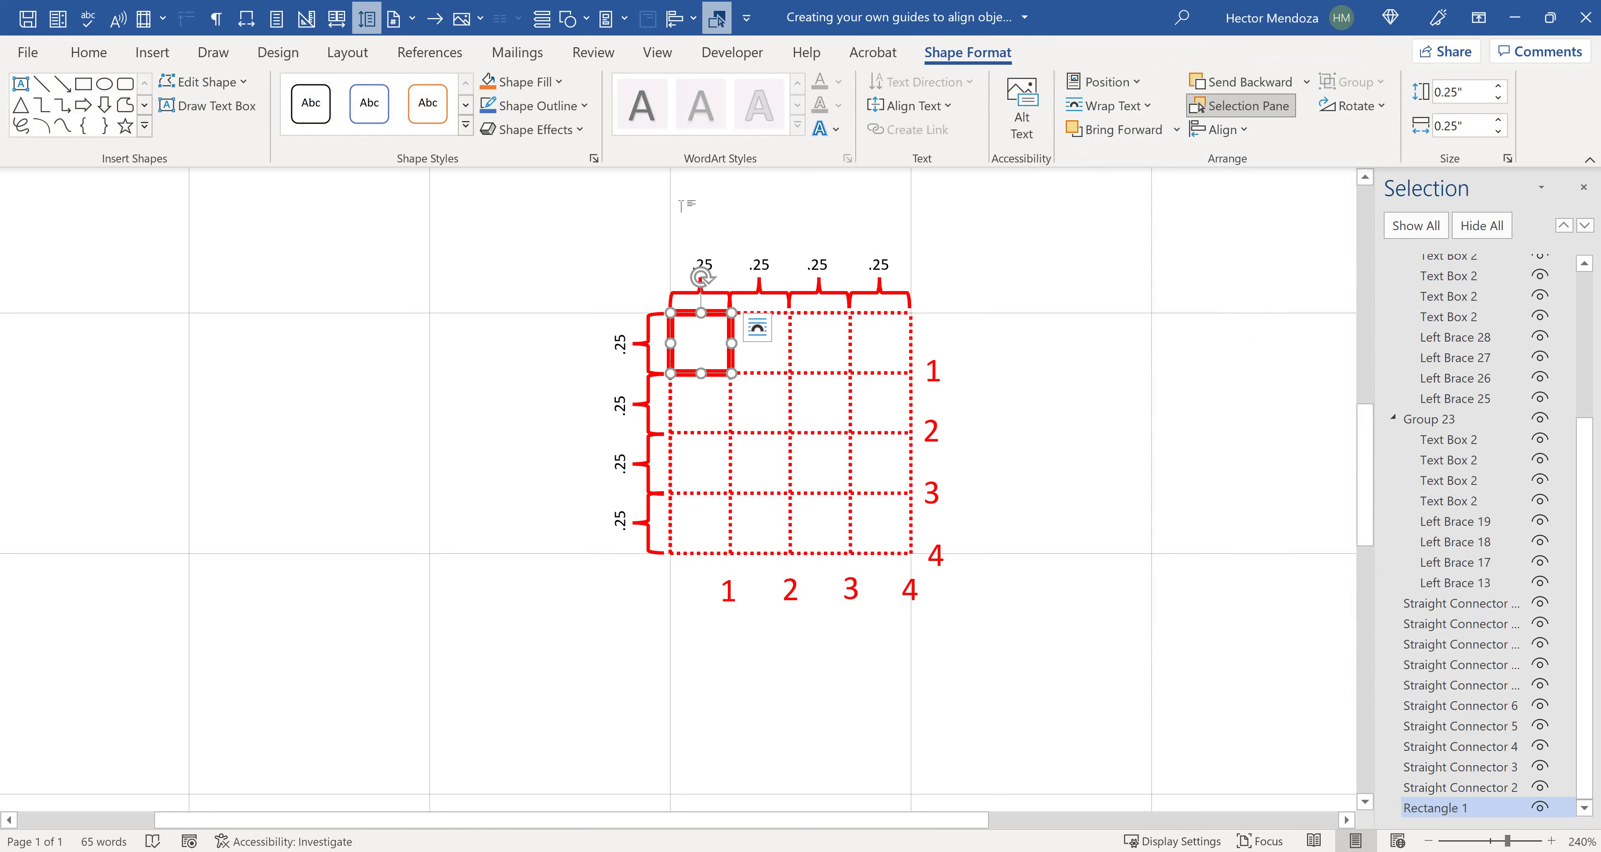
- Hide the document's gridlines and move the red rectangle out of the diagram into the blank area beside its left braces
click(658, 55)
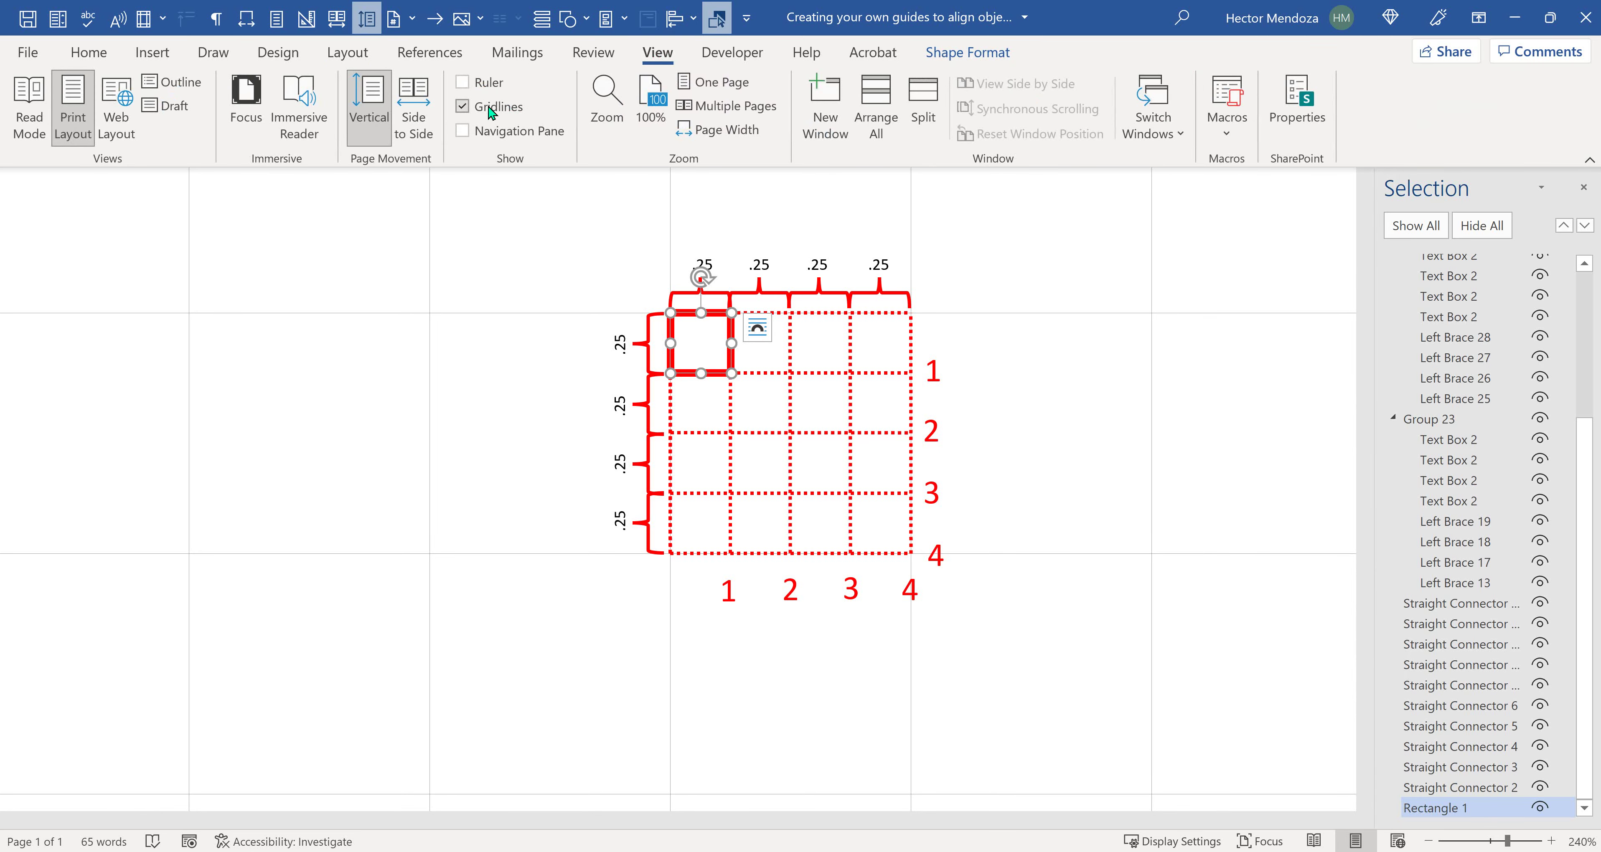
click(462, 107)
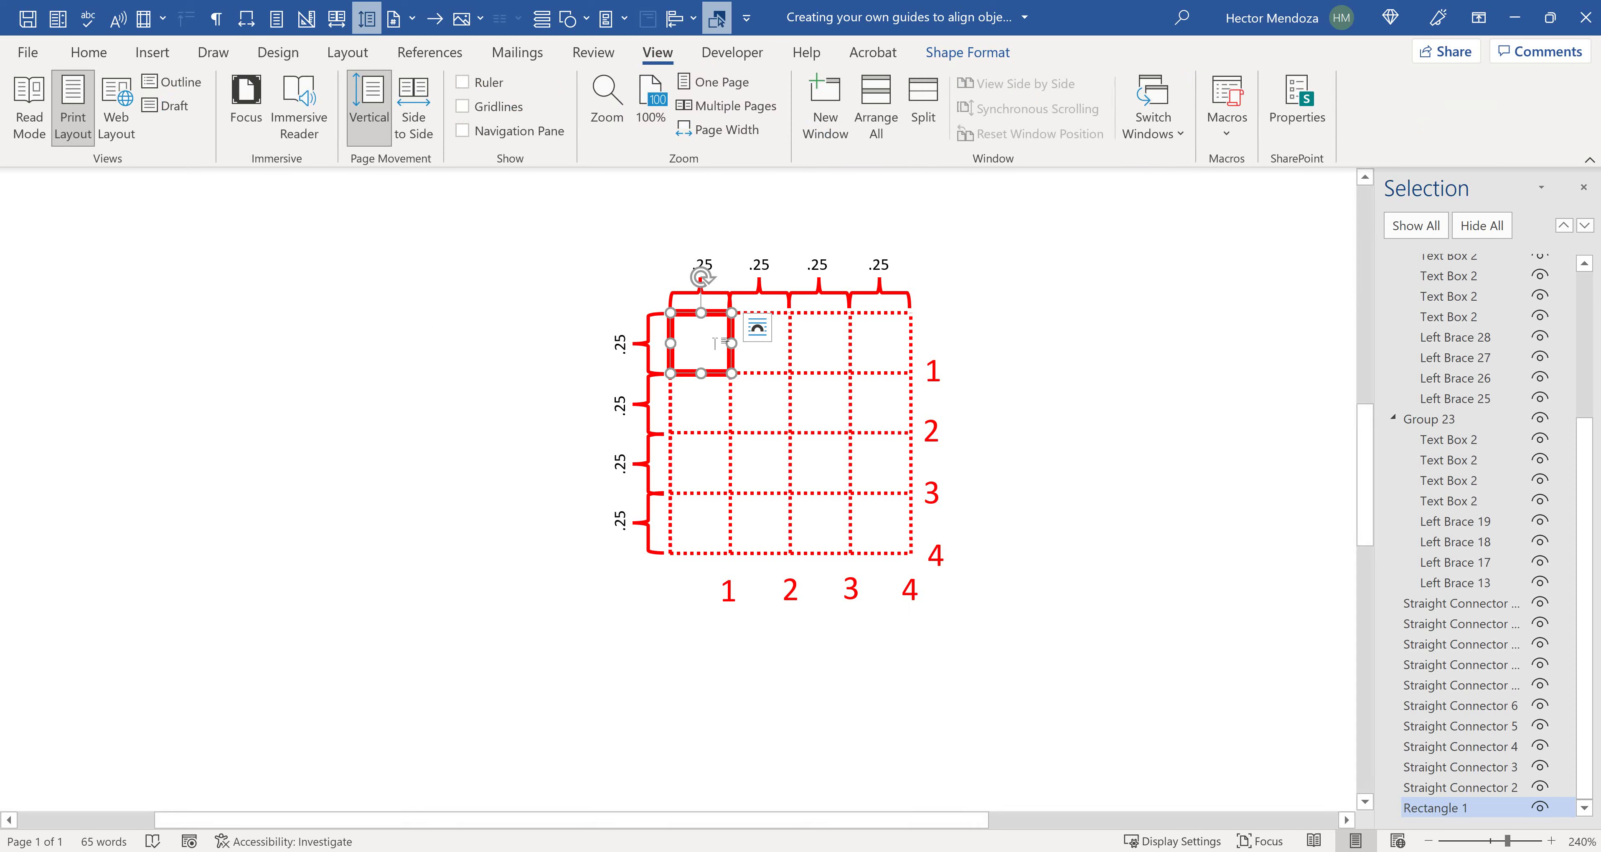
drag(716, 316, 531, 349)
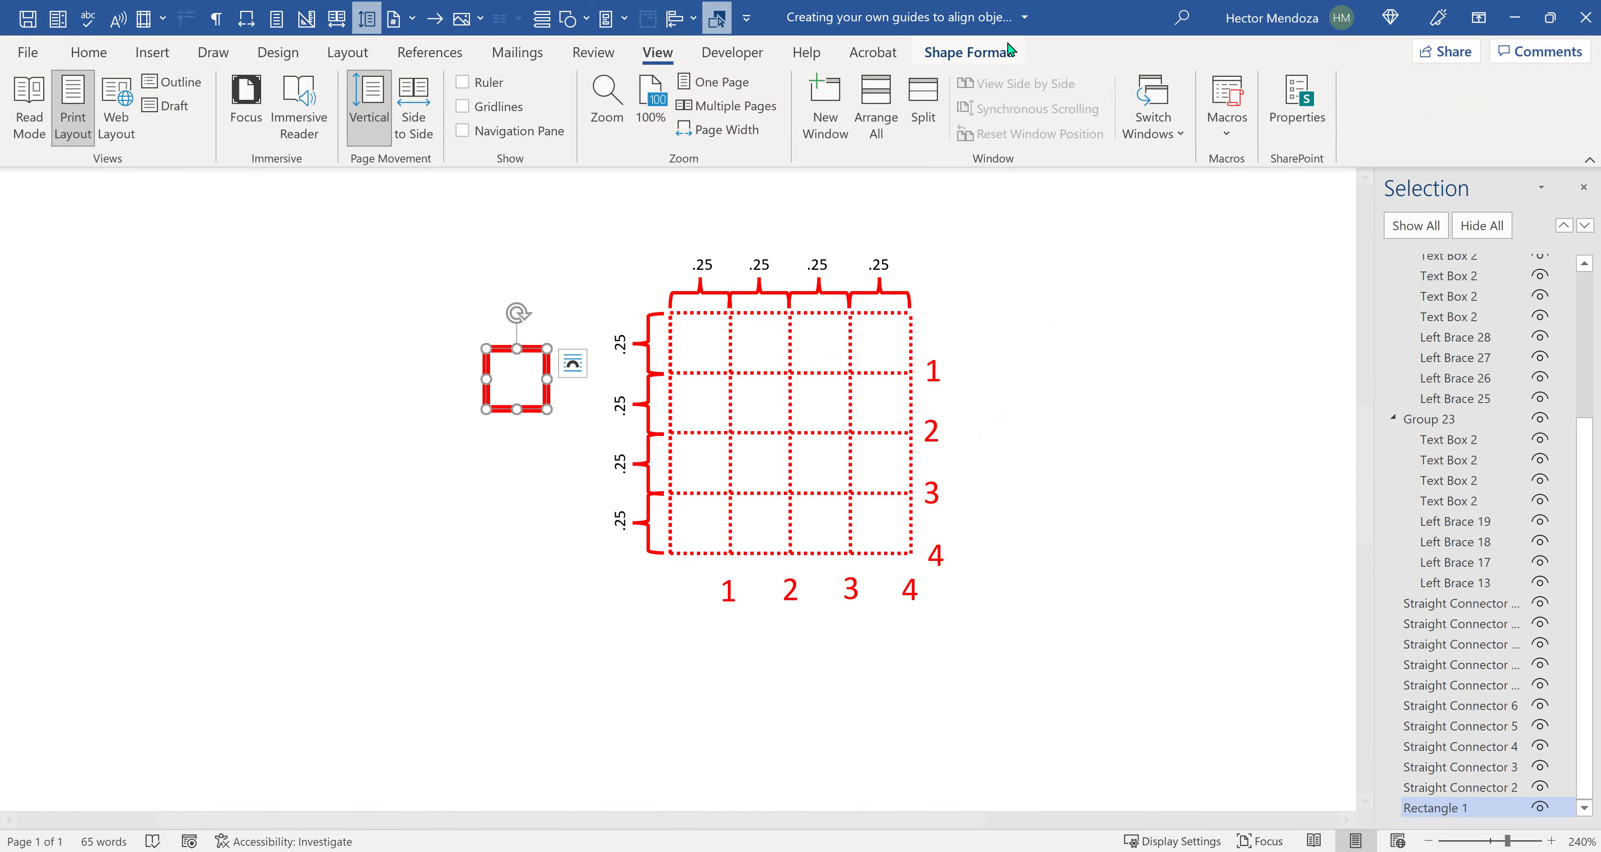
- Enable snapping objects to the grid when gridlines are not displayed, and move the red rectangle to the right of the diagram
click(968, 52)
click(1245, 130)
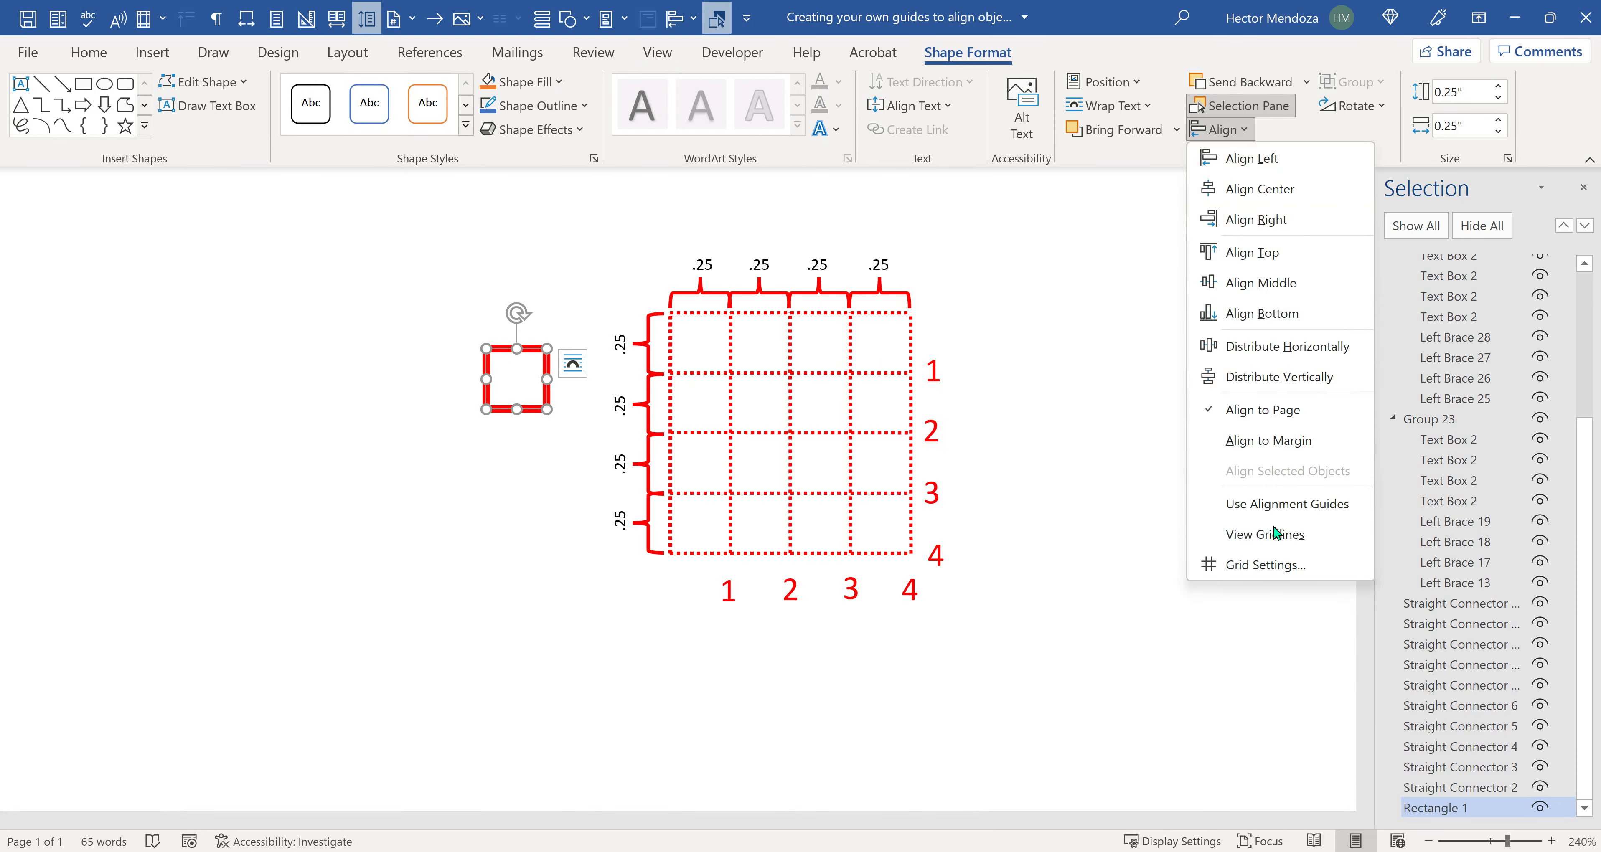
click(1236, 566)
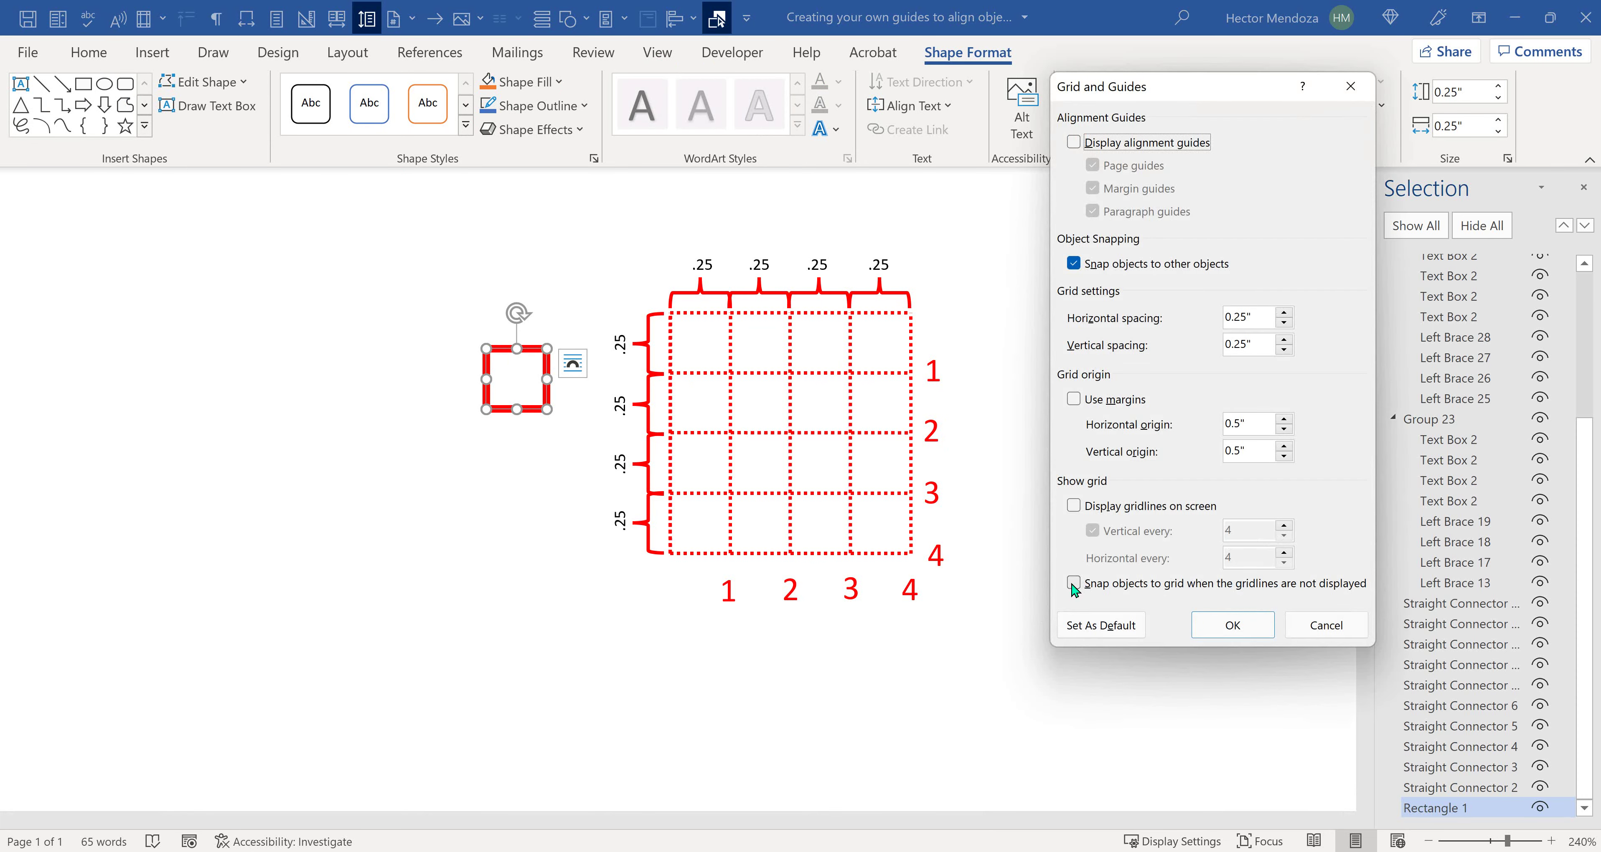
click(1074, 584)
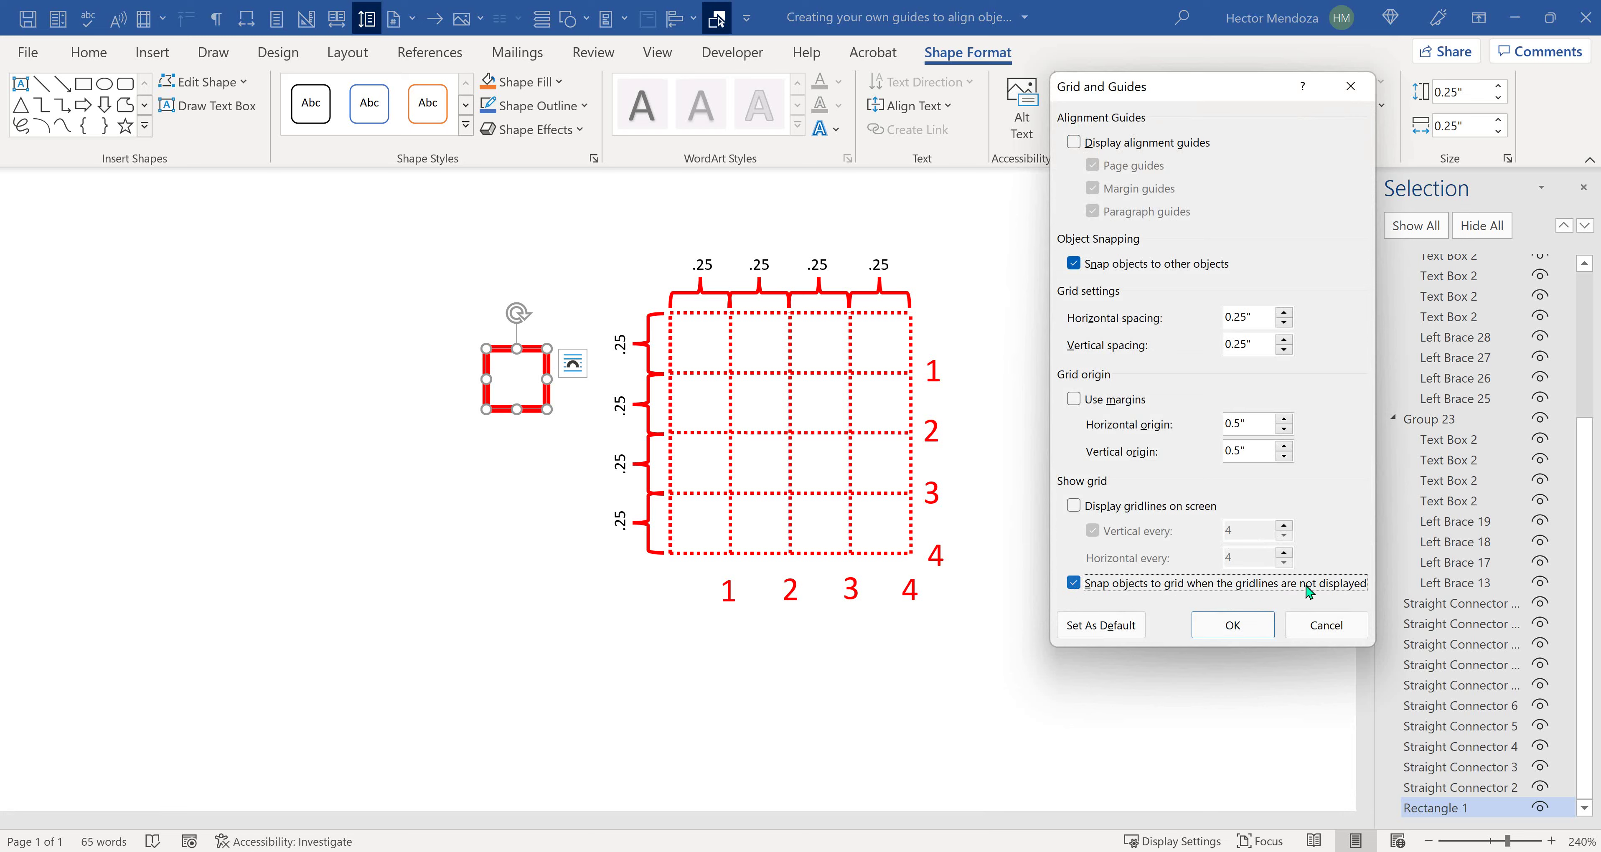
click(1233, 625)
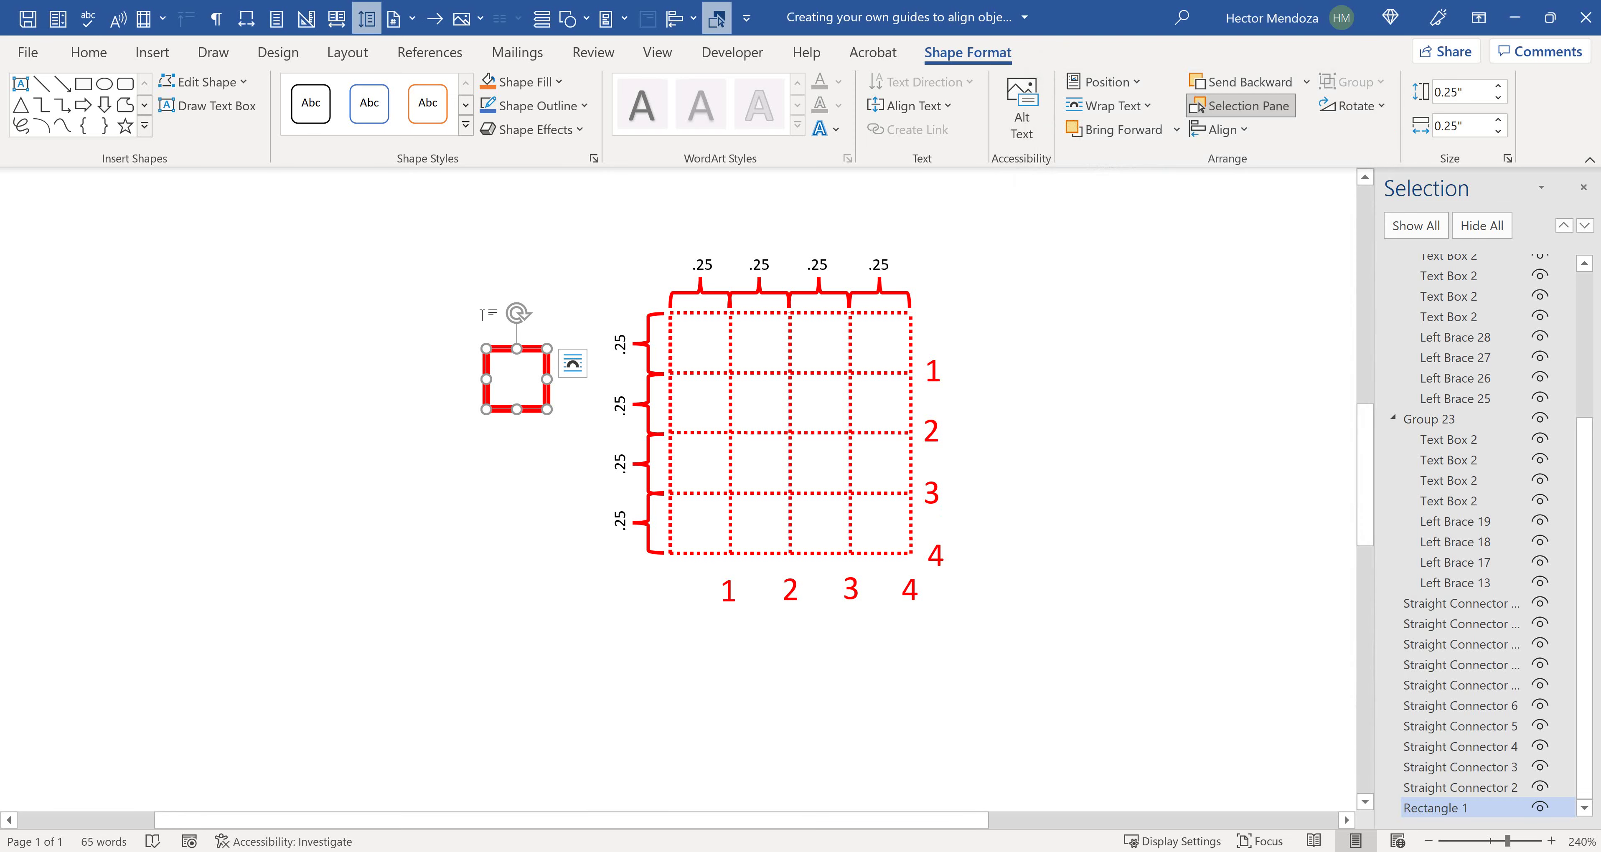
drag(529, 355, 1034, 318)
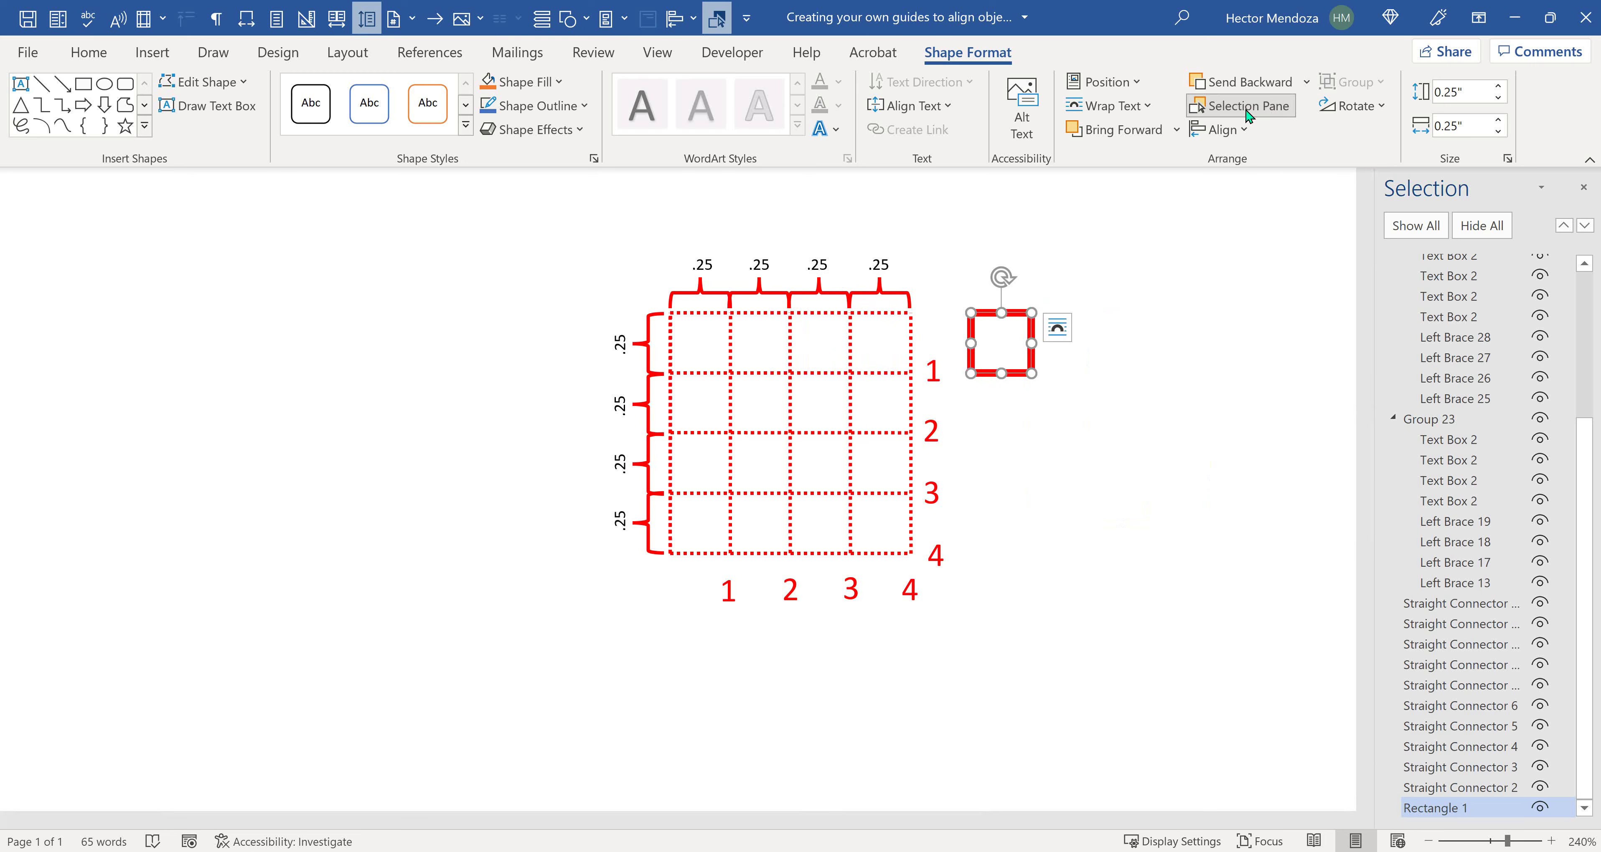
- Disable snapping to the undisplayed grid and snapping to other objects, and move the red rectangle to the blank area beside the diagram's left braces
click(1241, 132)
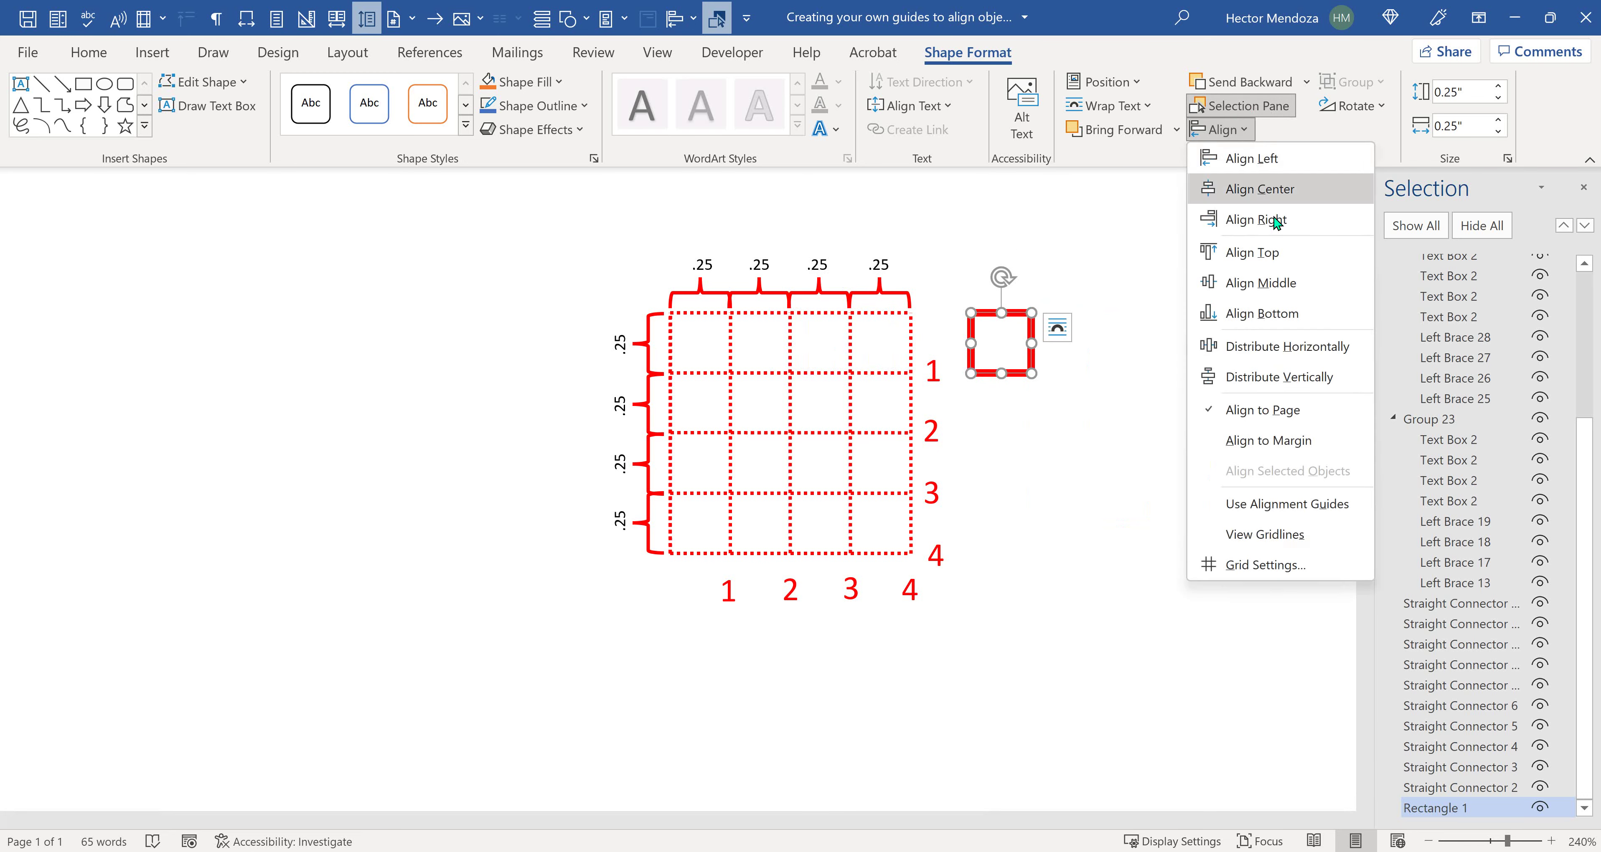
click(1250, 568)
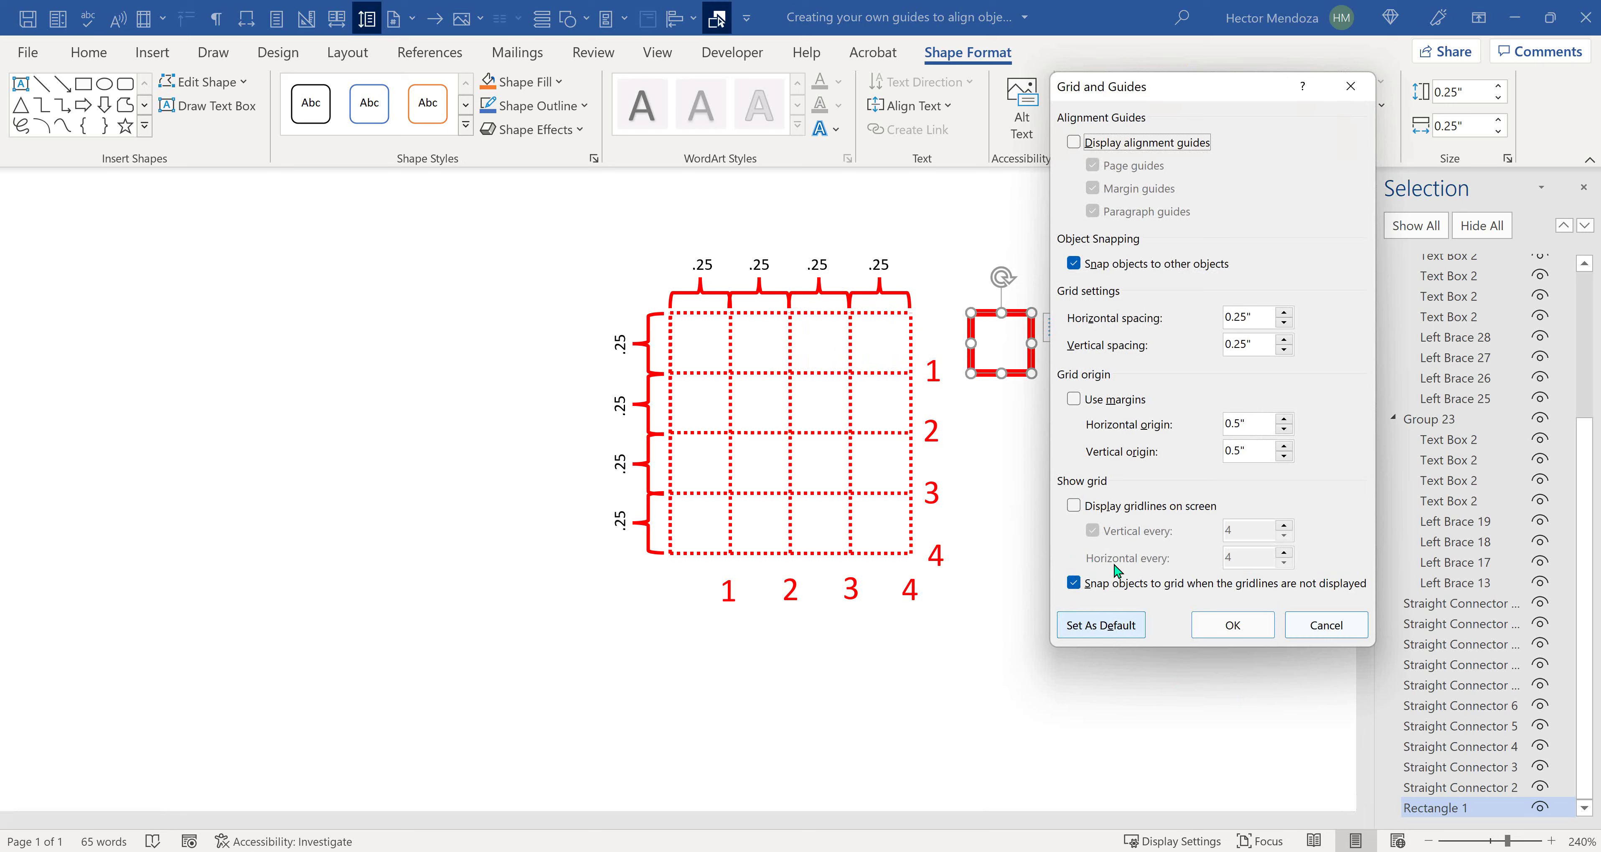
click(1075, 583)
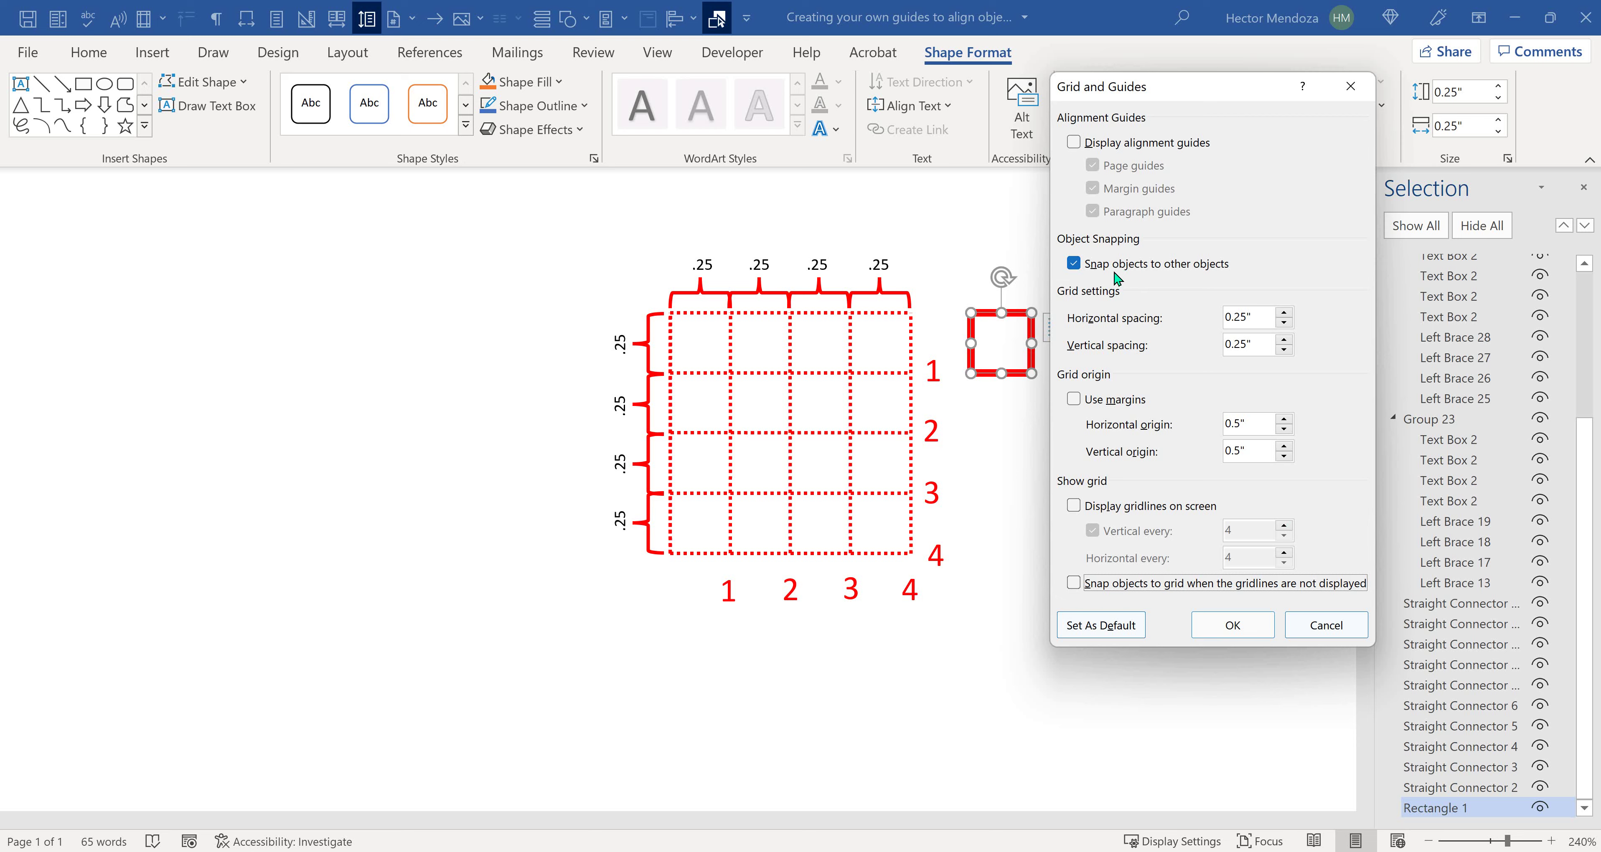
click(1074, 264)
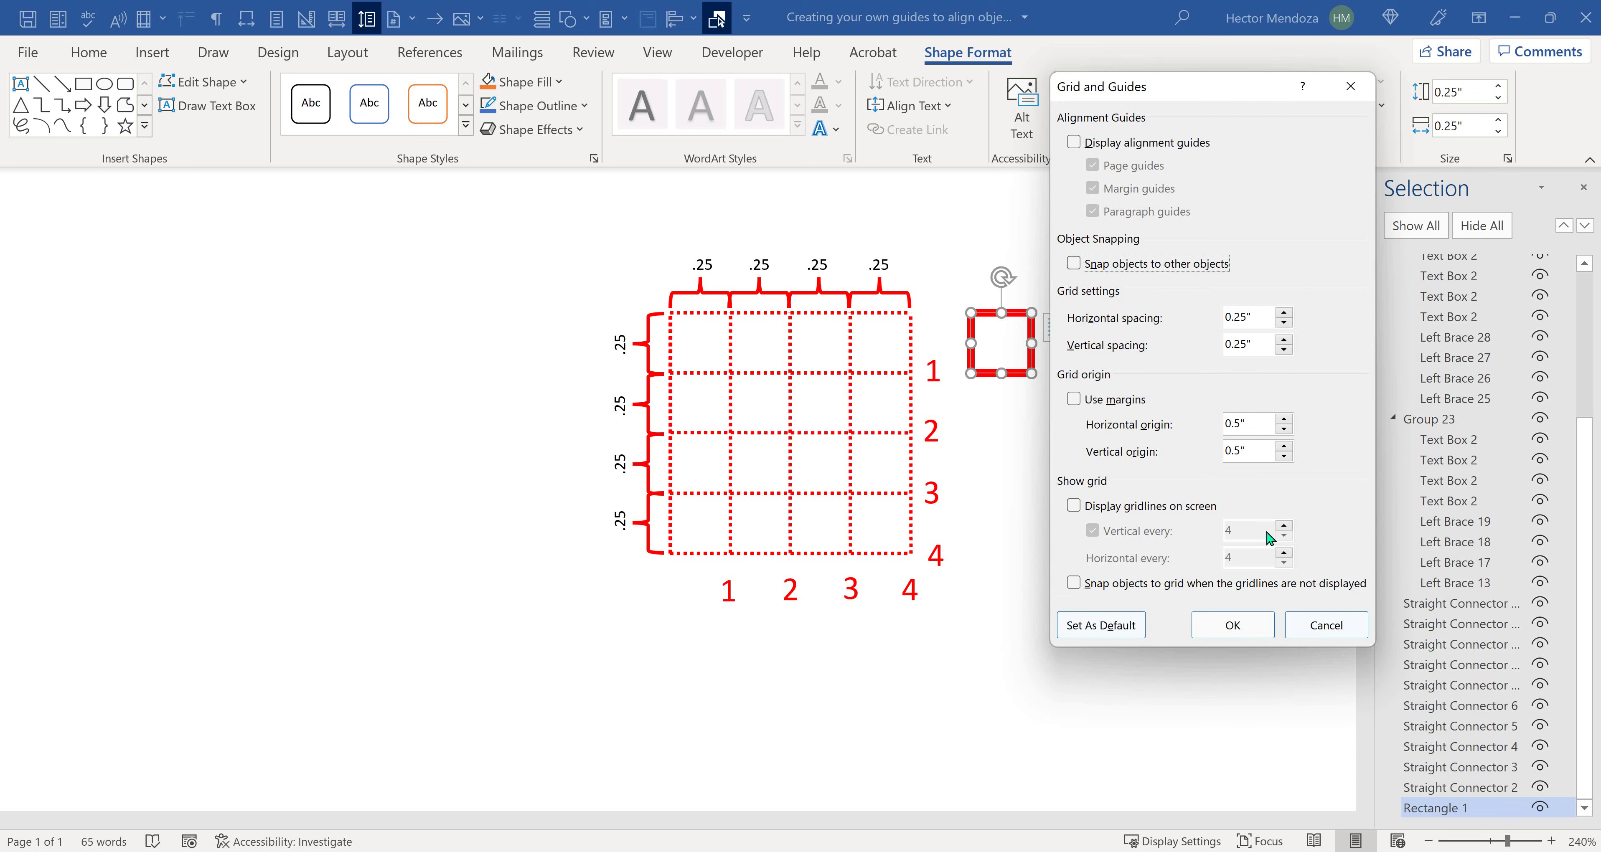
click(1233, 625)
drag(1006, 317, 466, 383)
key(Escape)
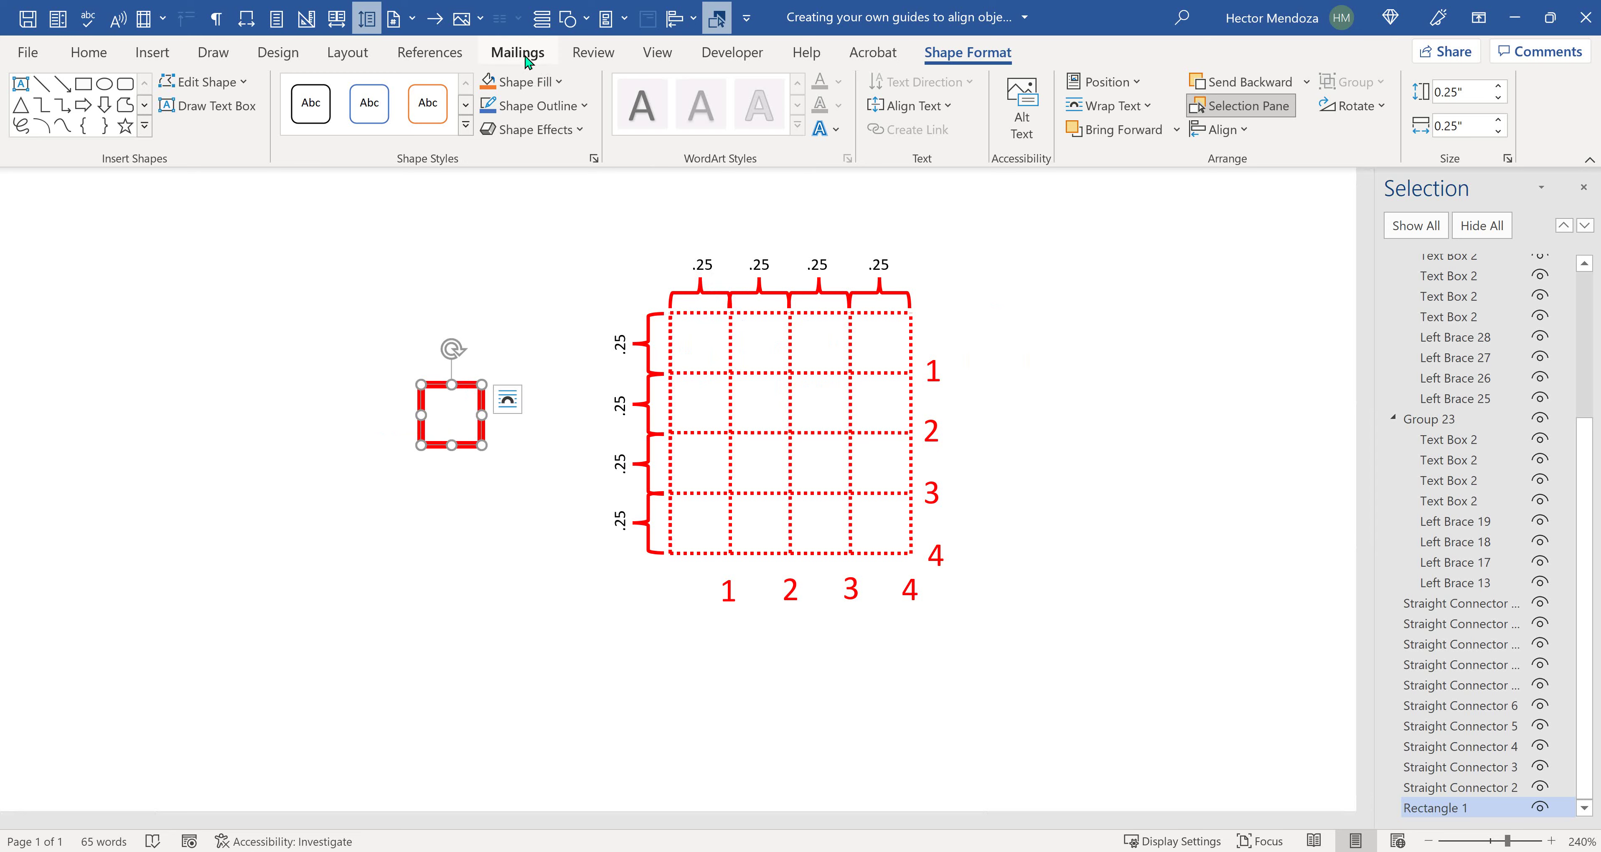
- Display the document's gridlines and move the red rectangle into the upper-left cell of the dotted diagram
click(658, 55)
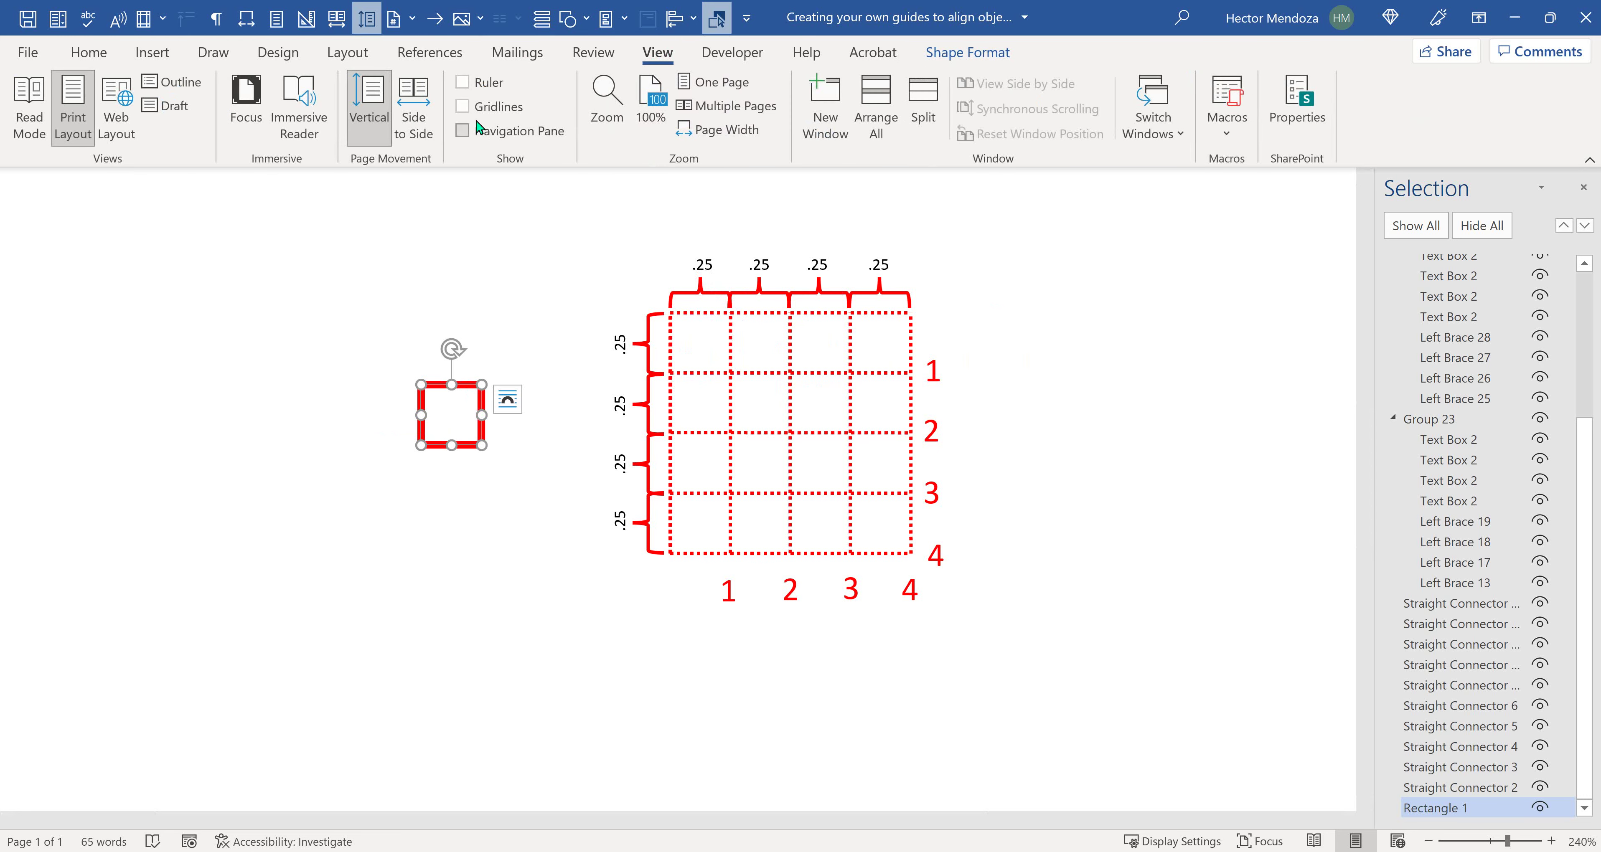
click(462, 106)
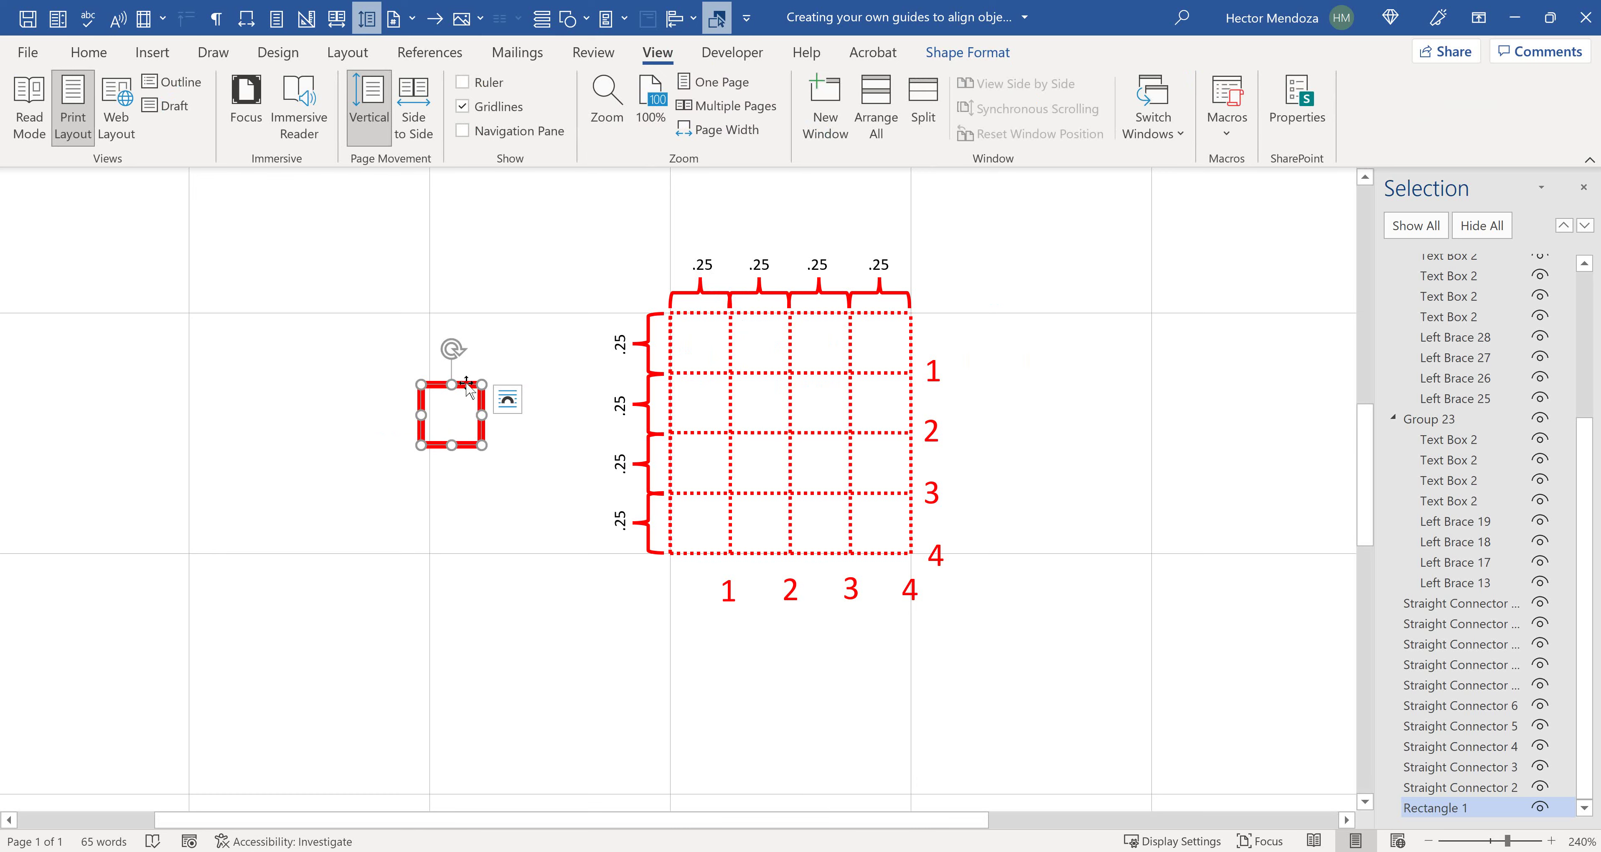
drag(471, 397, 720, 325)
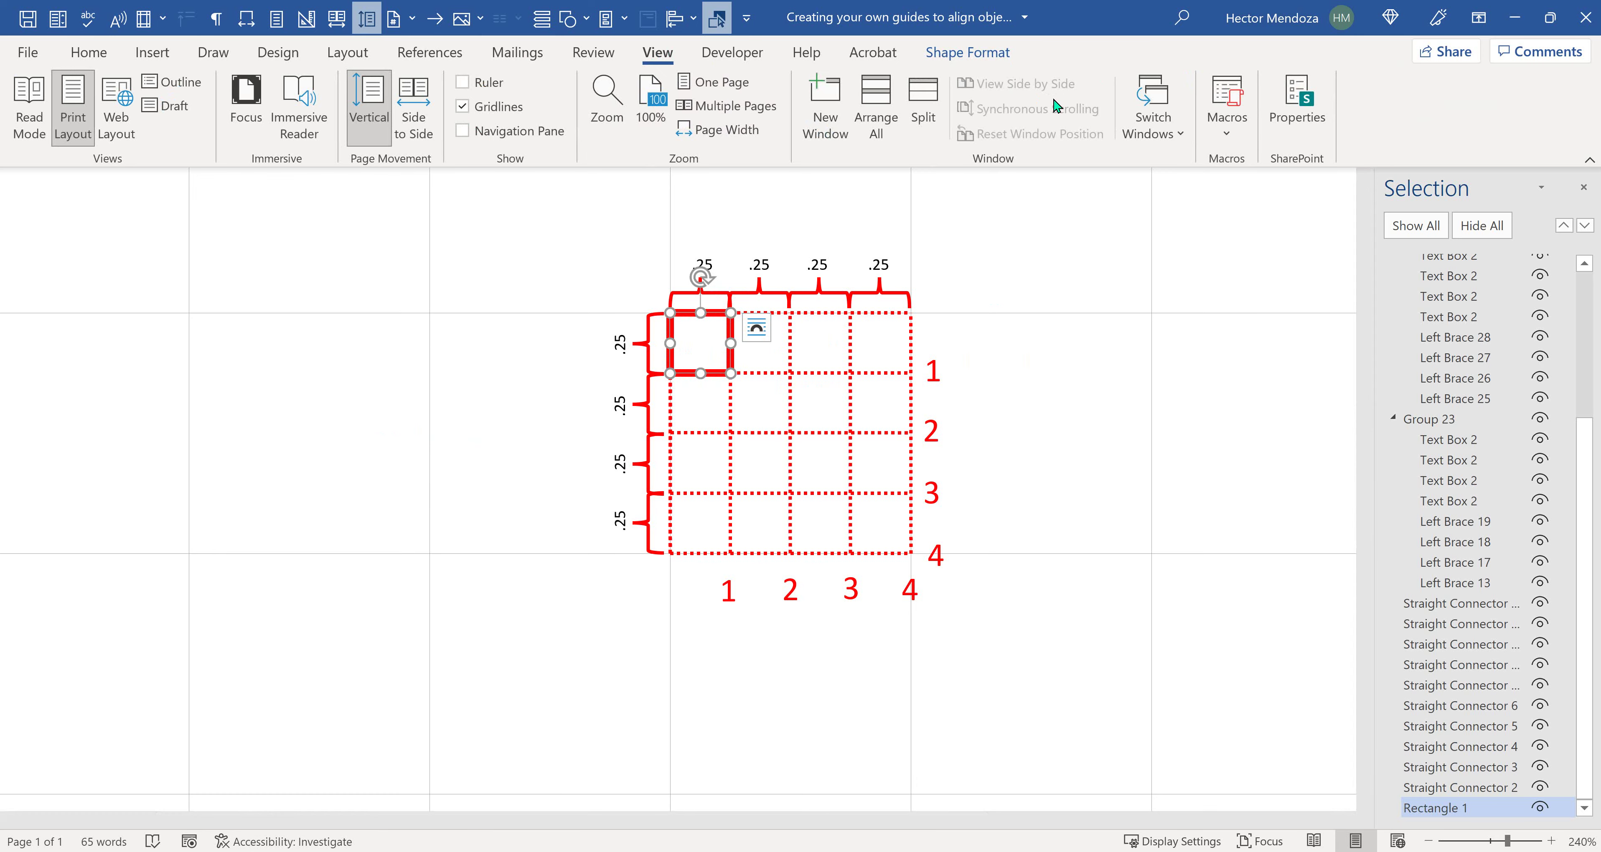
- Review the alignment options offered in the page layout commands for the red rectangle, close them without choosing any, and deselect the rectangle
click(983, 55)
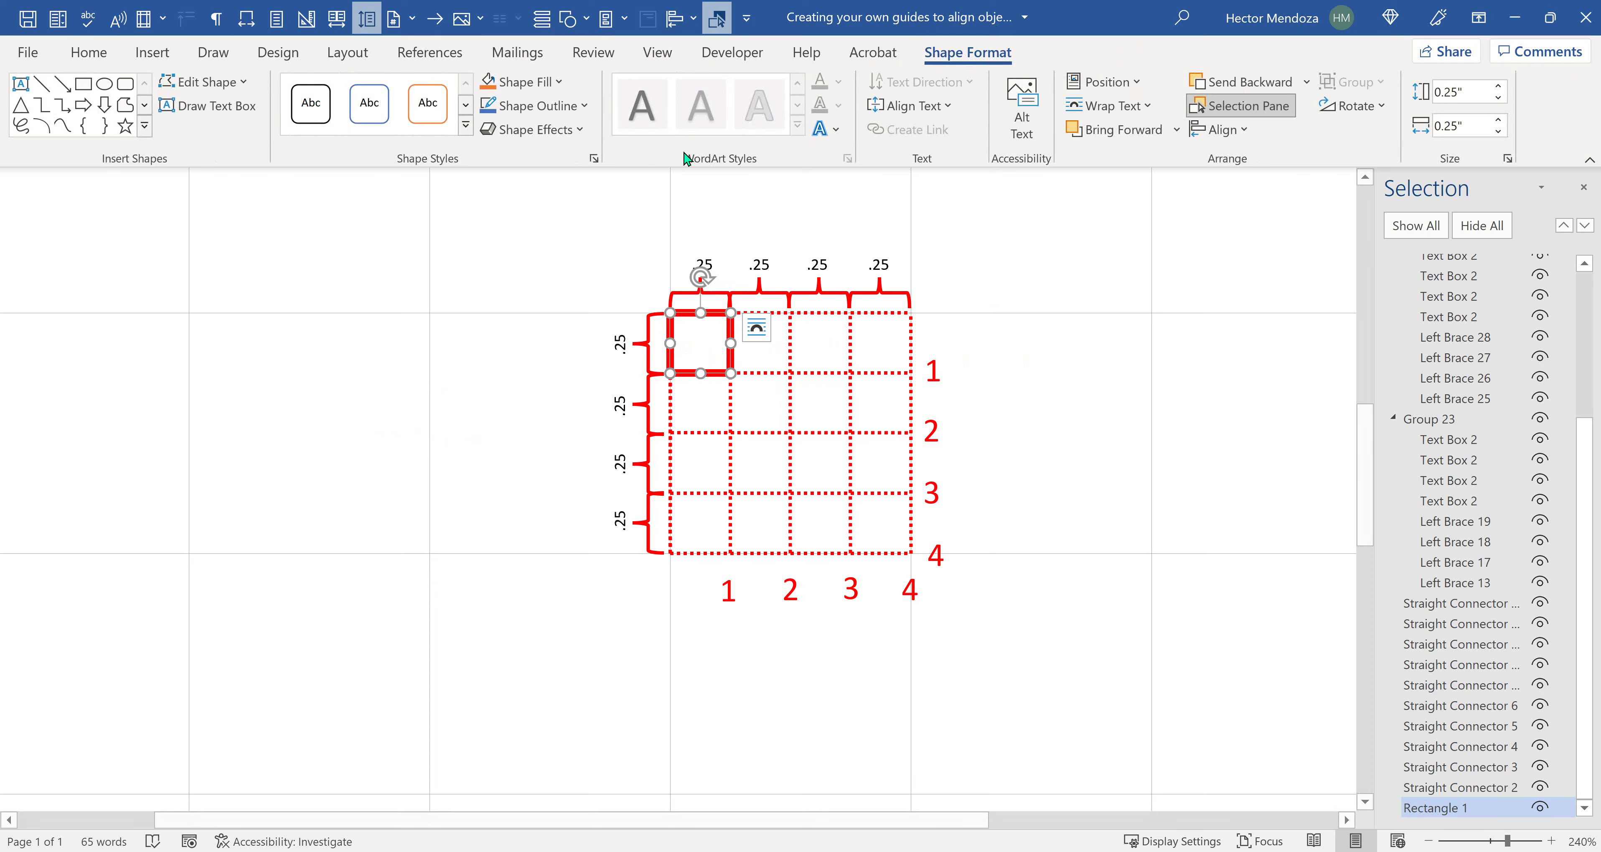
click(353, 61)
click(974, 84)
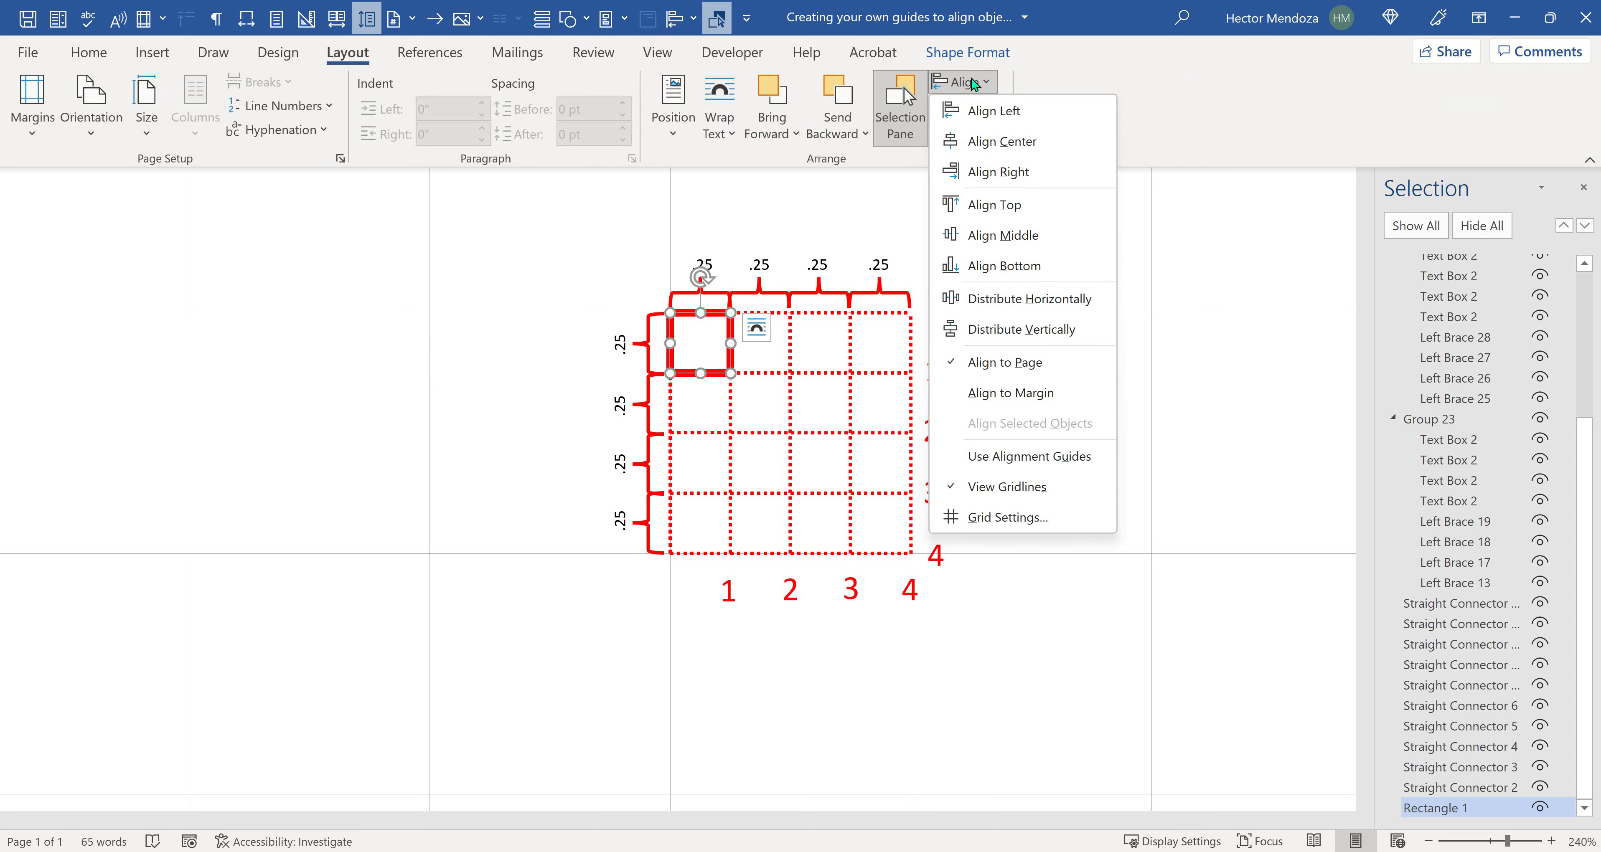
click(537, 428)
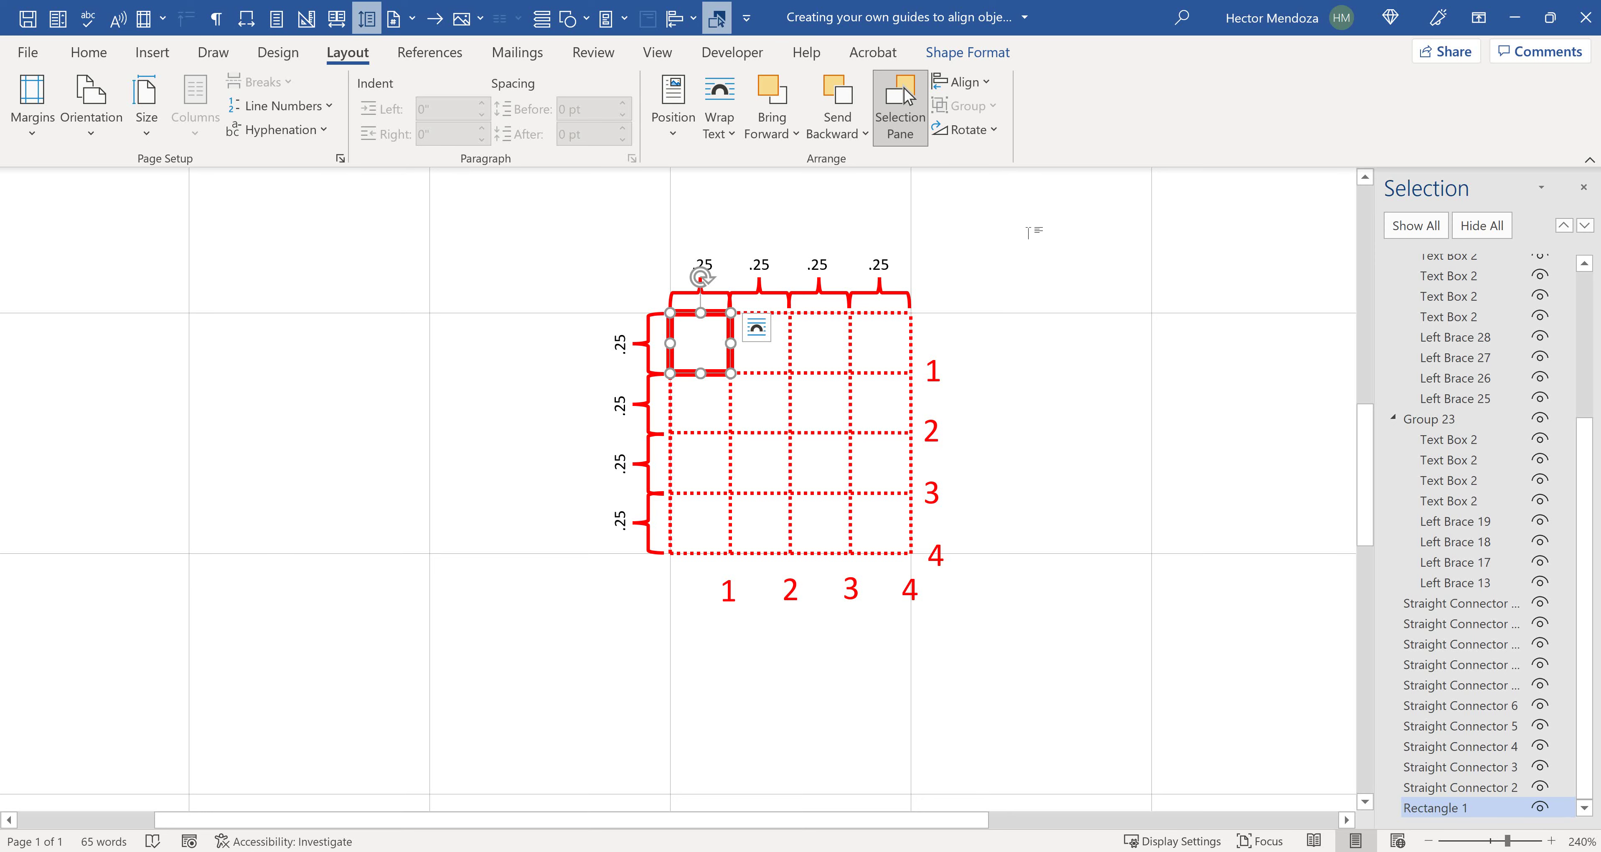
click(496, 730)
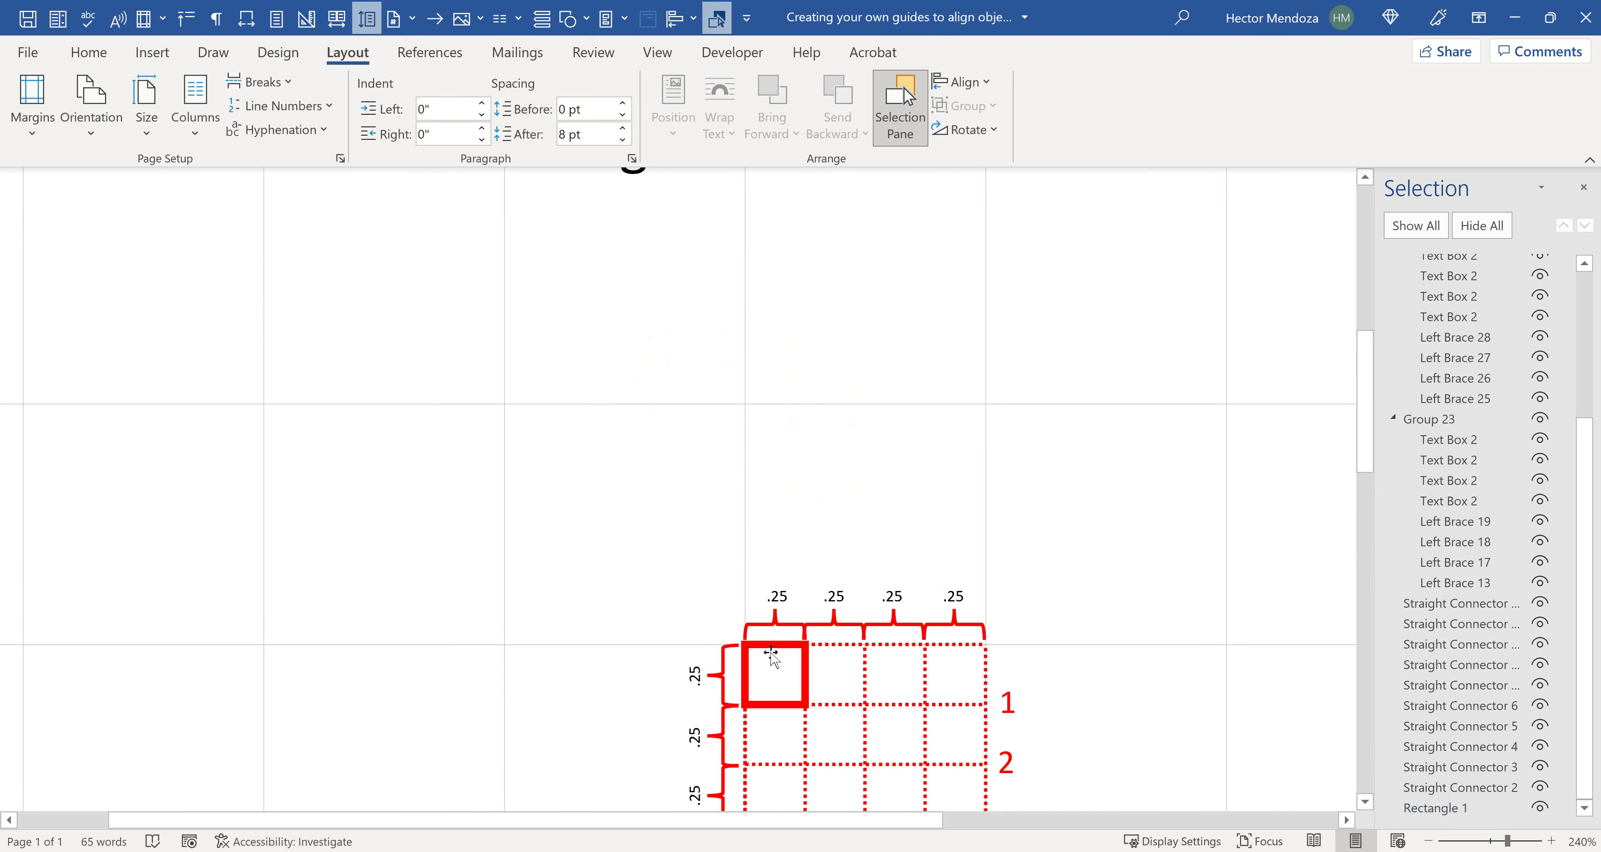
- Reselect the red rectangle, review the grid settings from its shape alignment options, and leave them without changes
click(771, 652)
scroll(906, 542, down, 5)
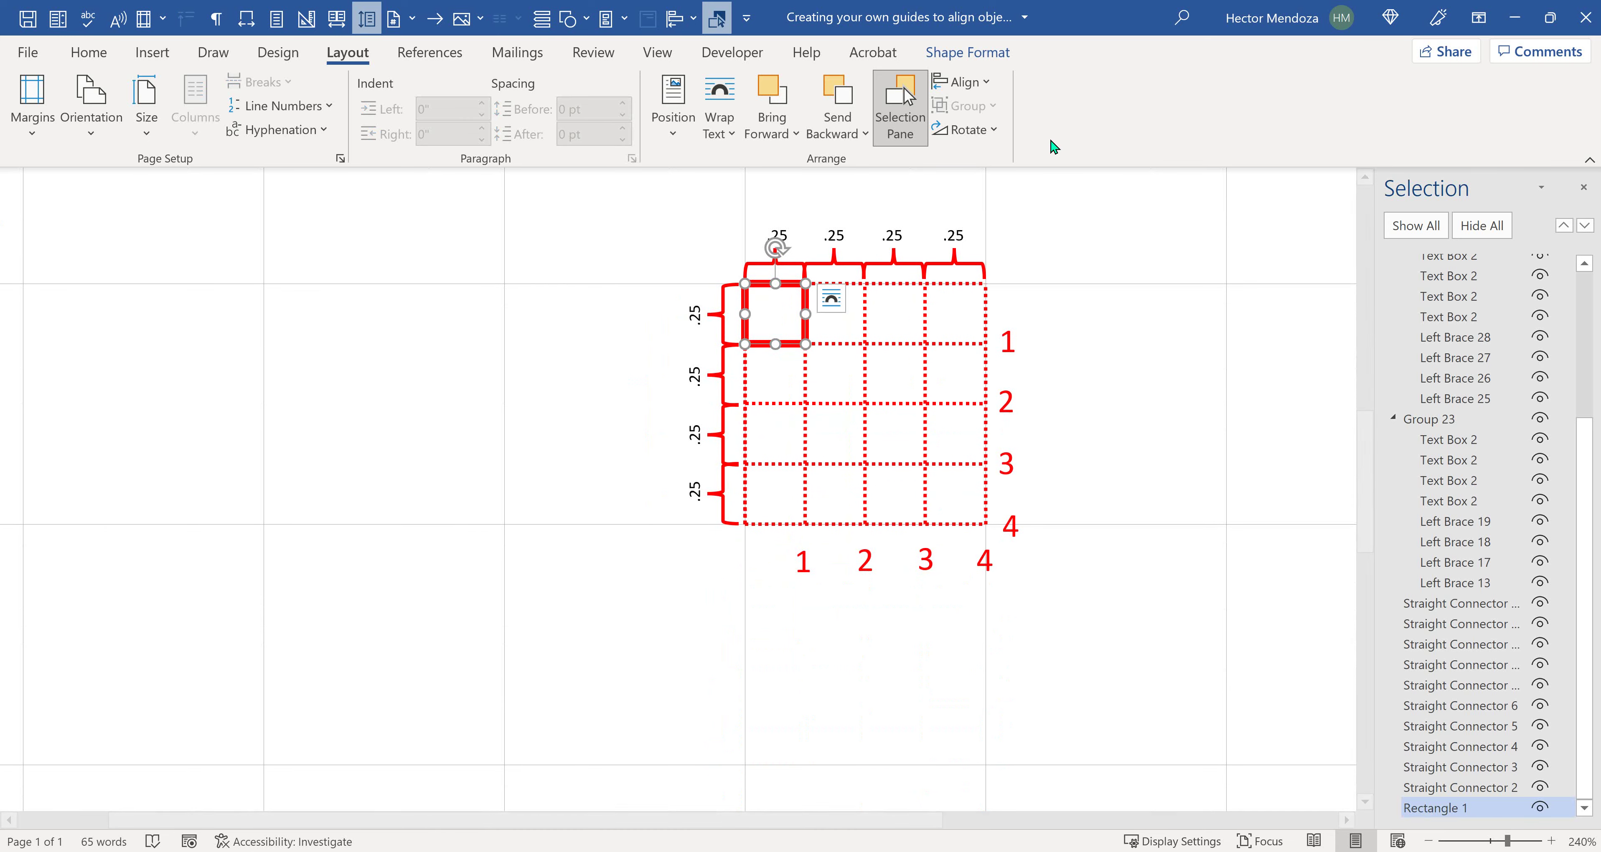
click(960, 56)
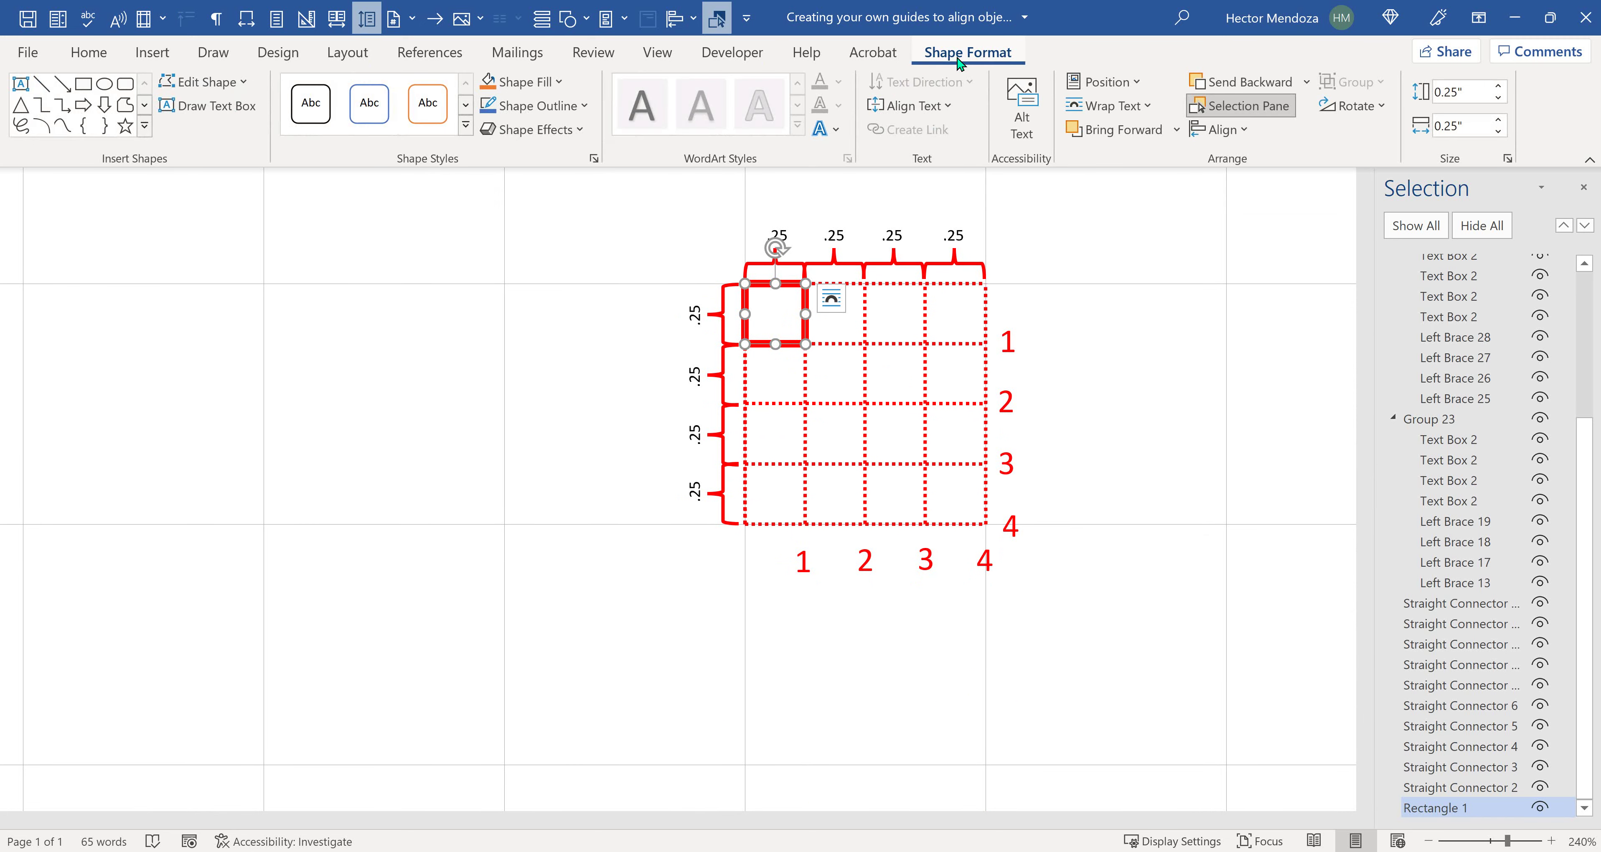
click(1244, 130)
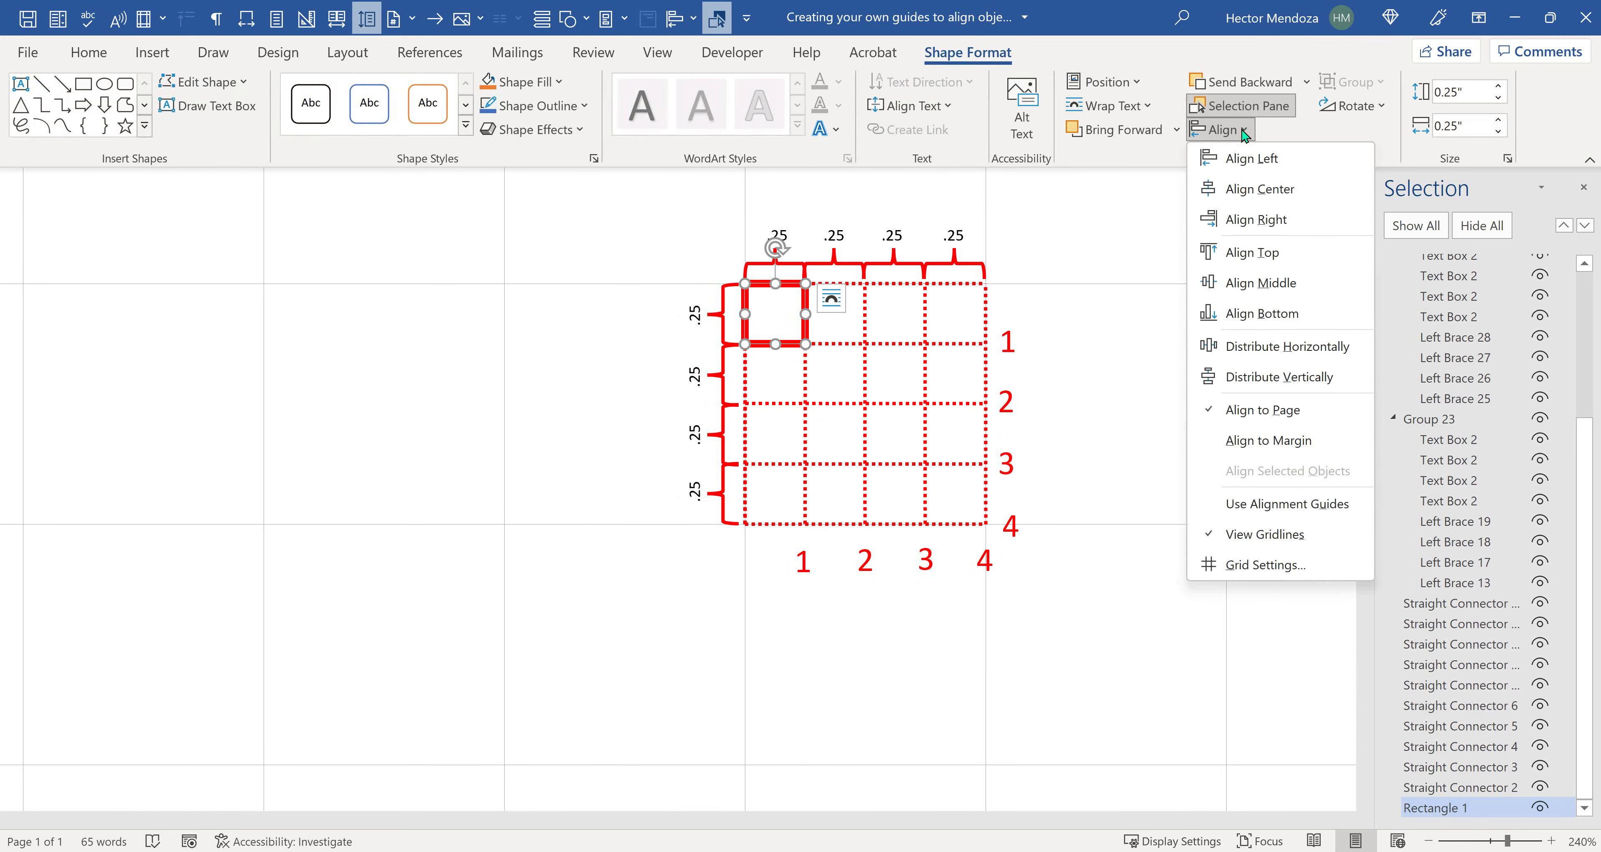
click(1258, 566)
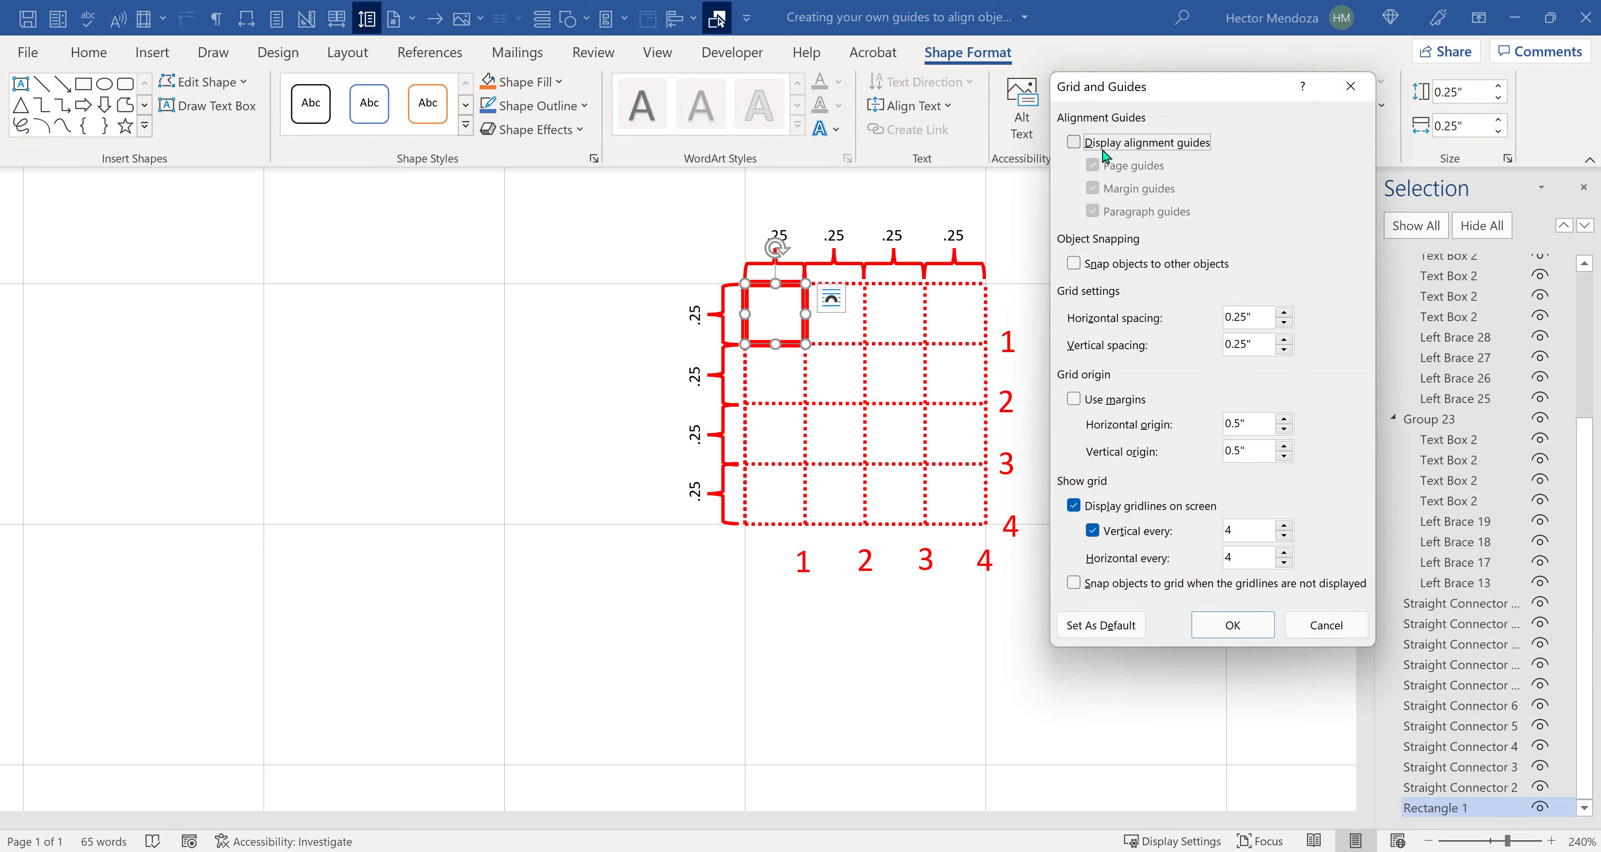
click(1330, 637)
- Set both the vertical and horizontal gridline display intervals to 1 with the whole page in view
scroll(559, 572, down, 16)
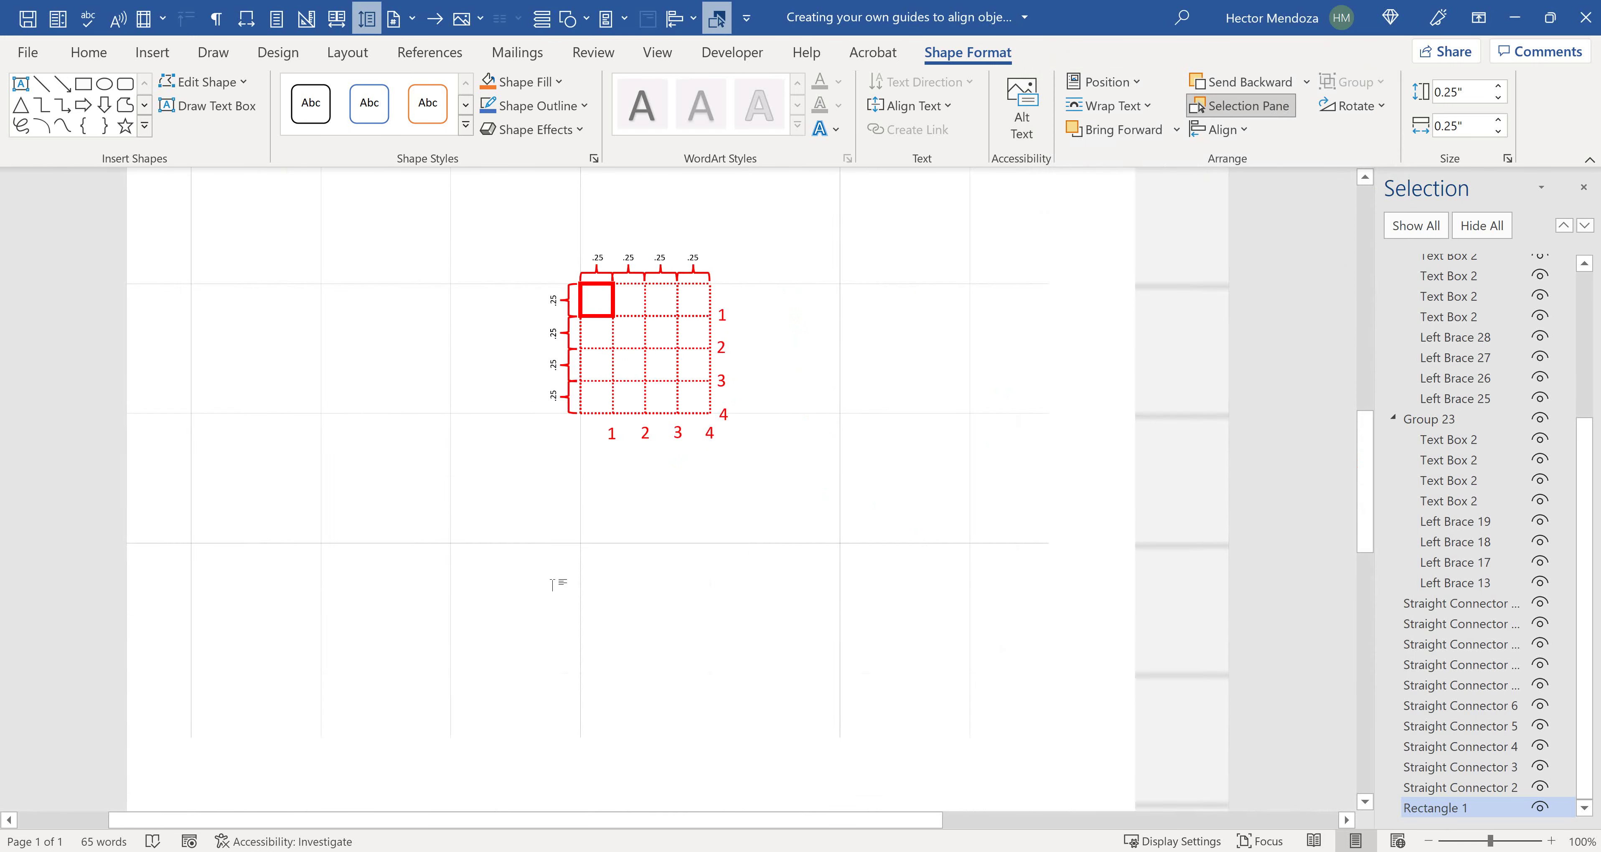
scroll(556, 581, down, 3)
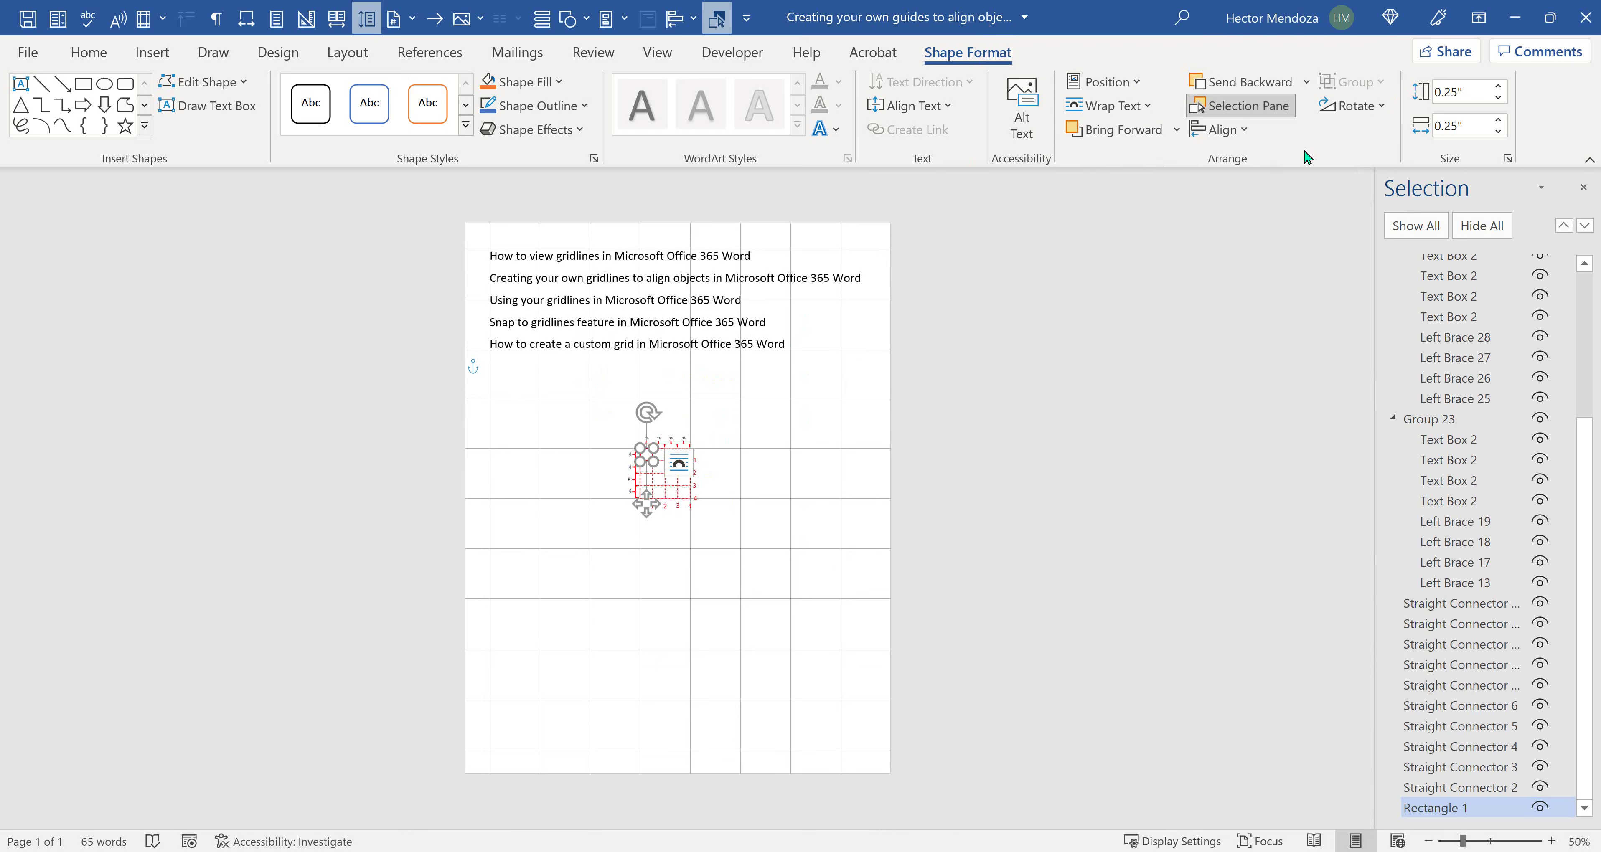
click(1251, 133)
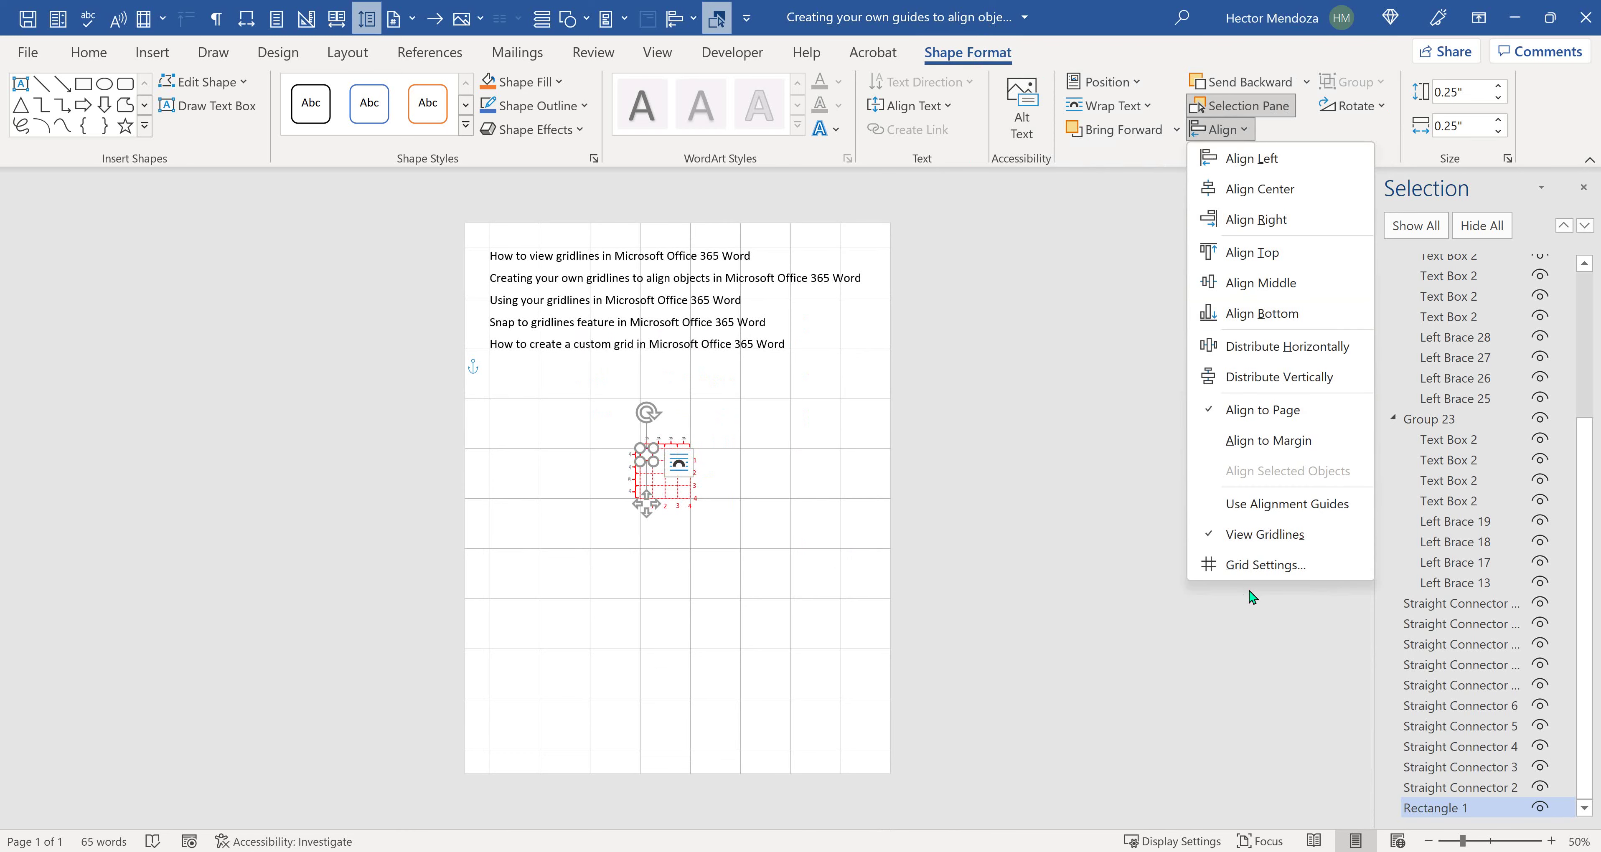
click(1269, 566)
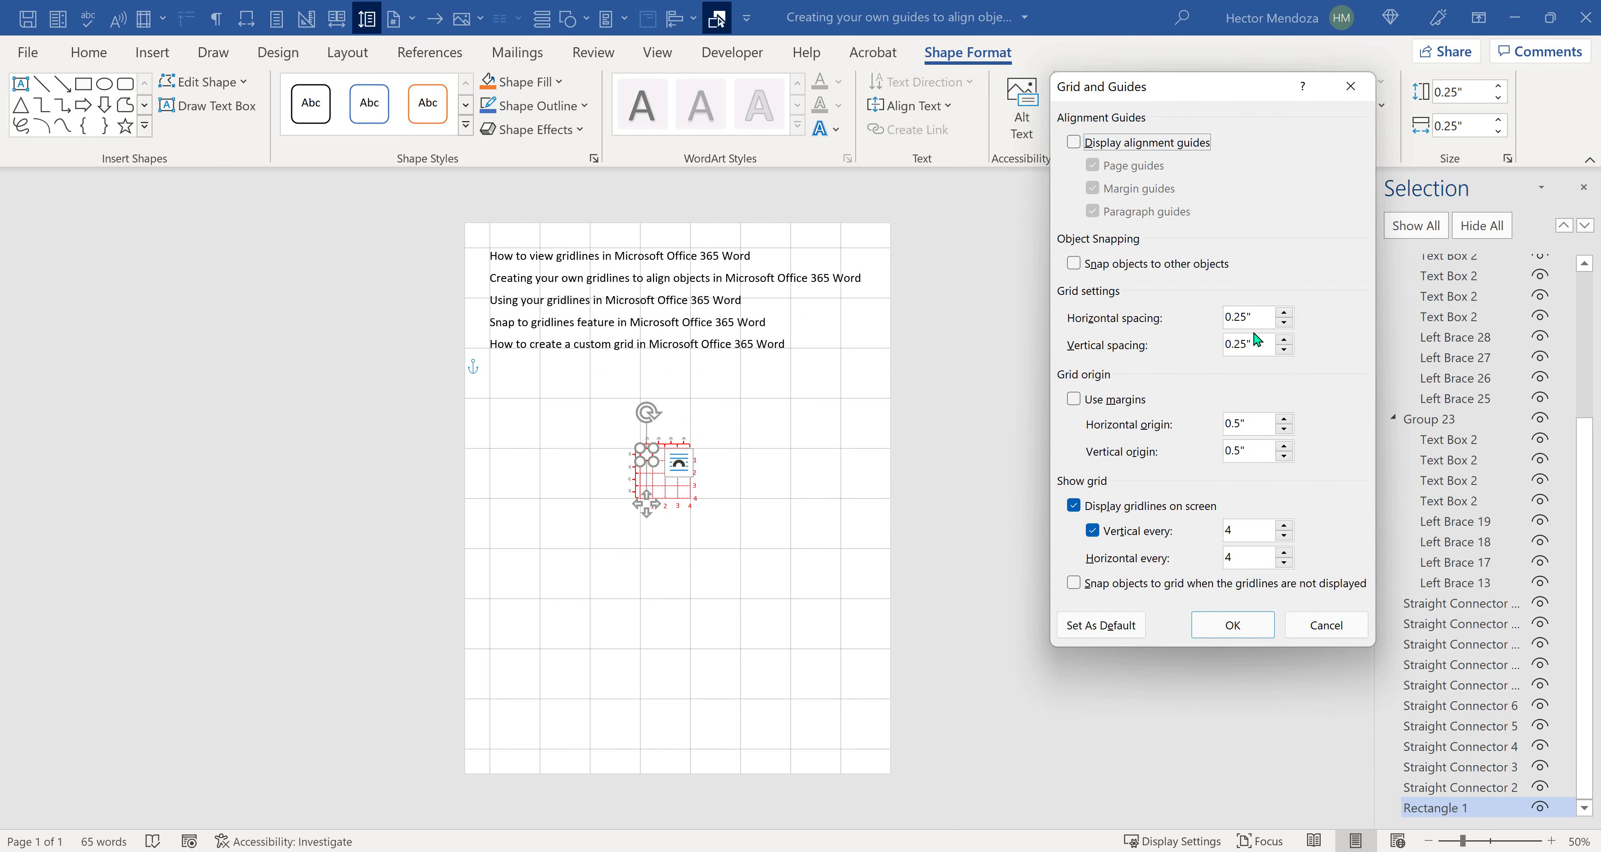
double_click(1245, 530)
text(1)
double_click(1250, 558)
text(1)
click(1233, 625)
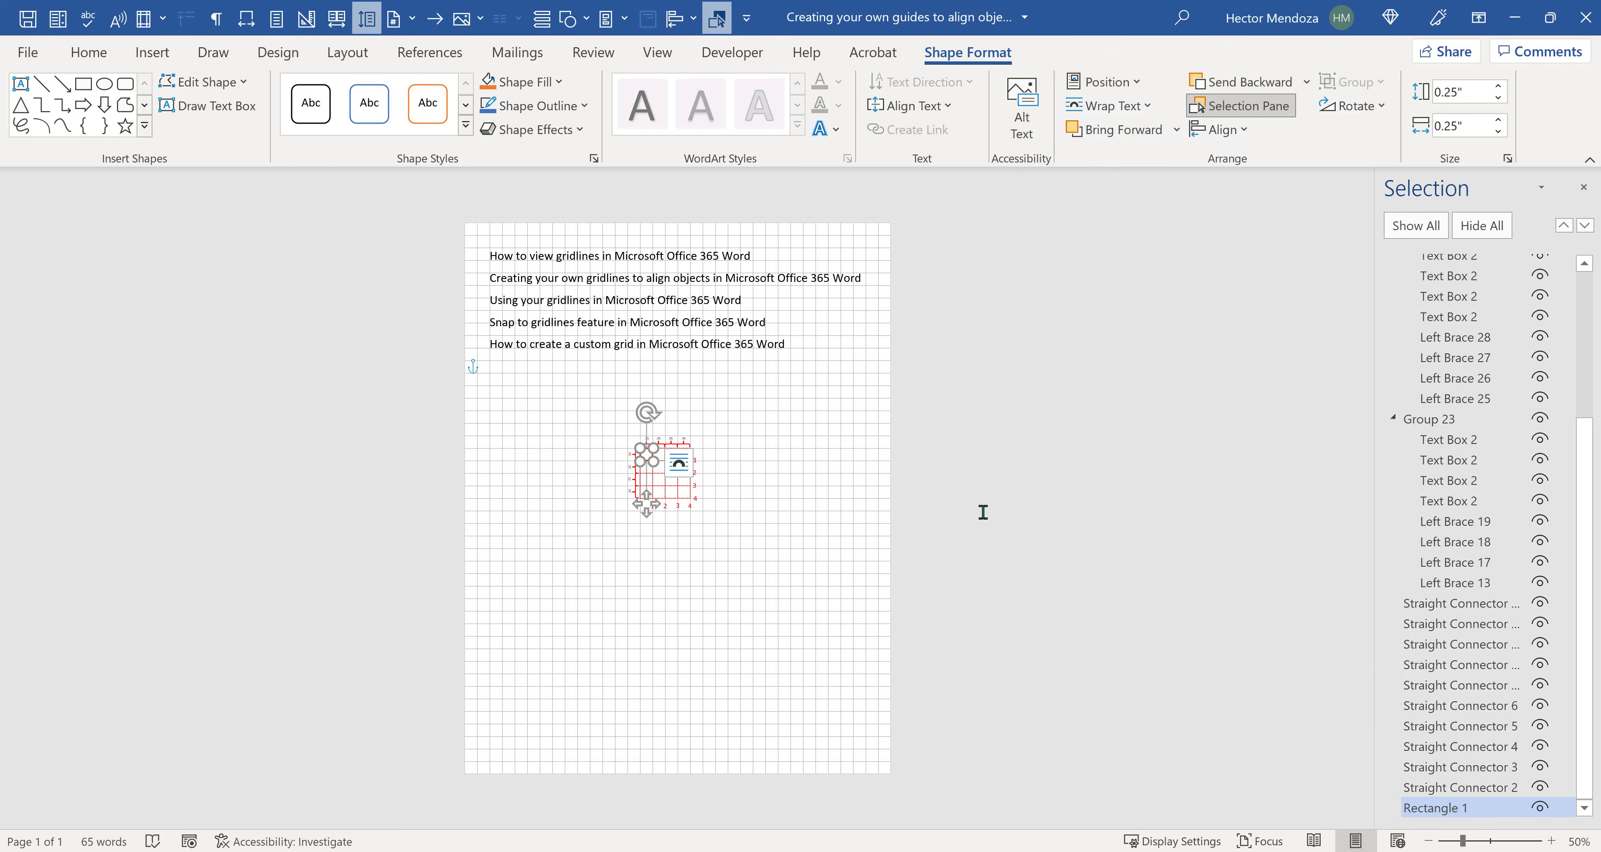
- Deselect the rectangle and make the grid origin use the page margins in the grid settings
click(932, 386)
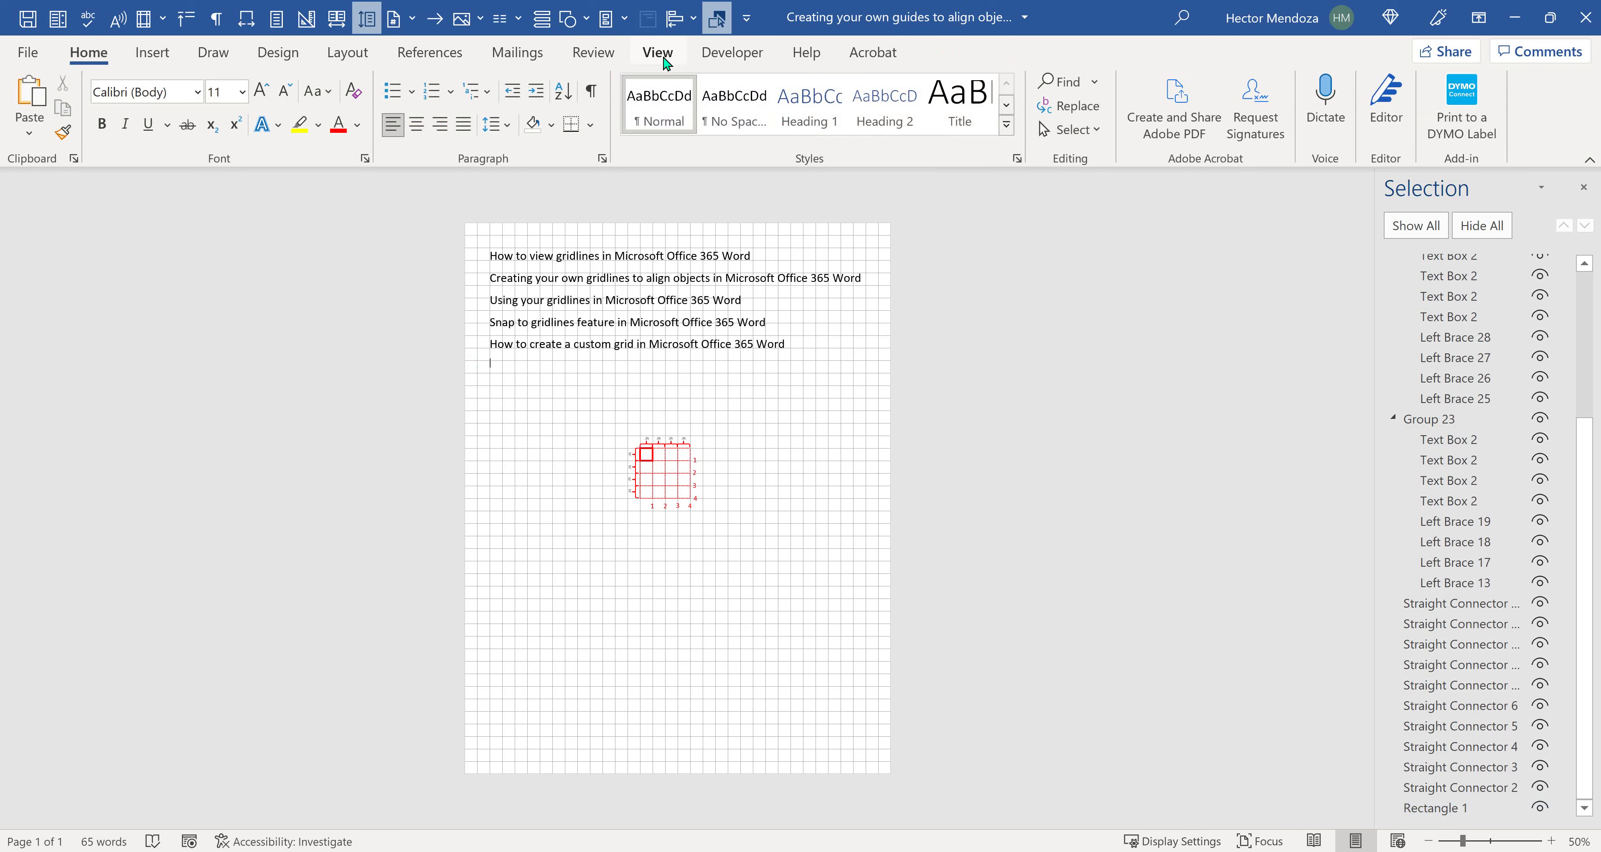
click(339, 53)
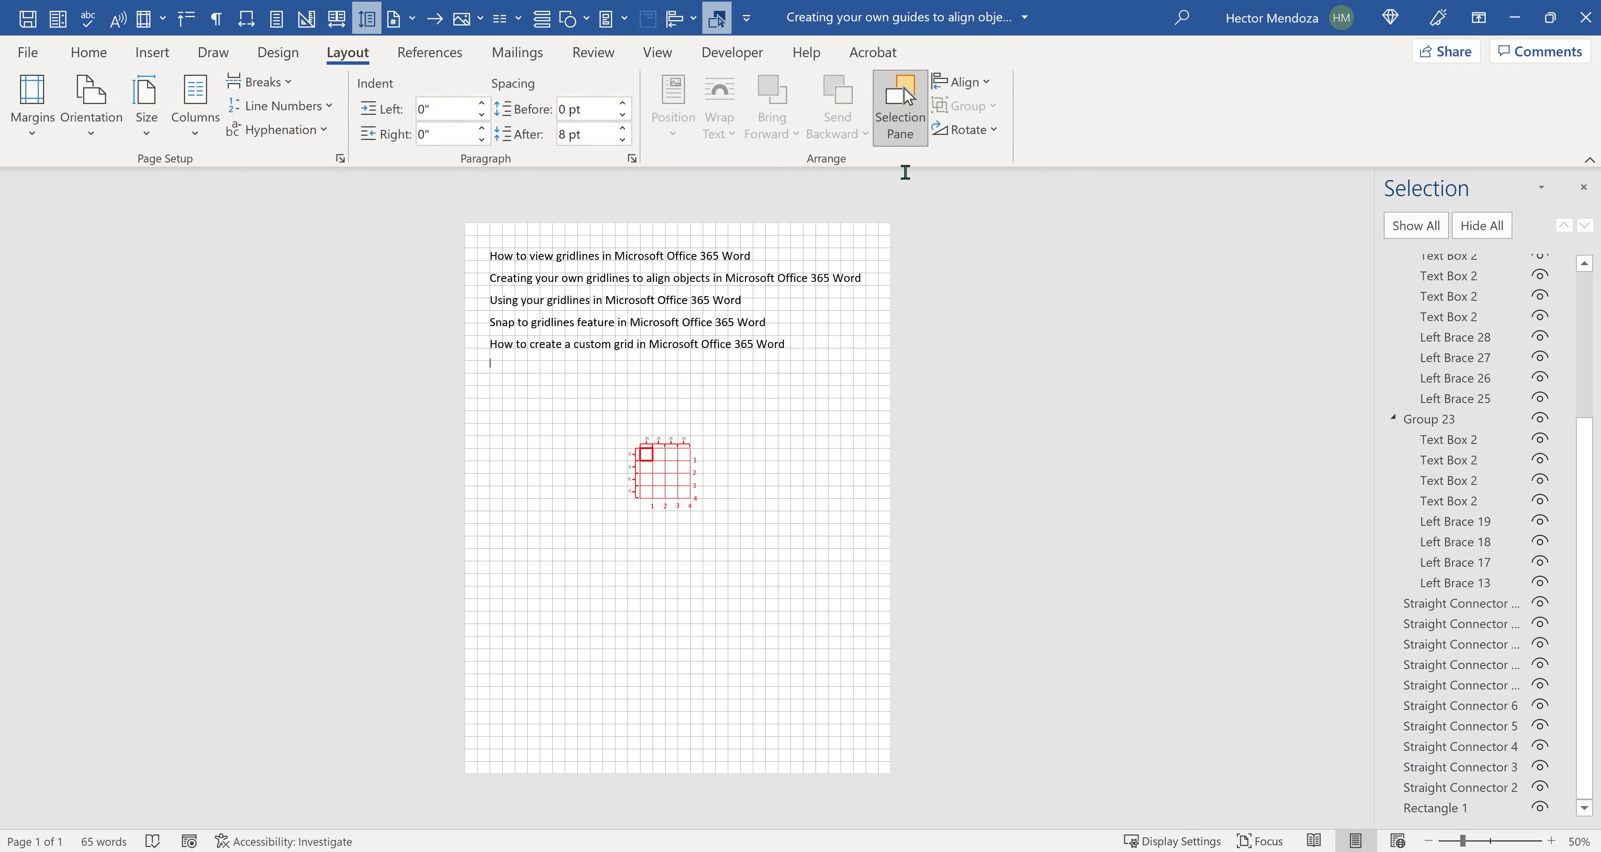
click(963, 82)
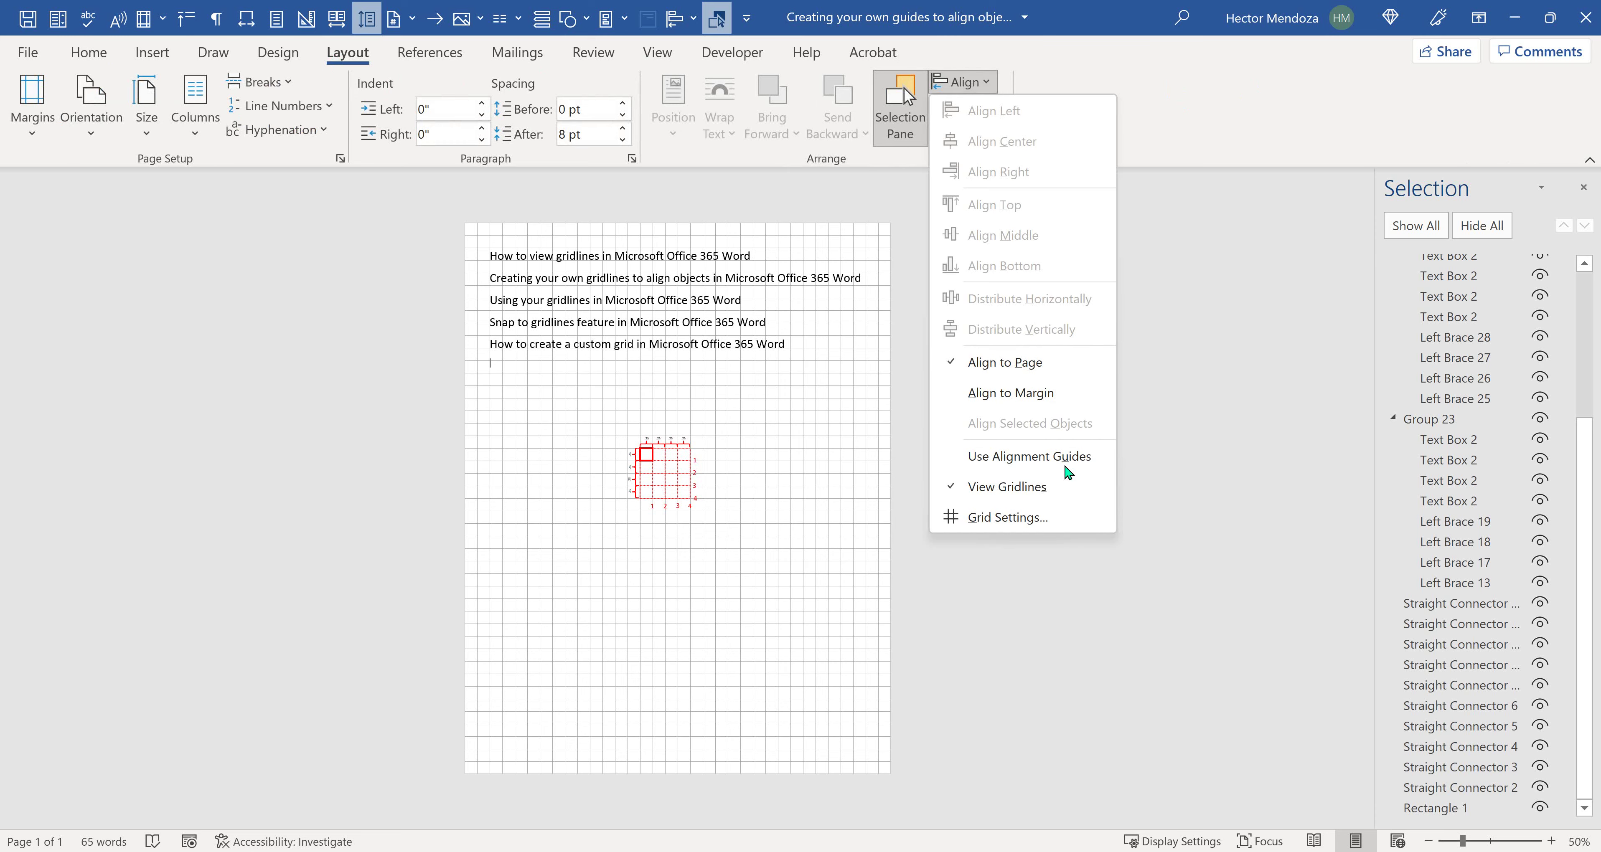
click(1020, 528)
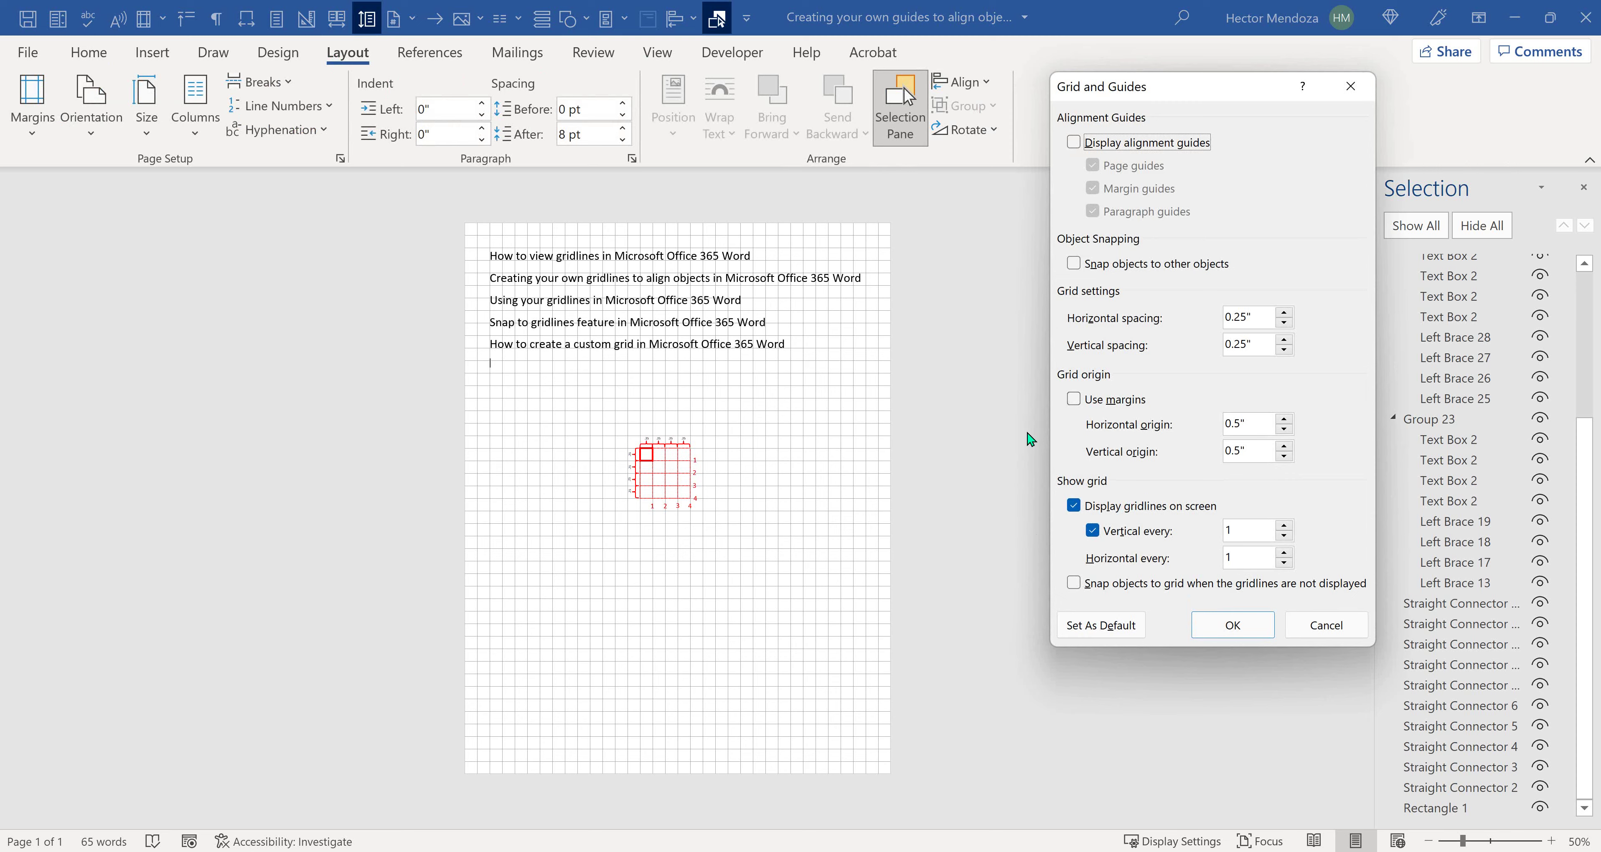
click(1074, 399)
click(1234, 629)
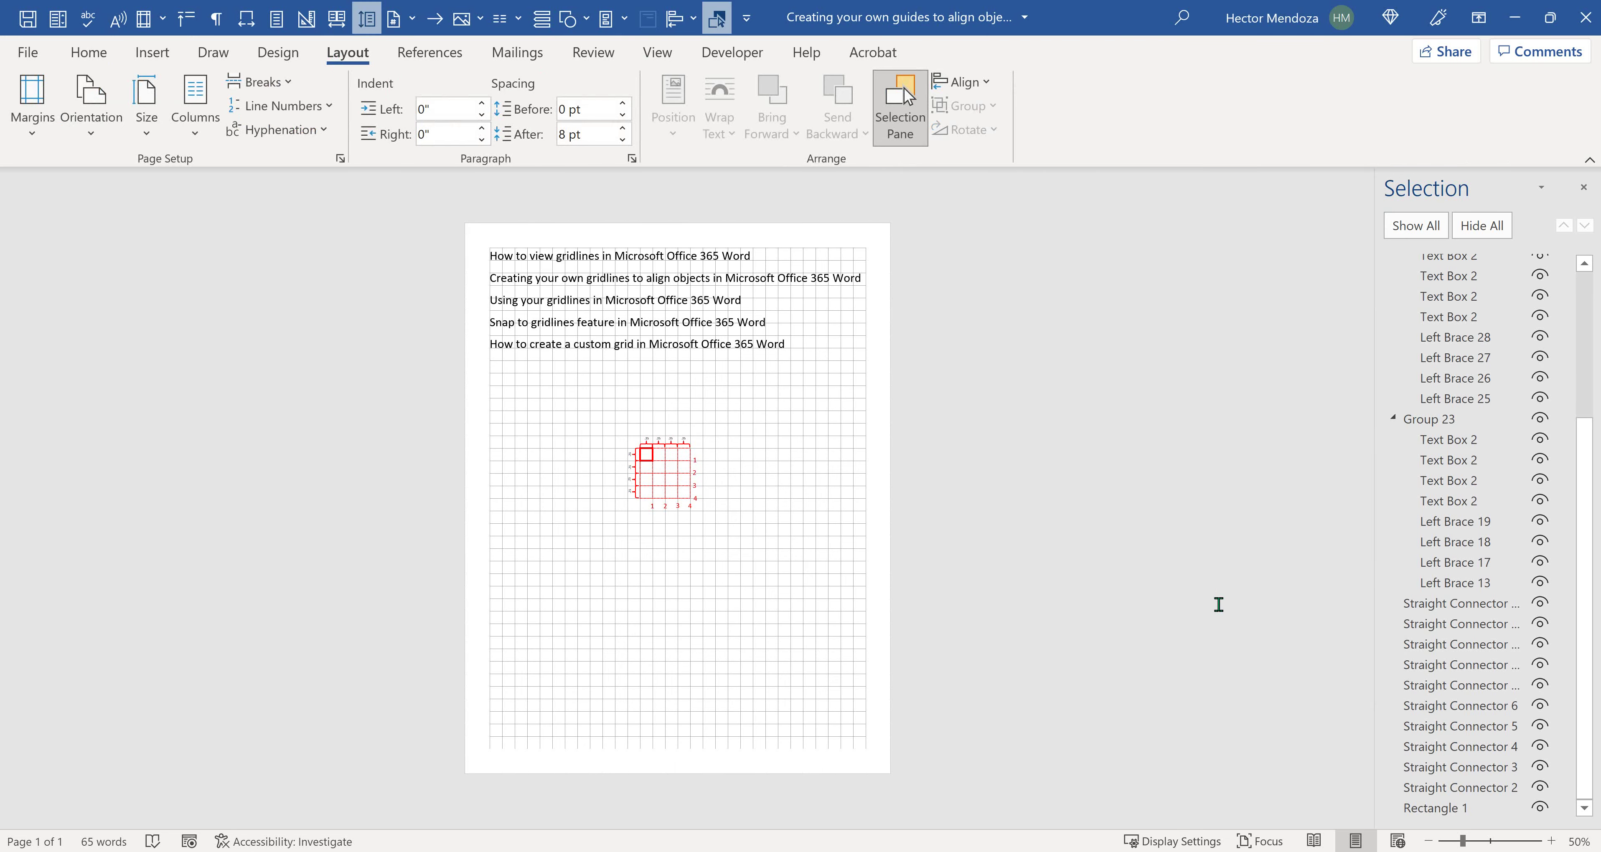
scroll(822, 414, up, 1)
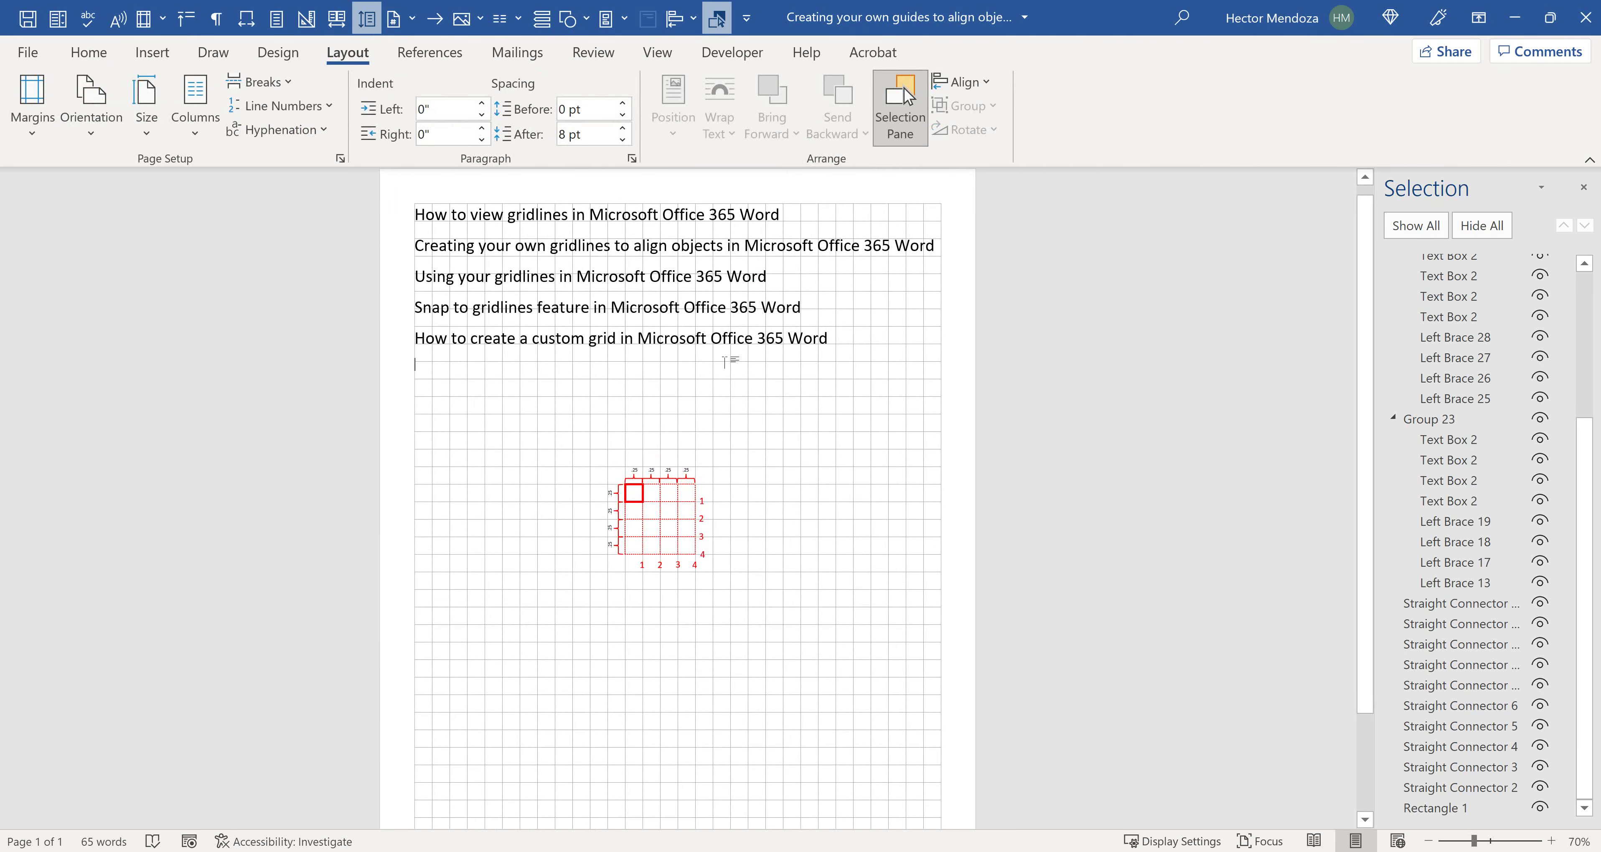
scroll(982, 450, down, 1)
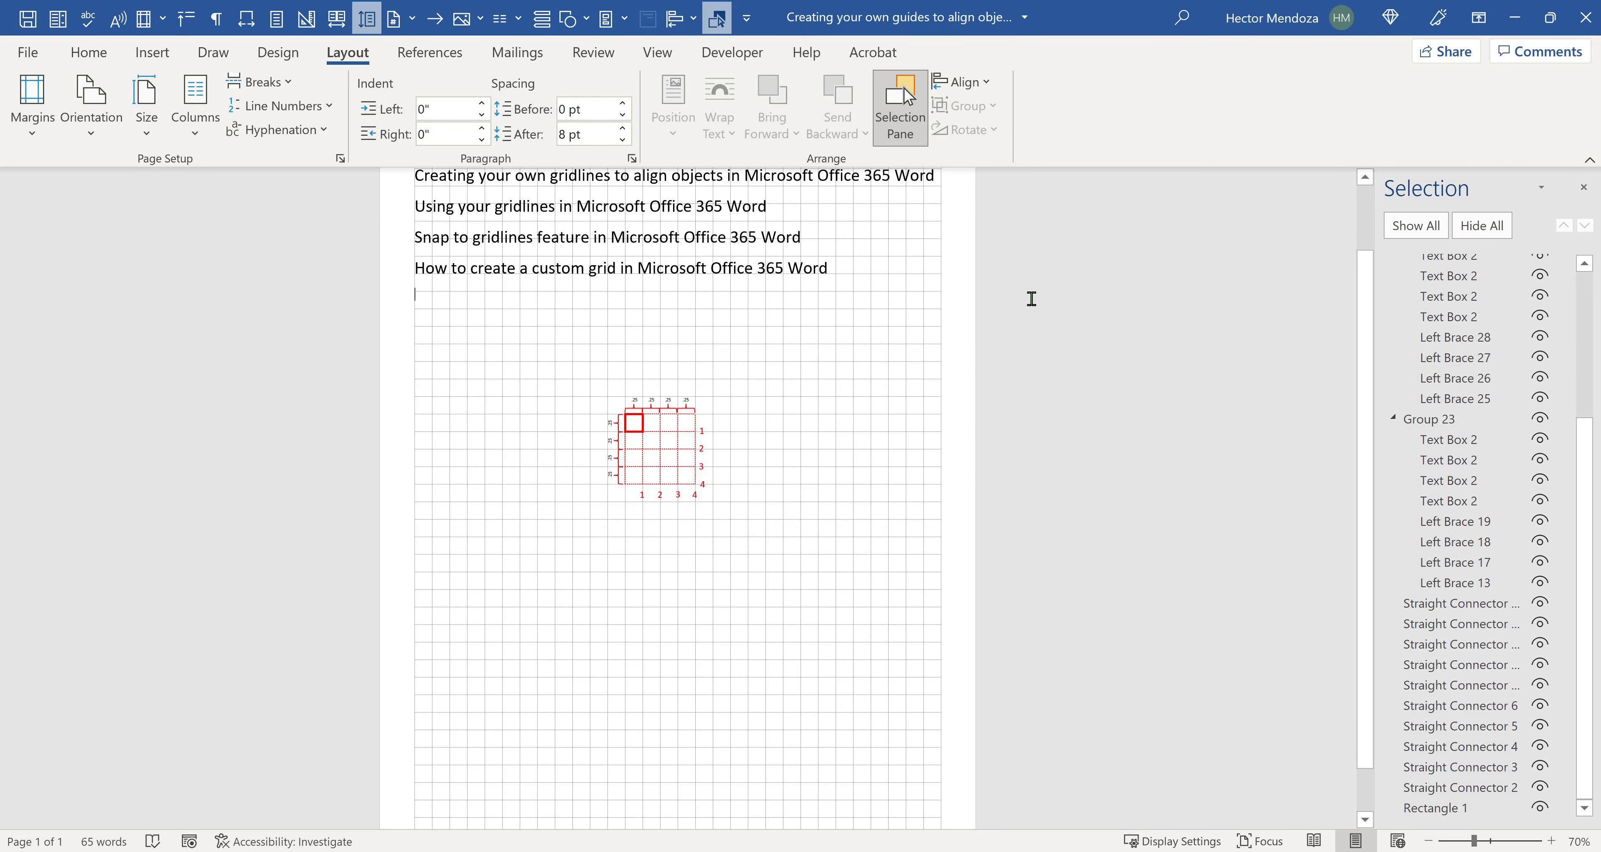
scroll(968, 418, up, 1)
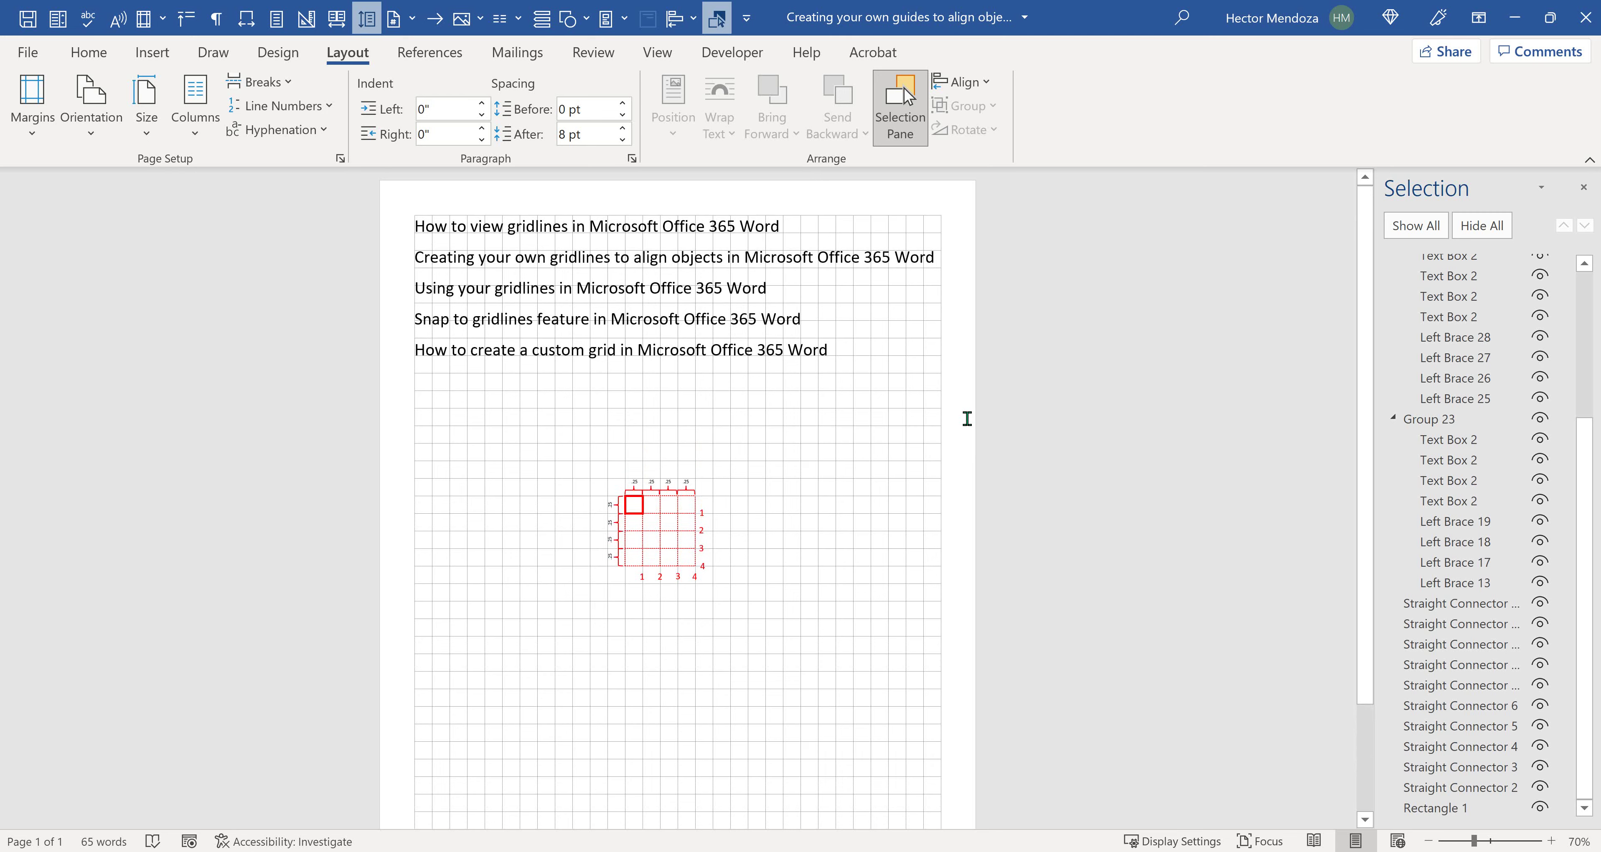
scroll(967, 419, down, 1)
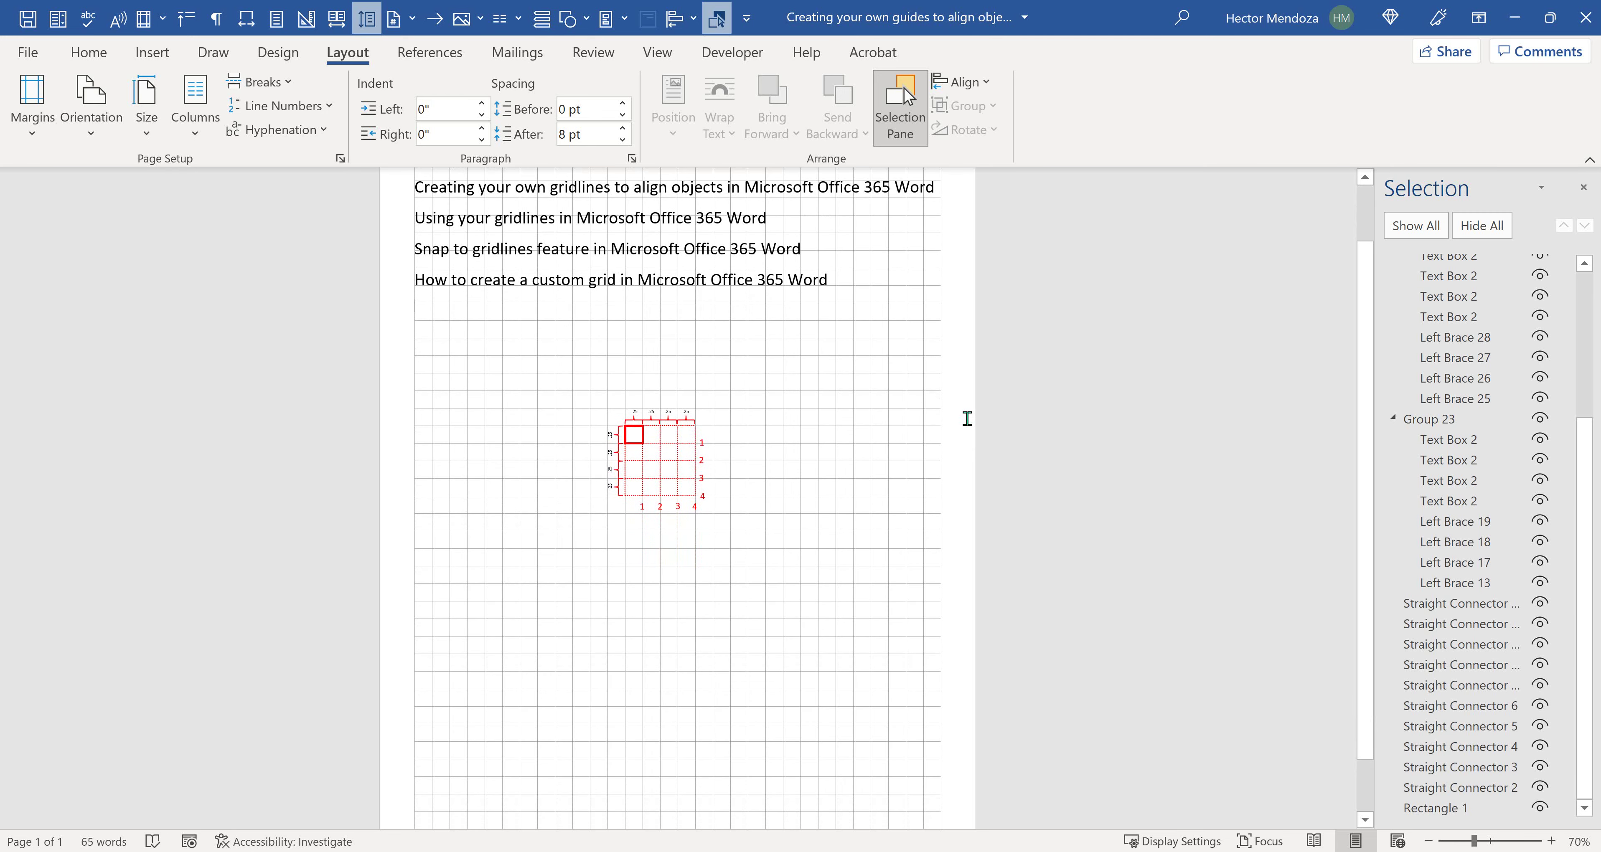
scroll(968, 419, up, 1)
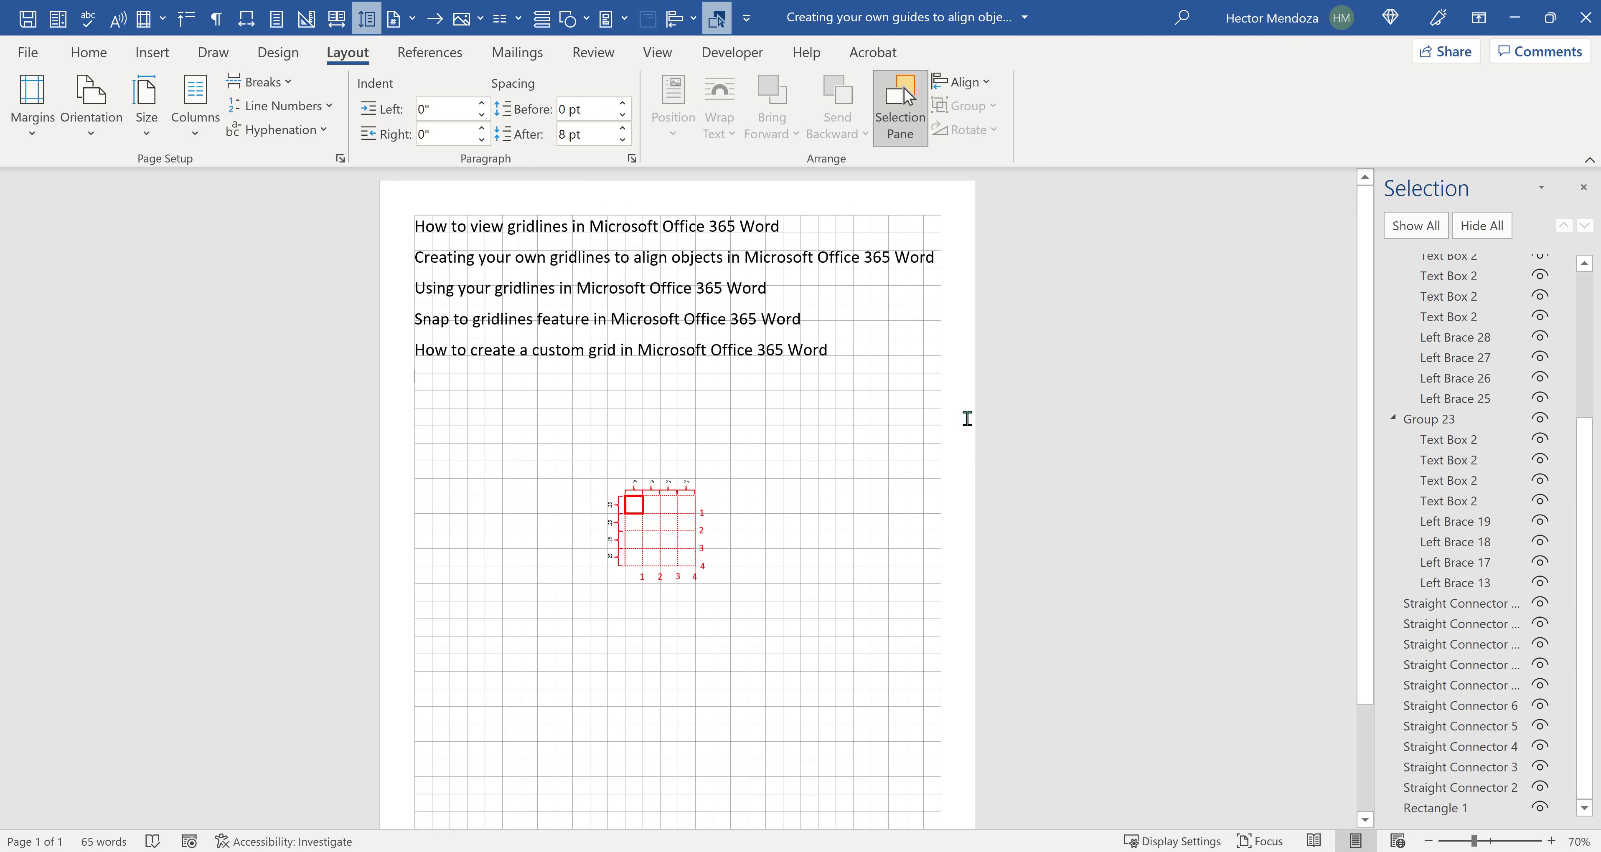
- Open the grid settings and turn on the display of alignment guides
click(988, 85)
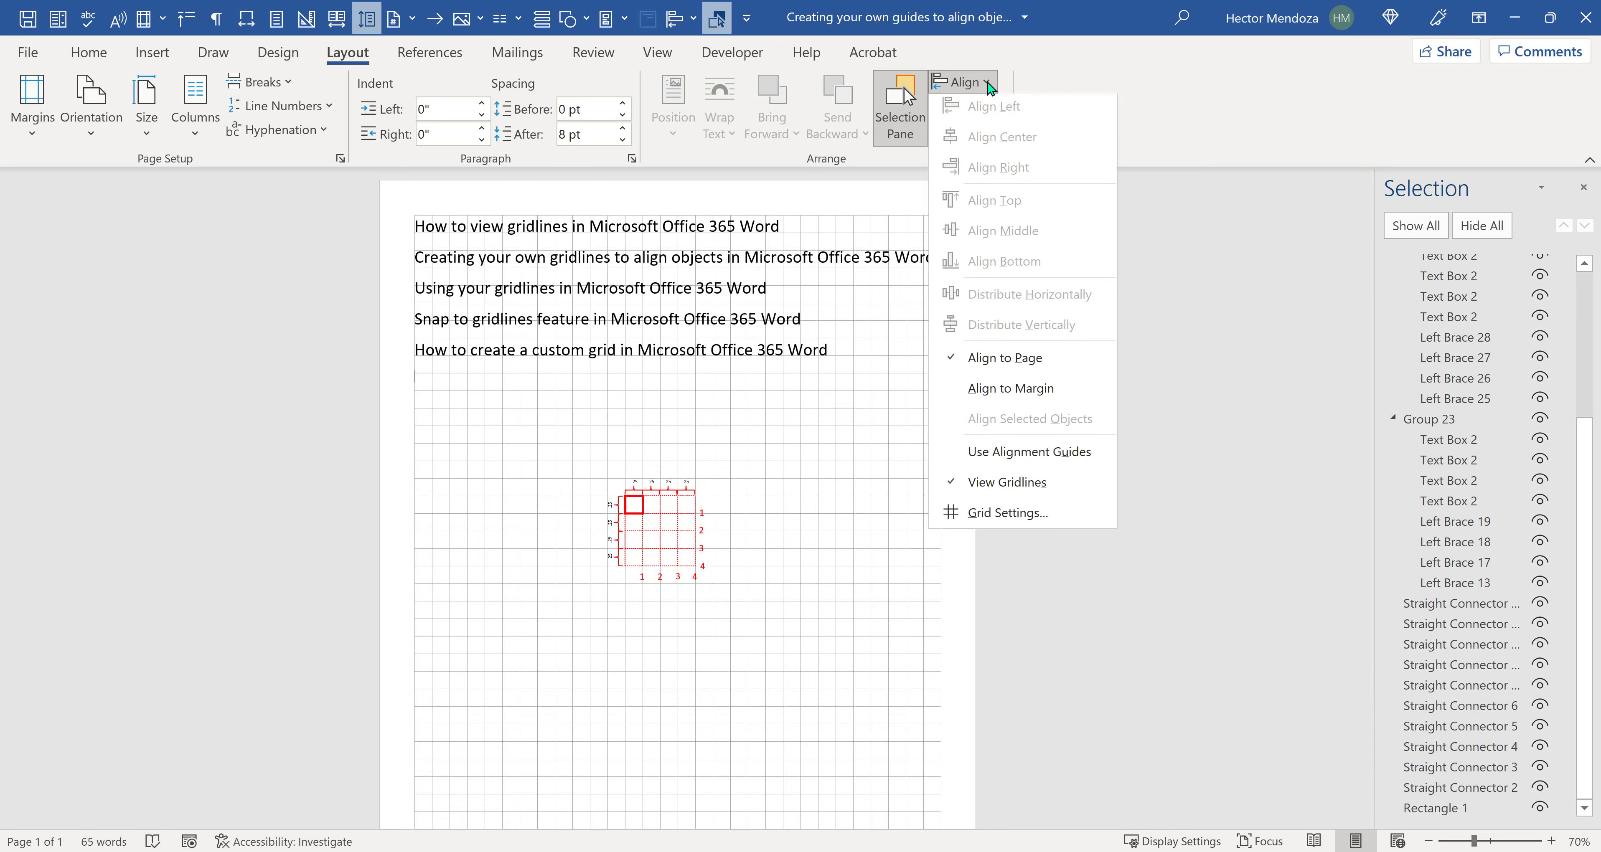
click(1007, 519)
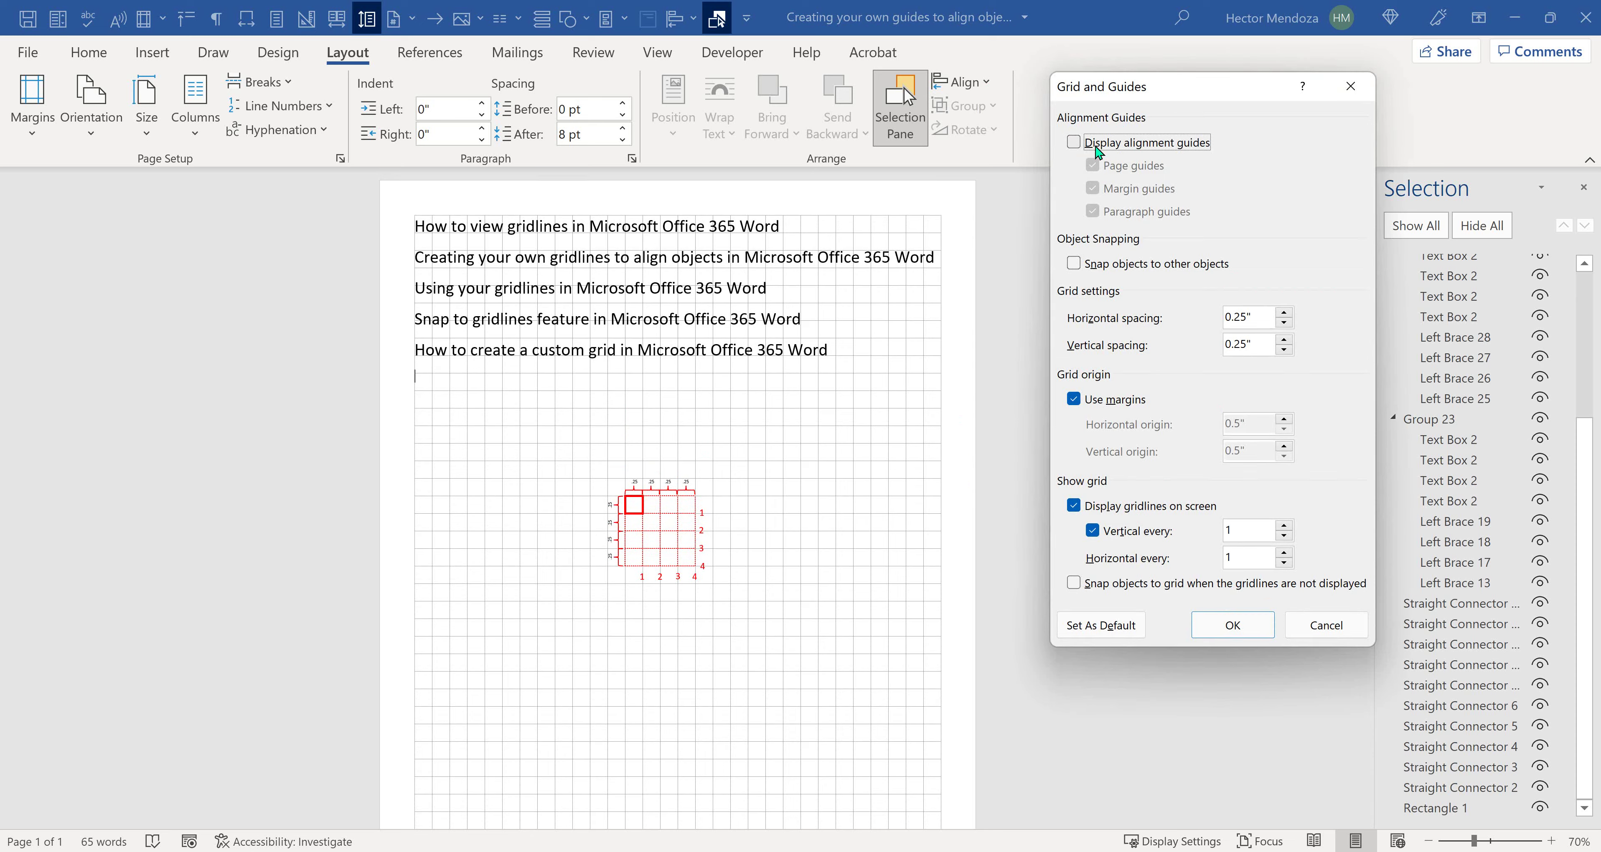
click(1075, 142)
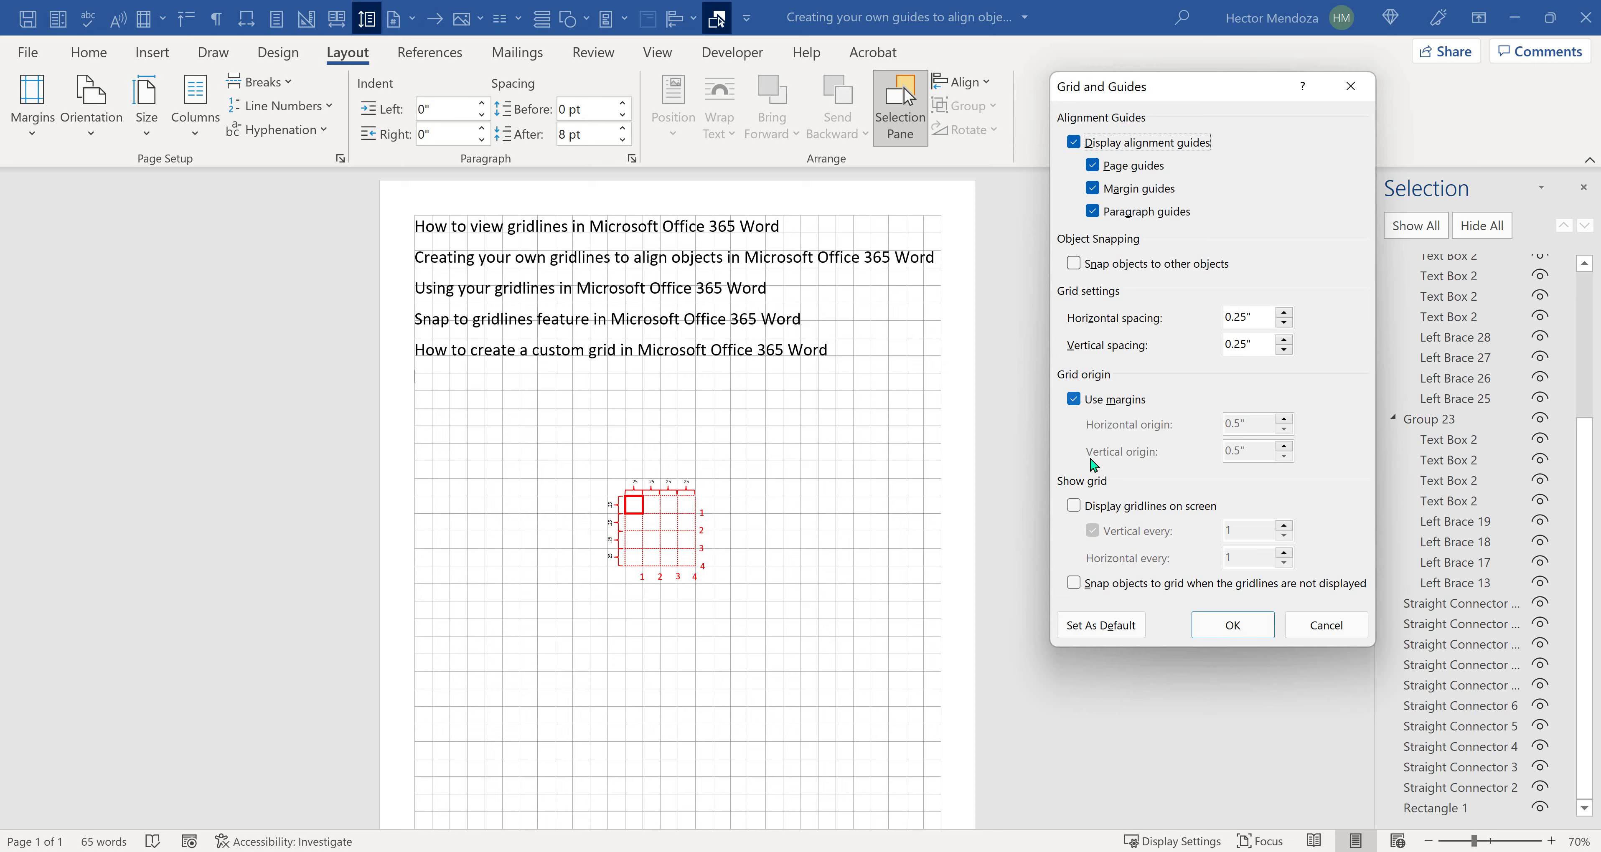
- Toggle the on-screen gridline display on and off several times in the grid settings, leaving it on
click(1074, 506)
click(1073, 506)
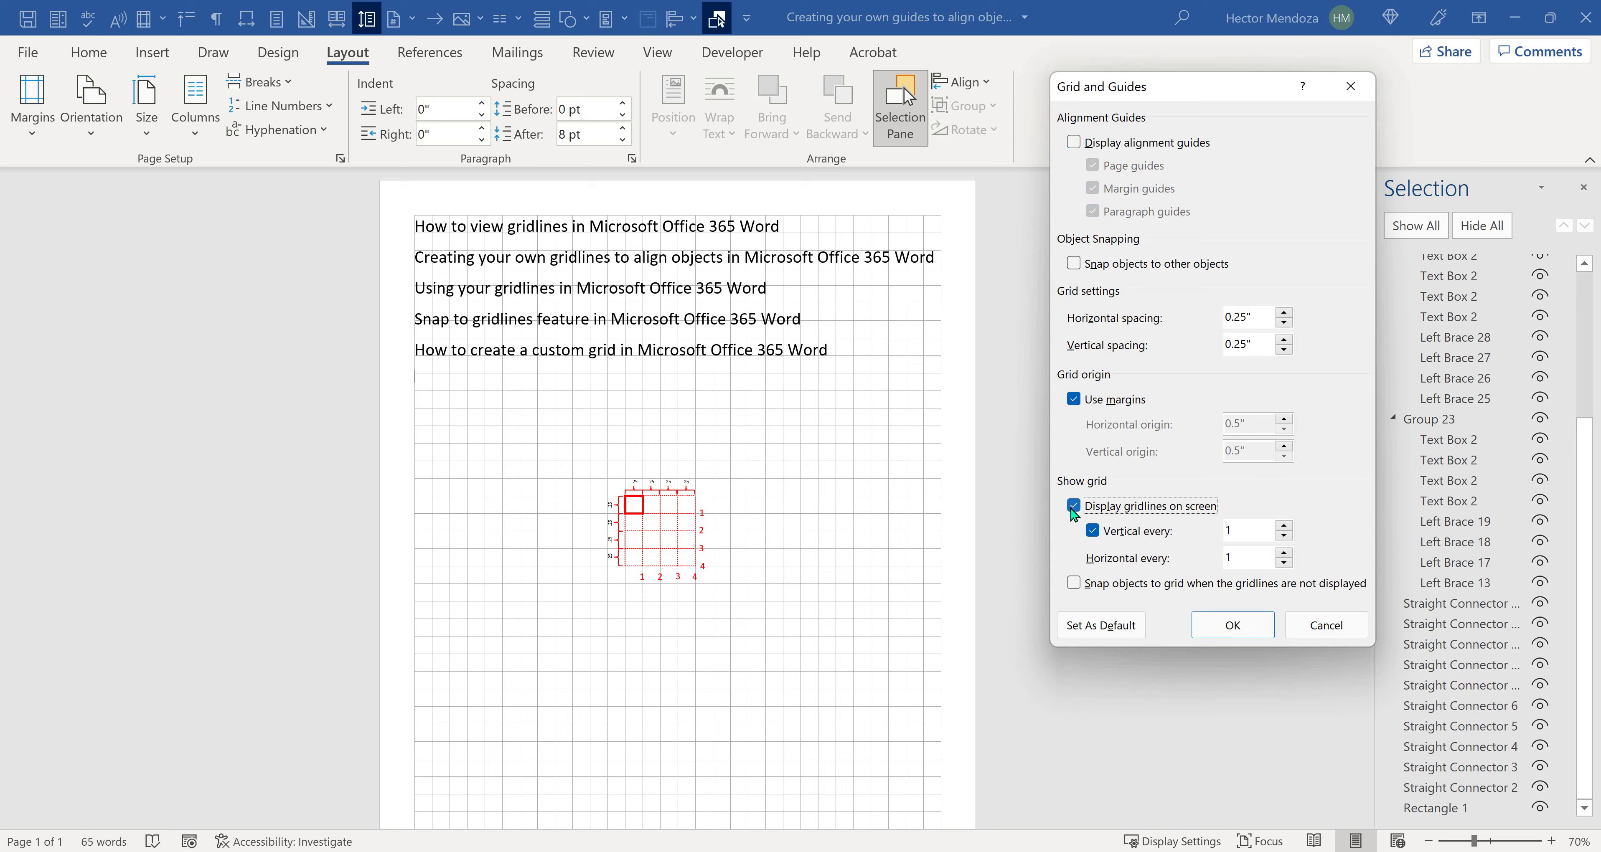
click(1073, 506)
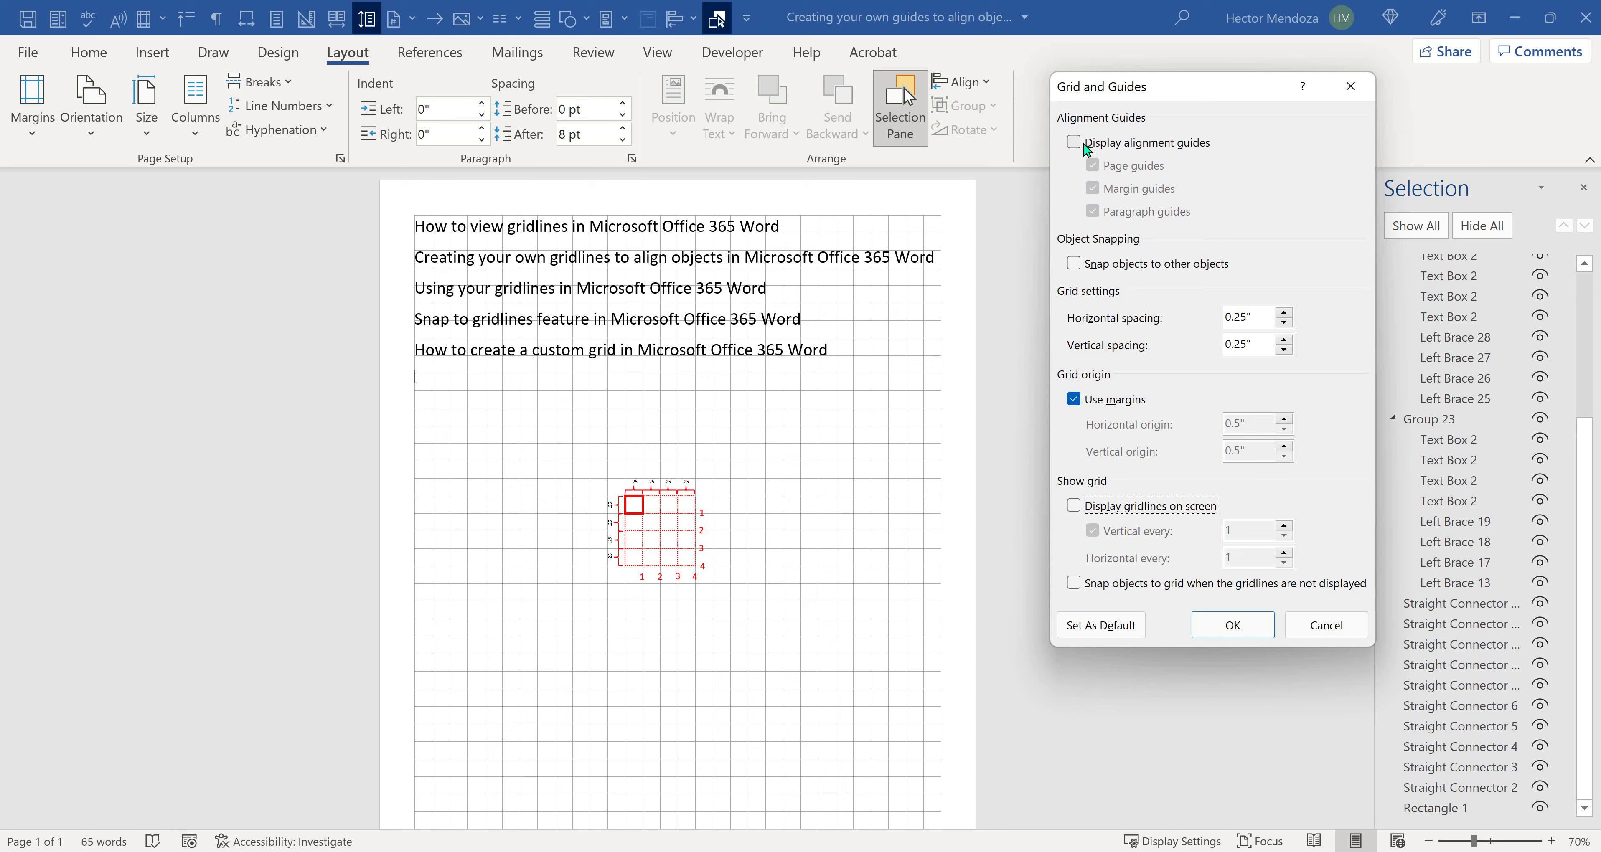
click(1073, 506)
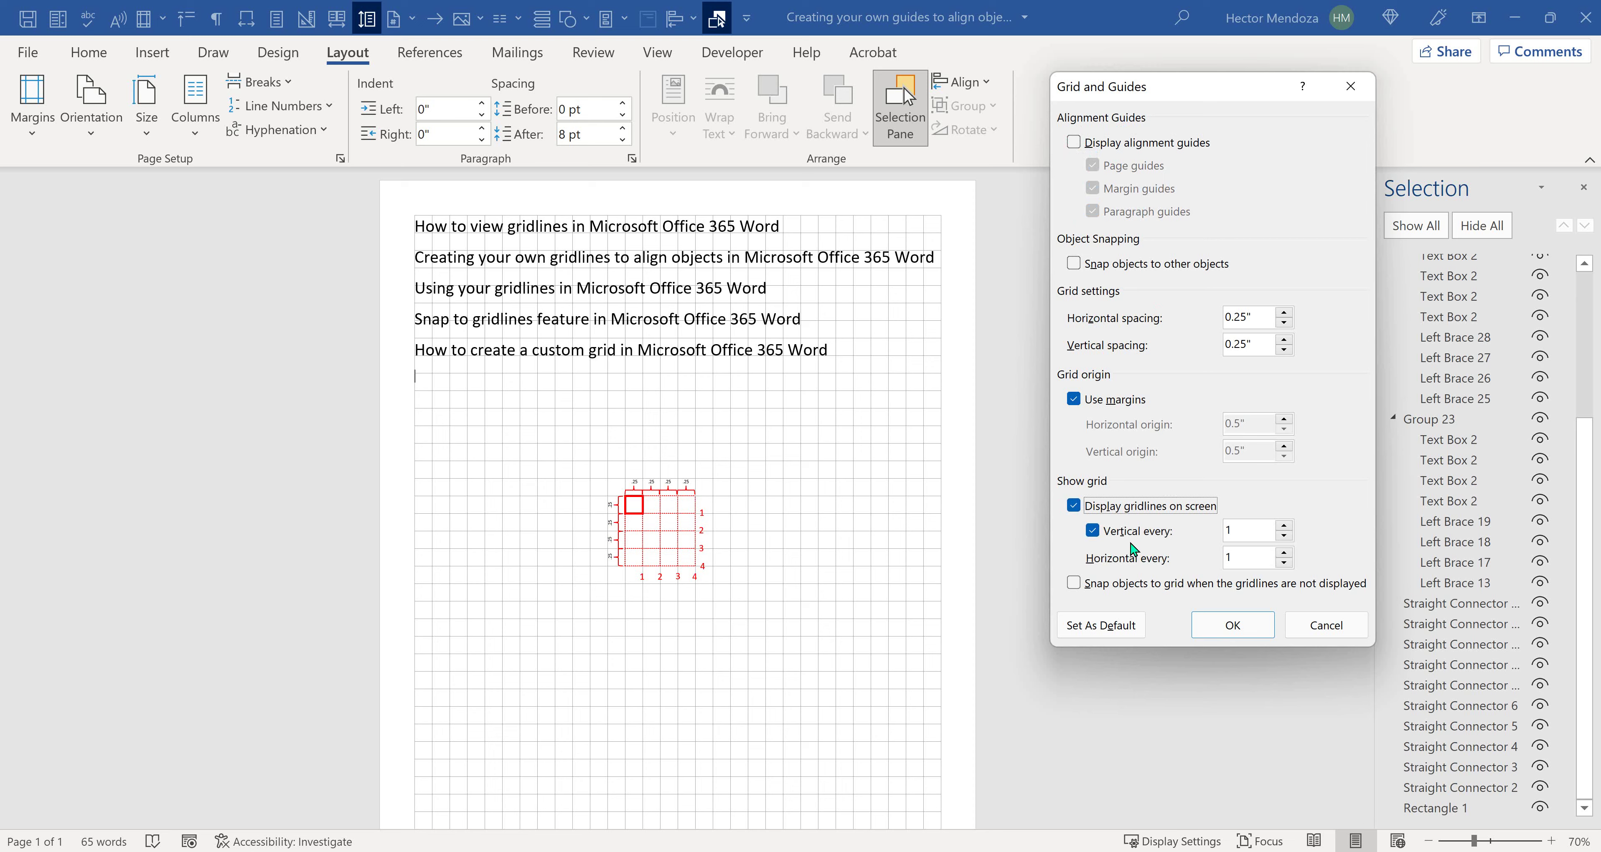
click(1074, 506)
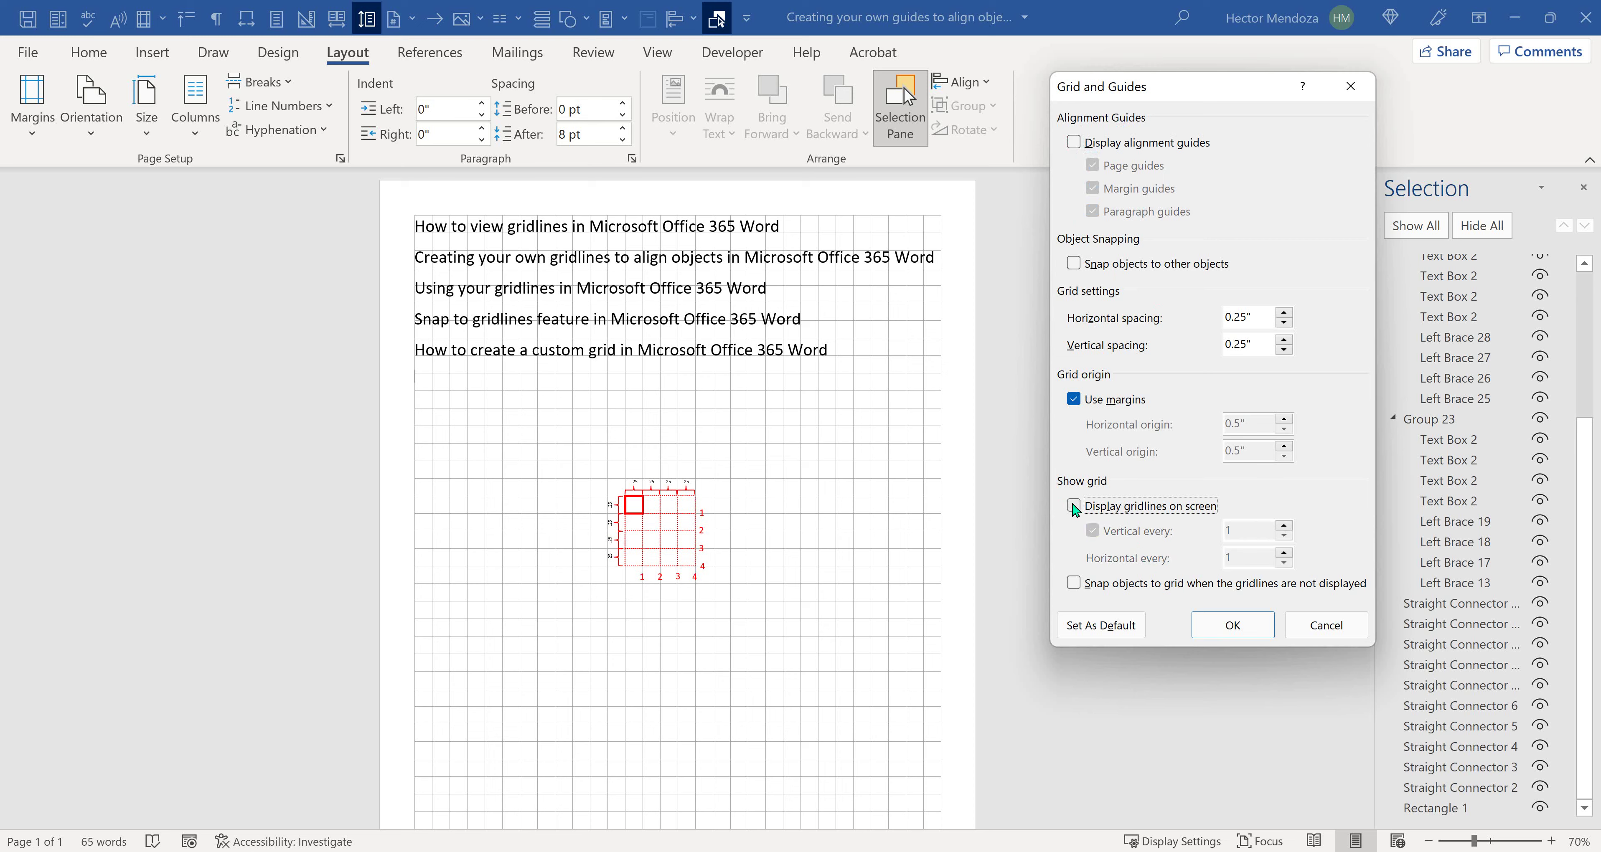
click(1073, 506)
click(1074, 506)
click(1075, 507)
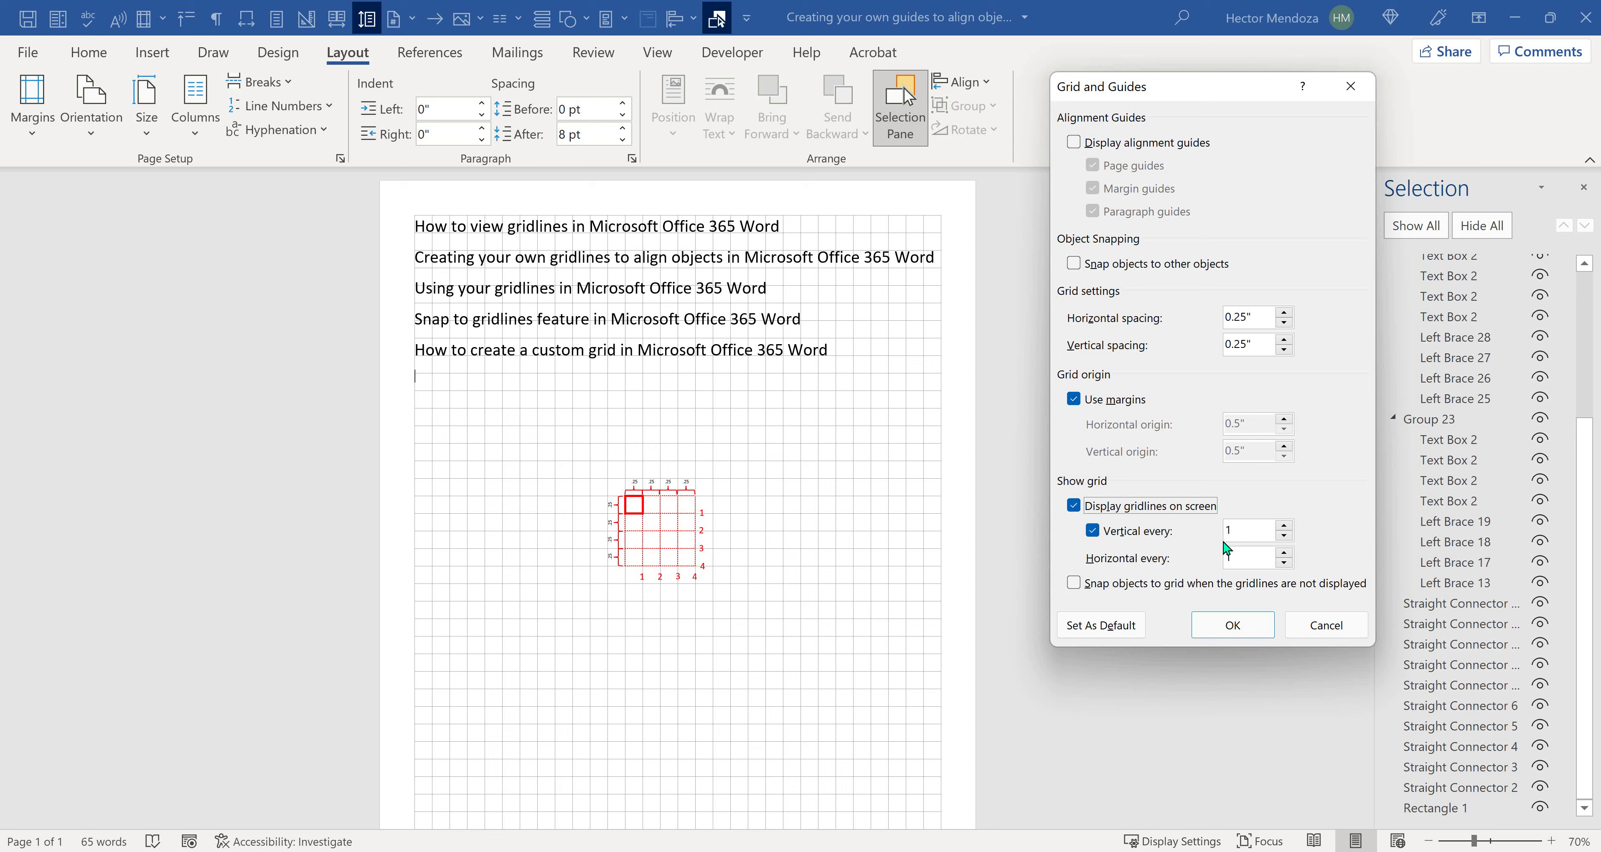
- Toggle the alignment guides in the grid settings, then switch back to displaying gridlines on screen
click(1075, 143)
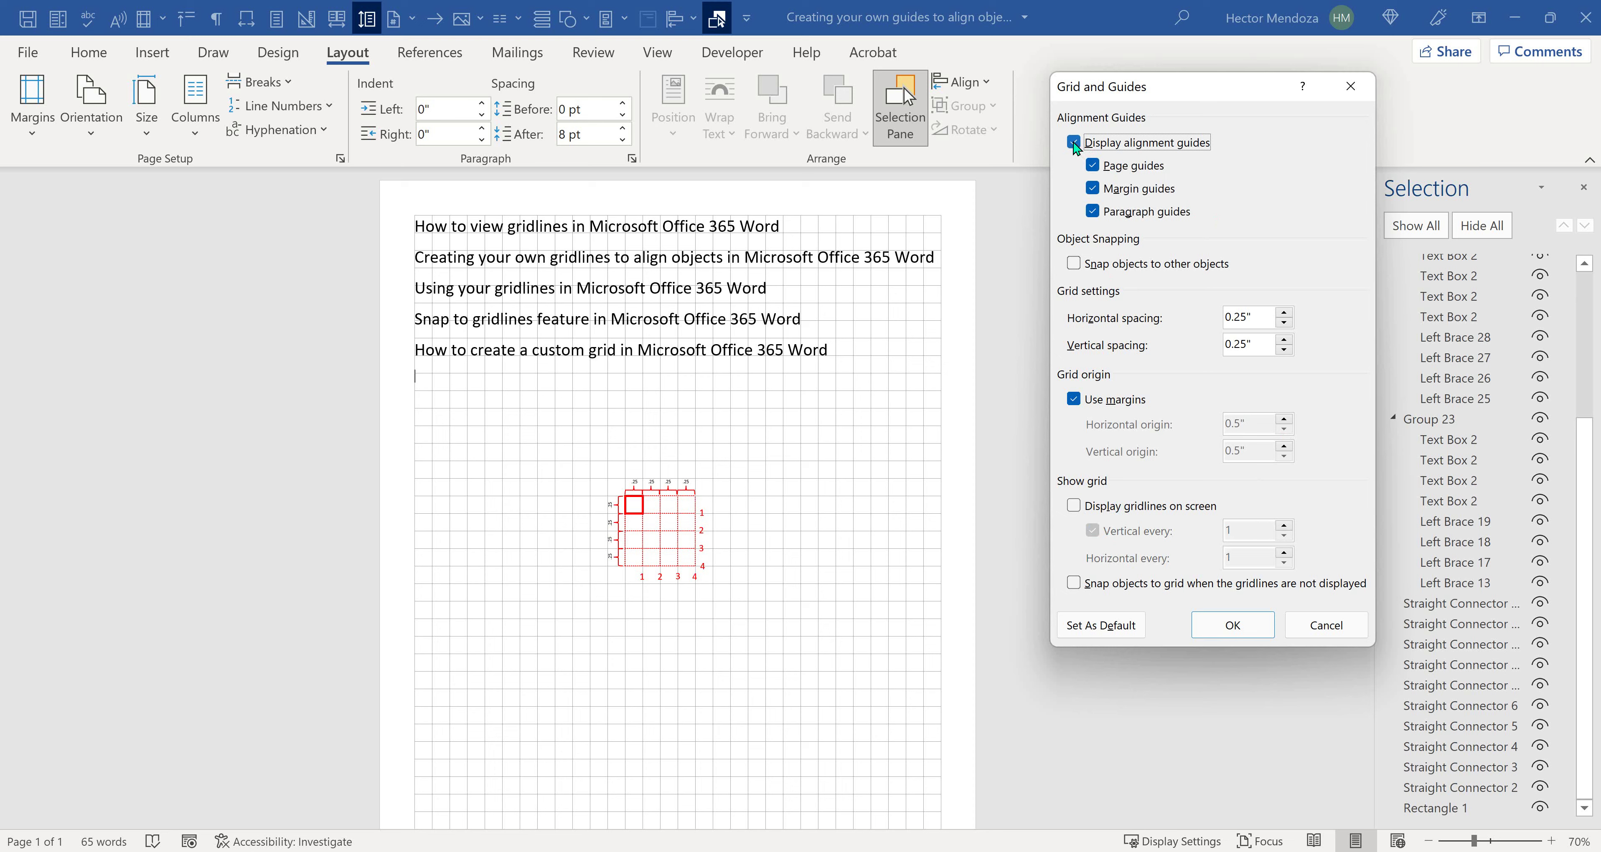
click(1074, 144)
click(1075, 144)
click(1073, 507)
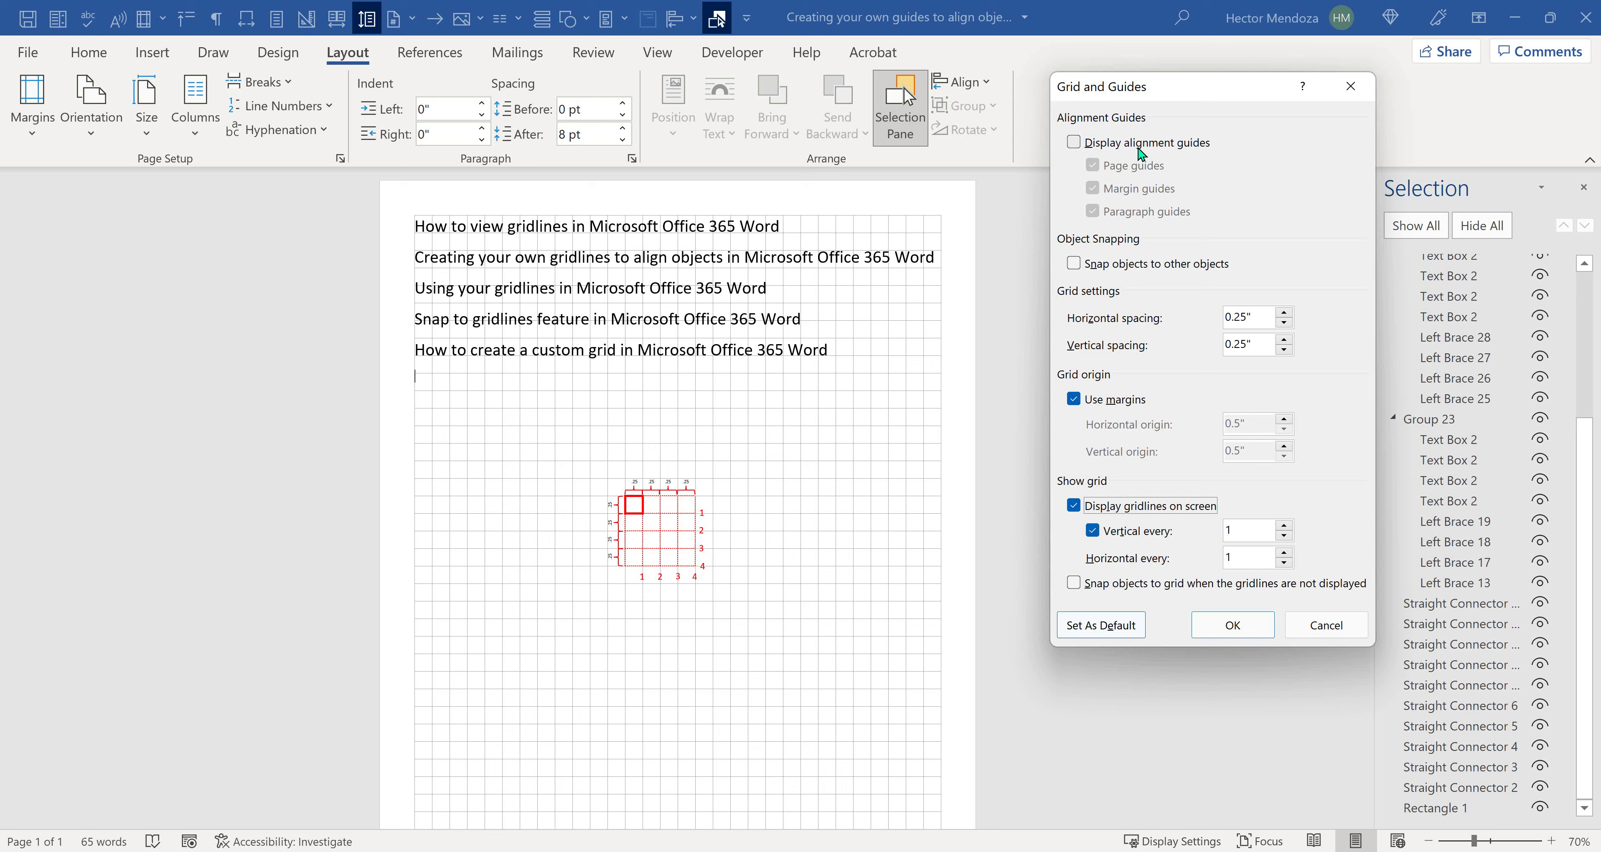
- Turn off both the alignment guides and the on-screen gridlines, apply the grid settings, and check the gridline view option
click(1075, 144)
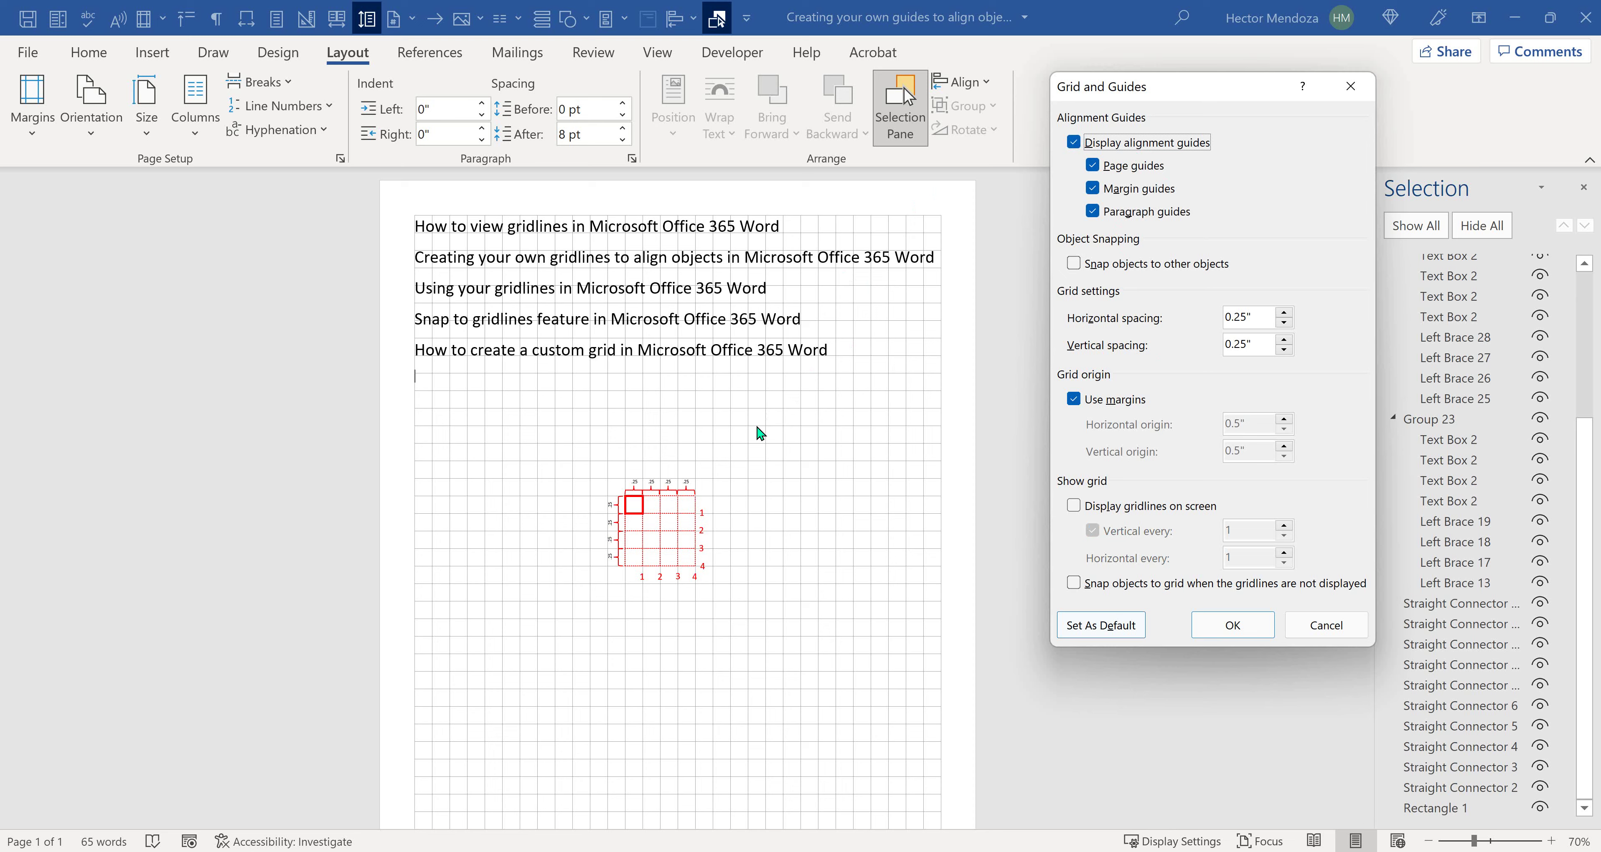
click(1075, 142)
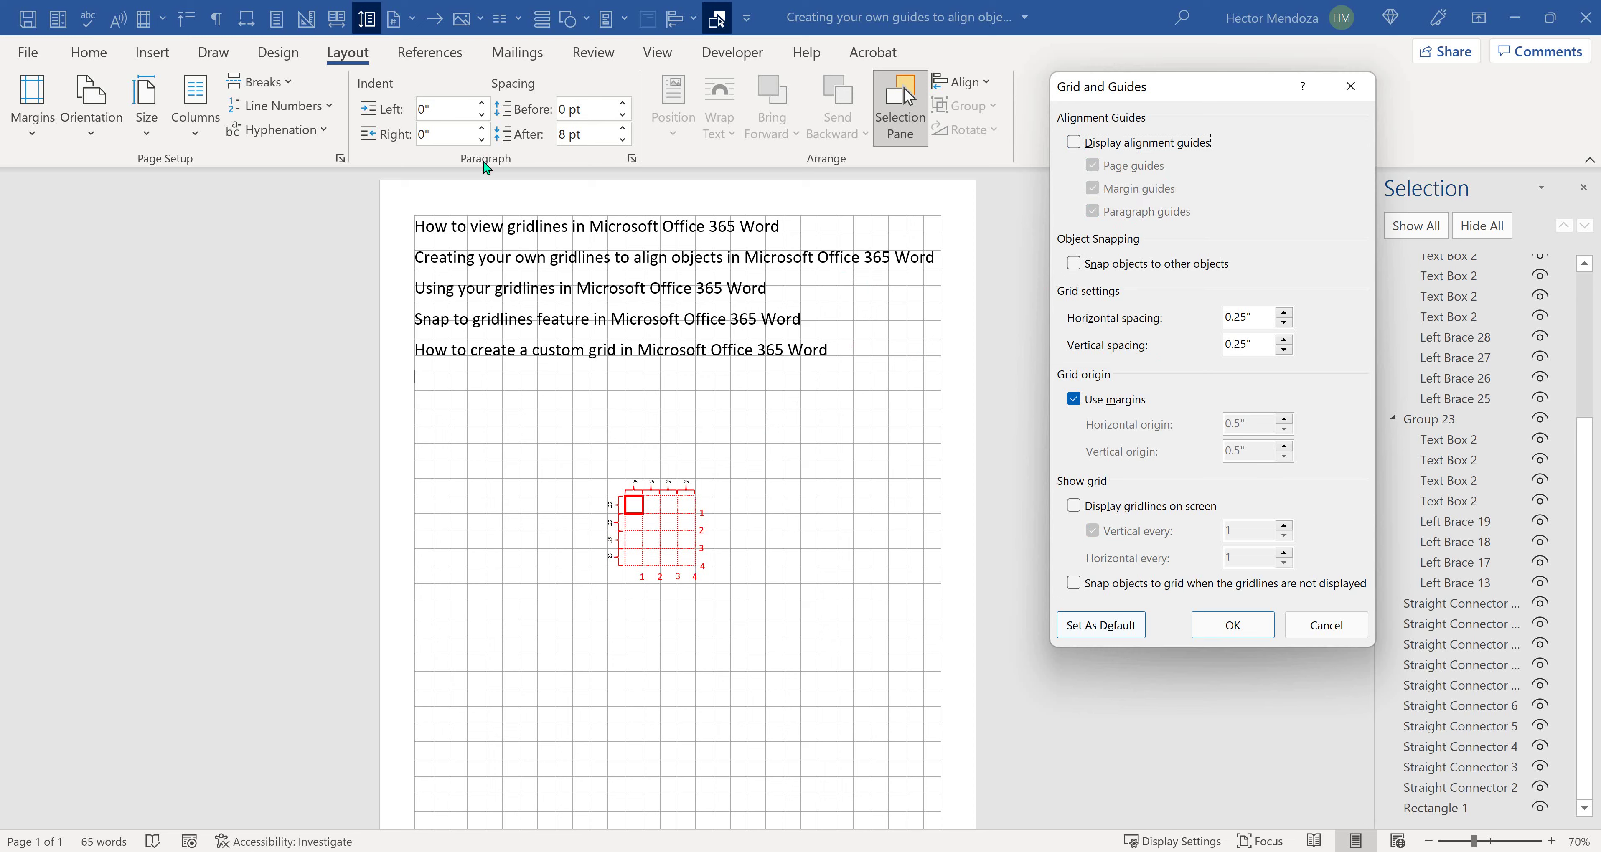
click(666, 61)
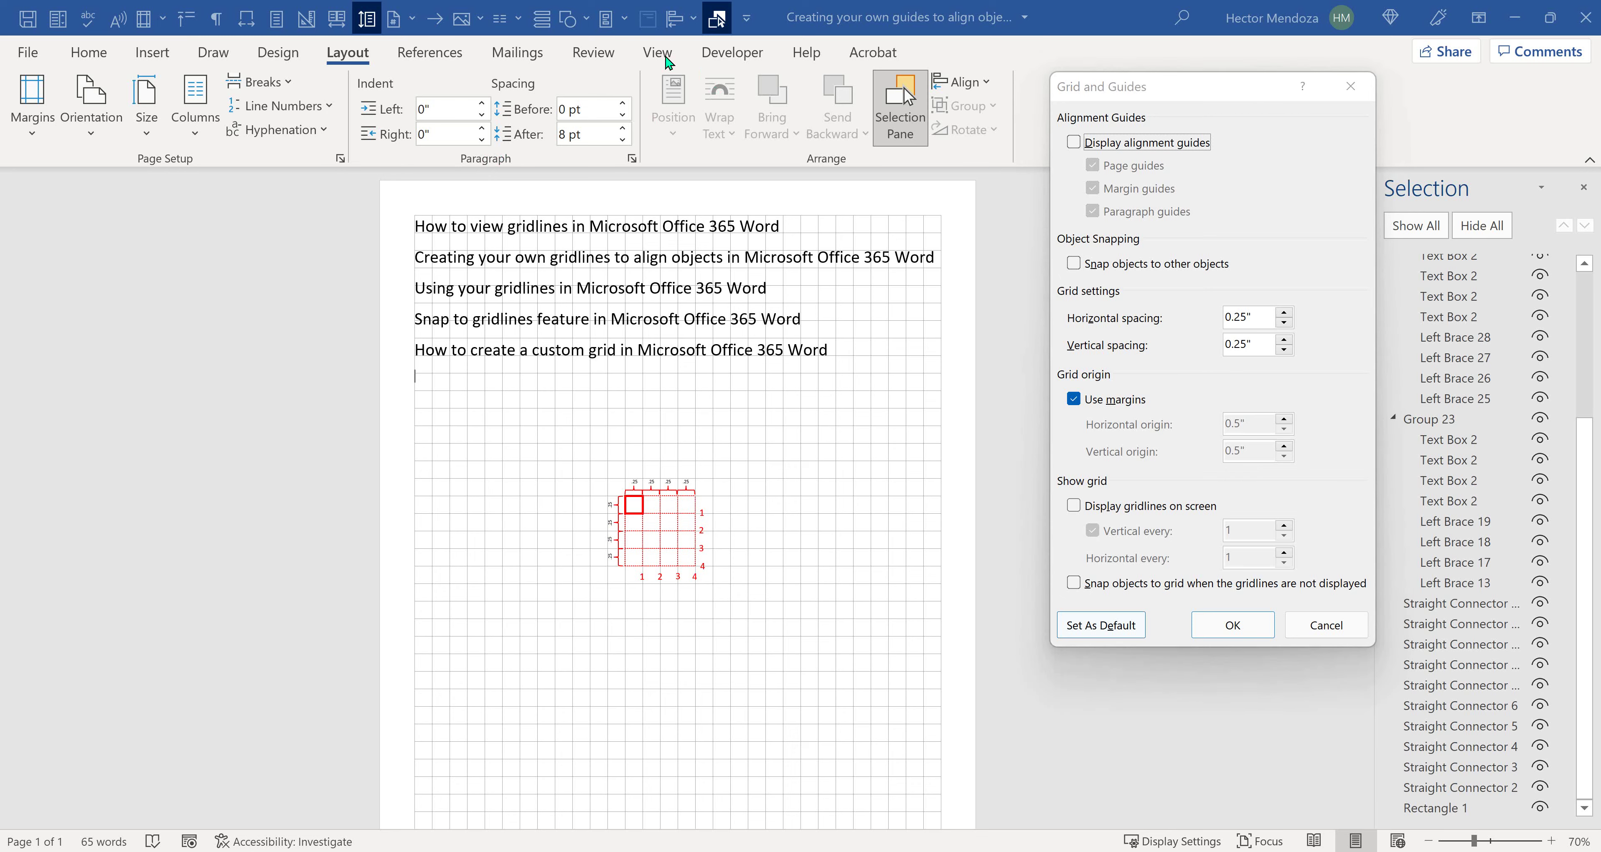
click(1233, 625)
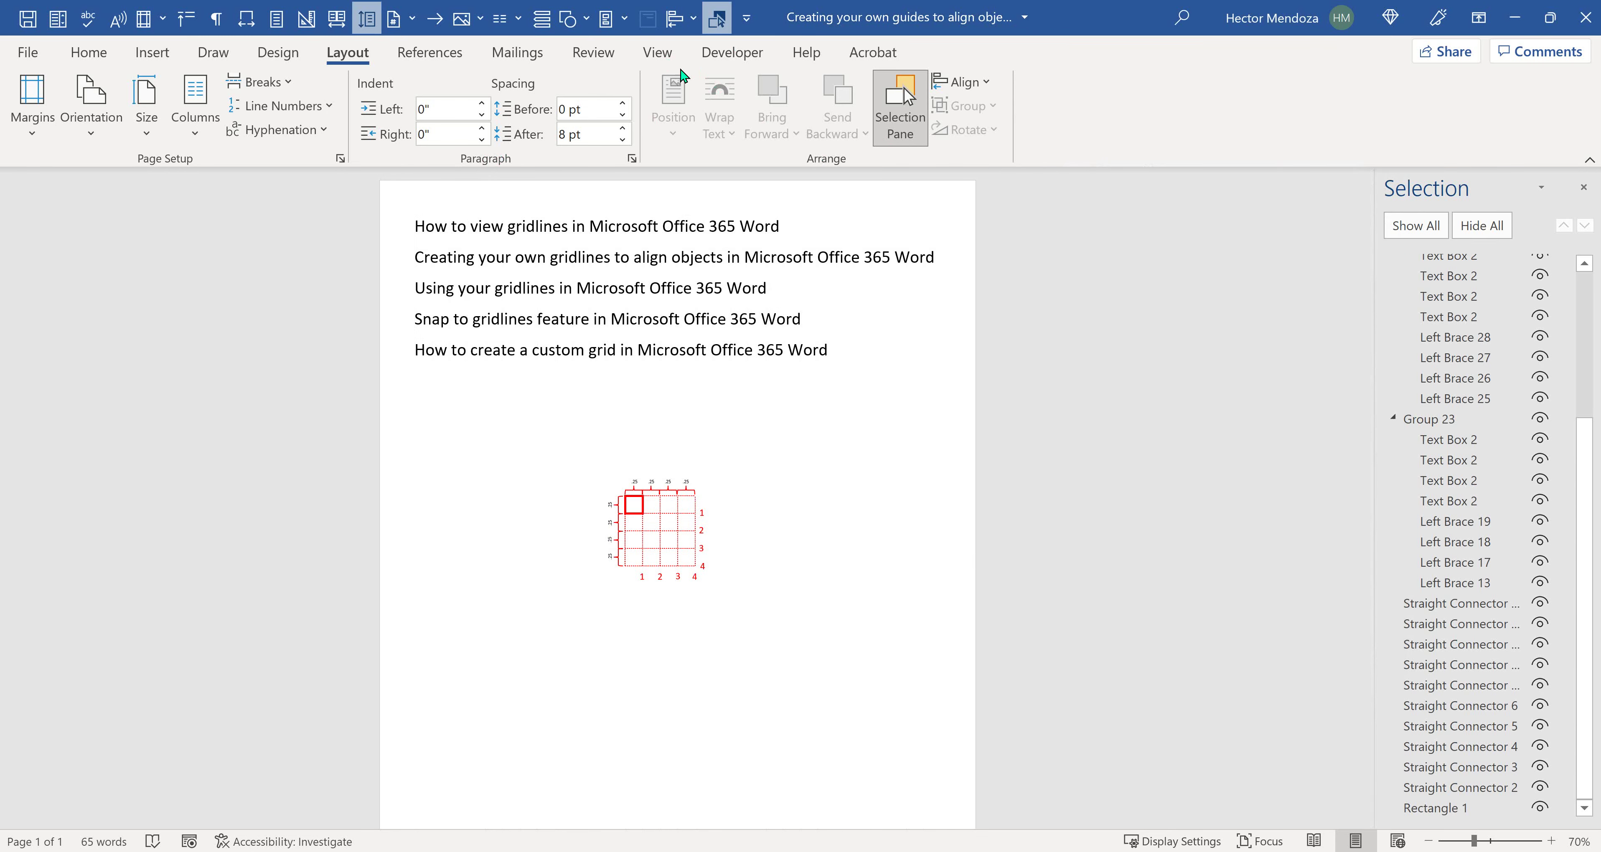
click(663, 62)
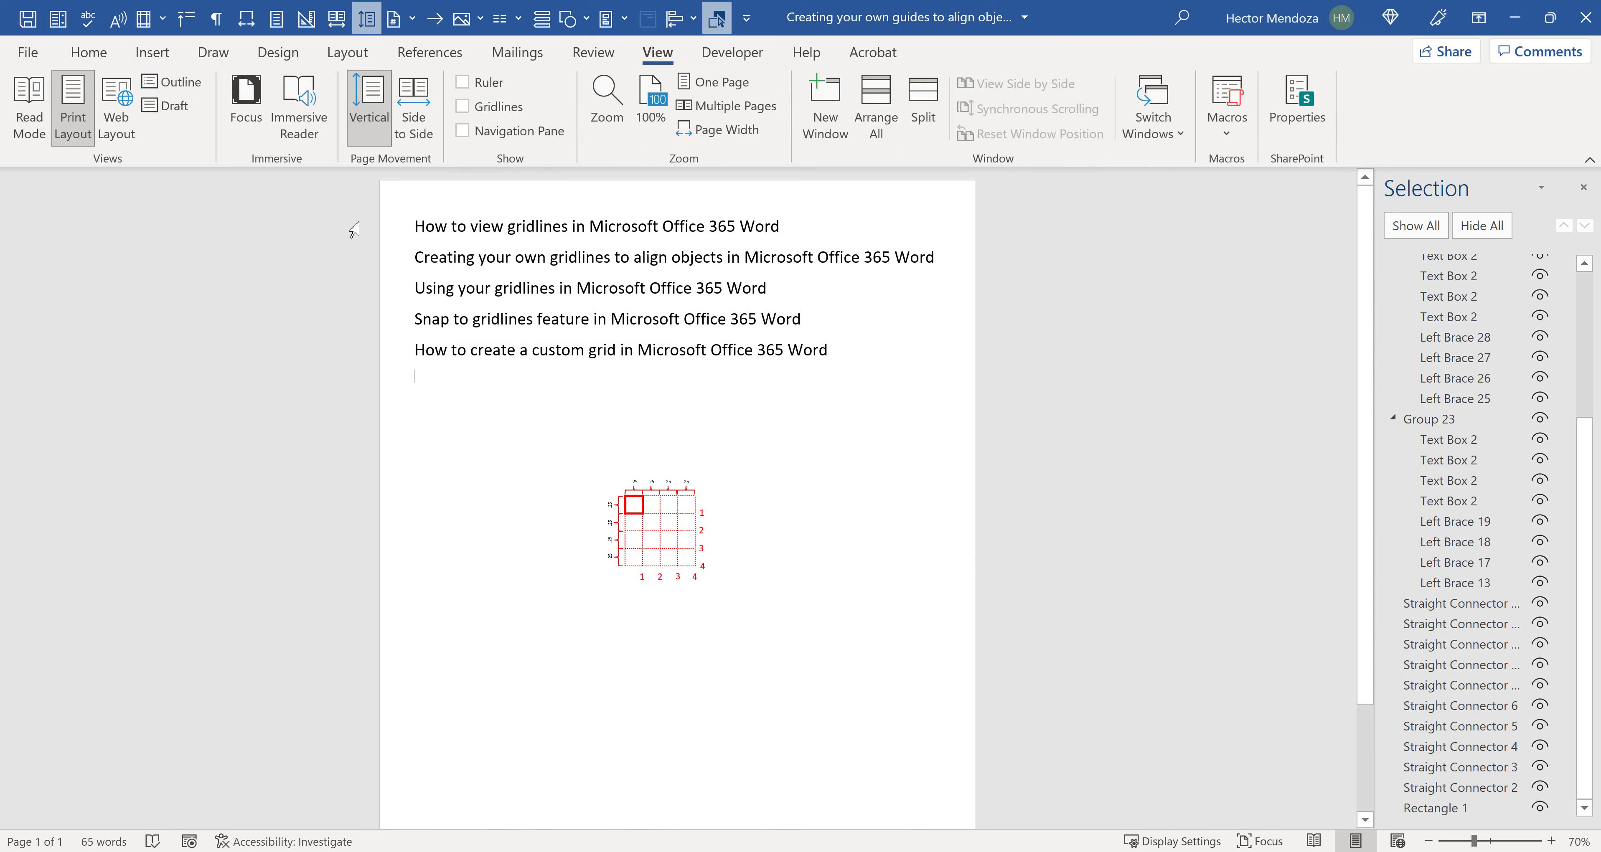
- Draw a rectangle about 1.55" high and 2.05" wide over the text lines in the upper part of the page
click(152, 52)
click(259, 105)
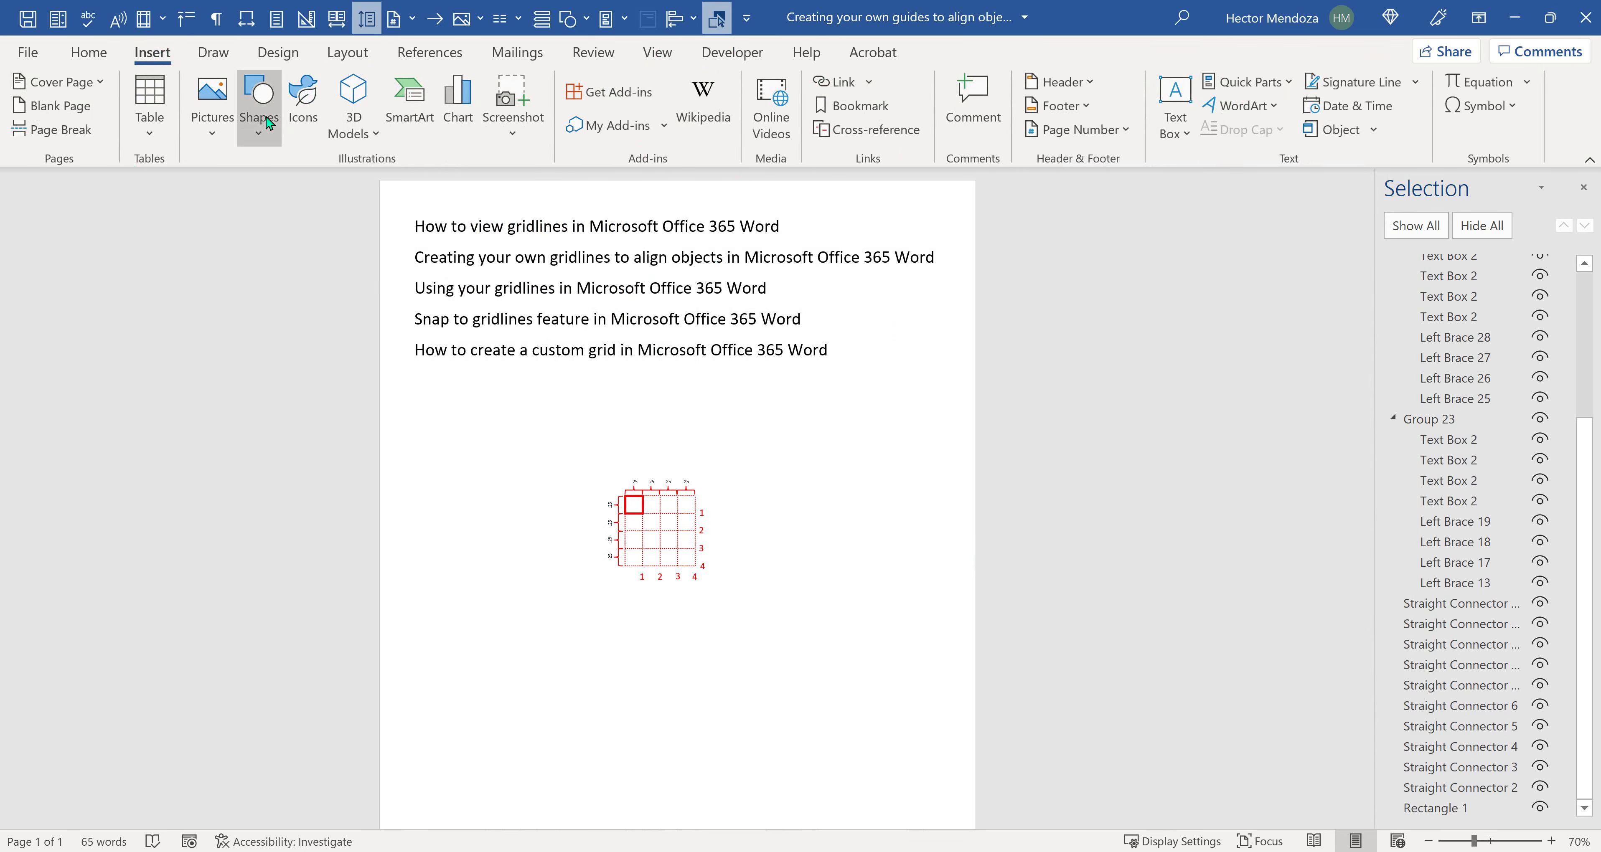
click(311, 189)
drag(536, 323, 680, 433)
- Move the new rectangle freehand over the first four text lines, close to the page's top-left margin corner
mouse_move(614, 314)
mouse_down()
mouse_move(572, 238)
mouse_move(580, 247)
mouse_move(534, 211)
mouse_move(524, 227)
mouse_move(523, 211)
mouse_up()
mouse_move(523, 215)
mouse_down()
mouse_move(496, 218)
mouse_move(520, 221)
mouse_up()
click(547, 248)
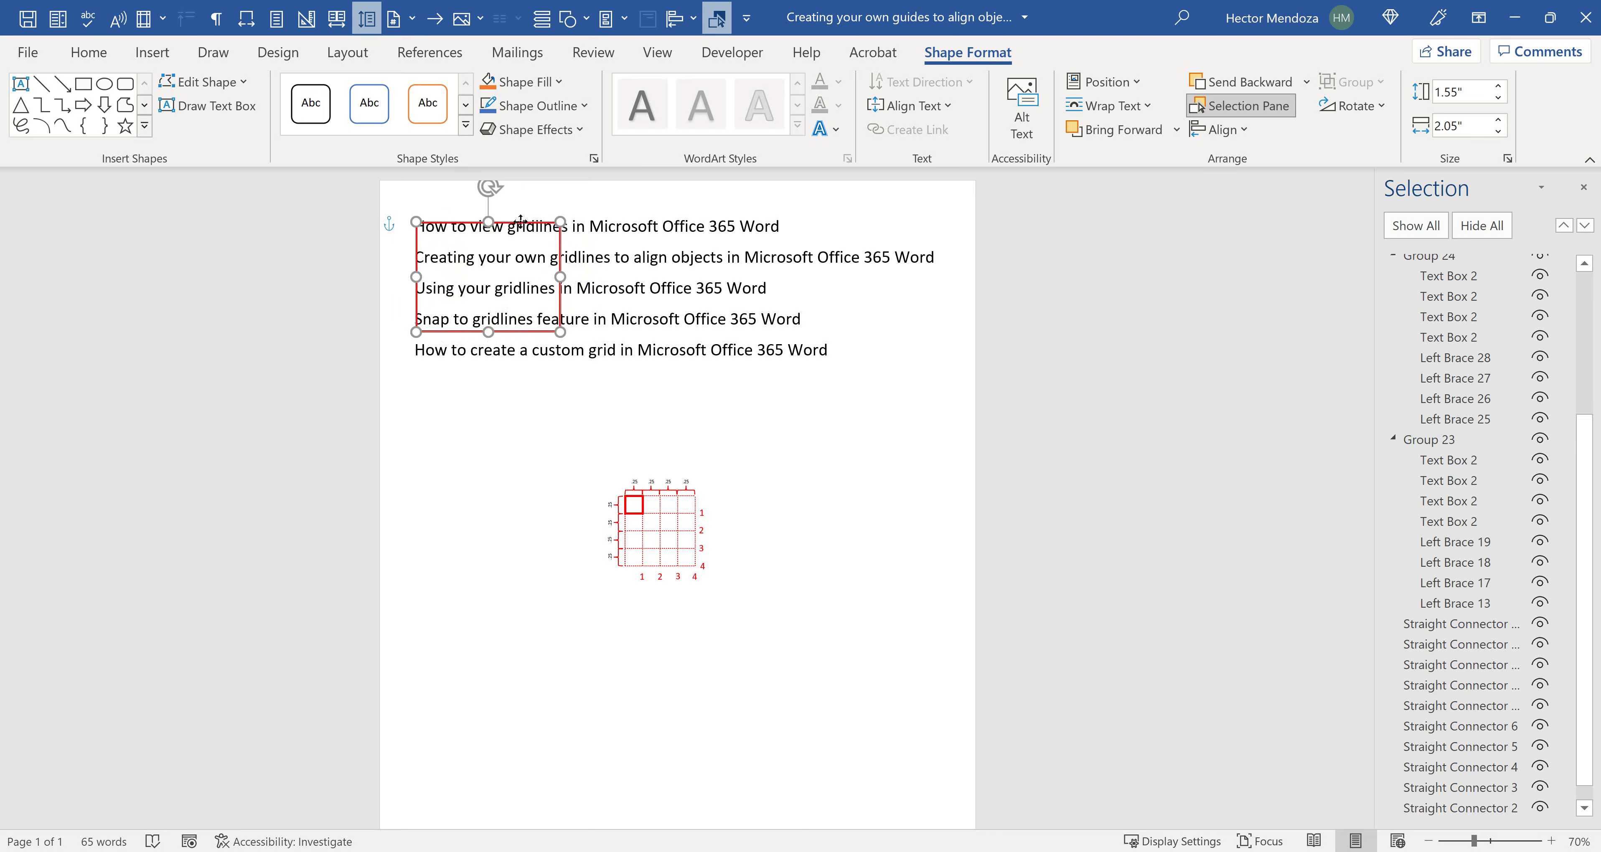
- With the large rectangle selected, enable alignment guides in the grid settings with page, margin and paragraph guides, and apply them
ctrl+scroll(406, 245, up, 6)
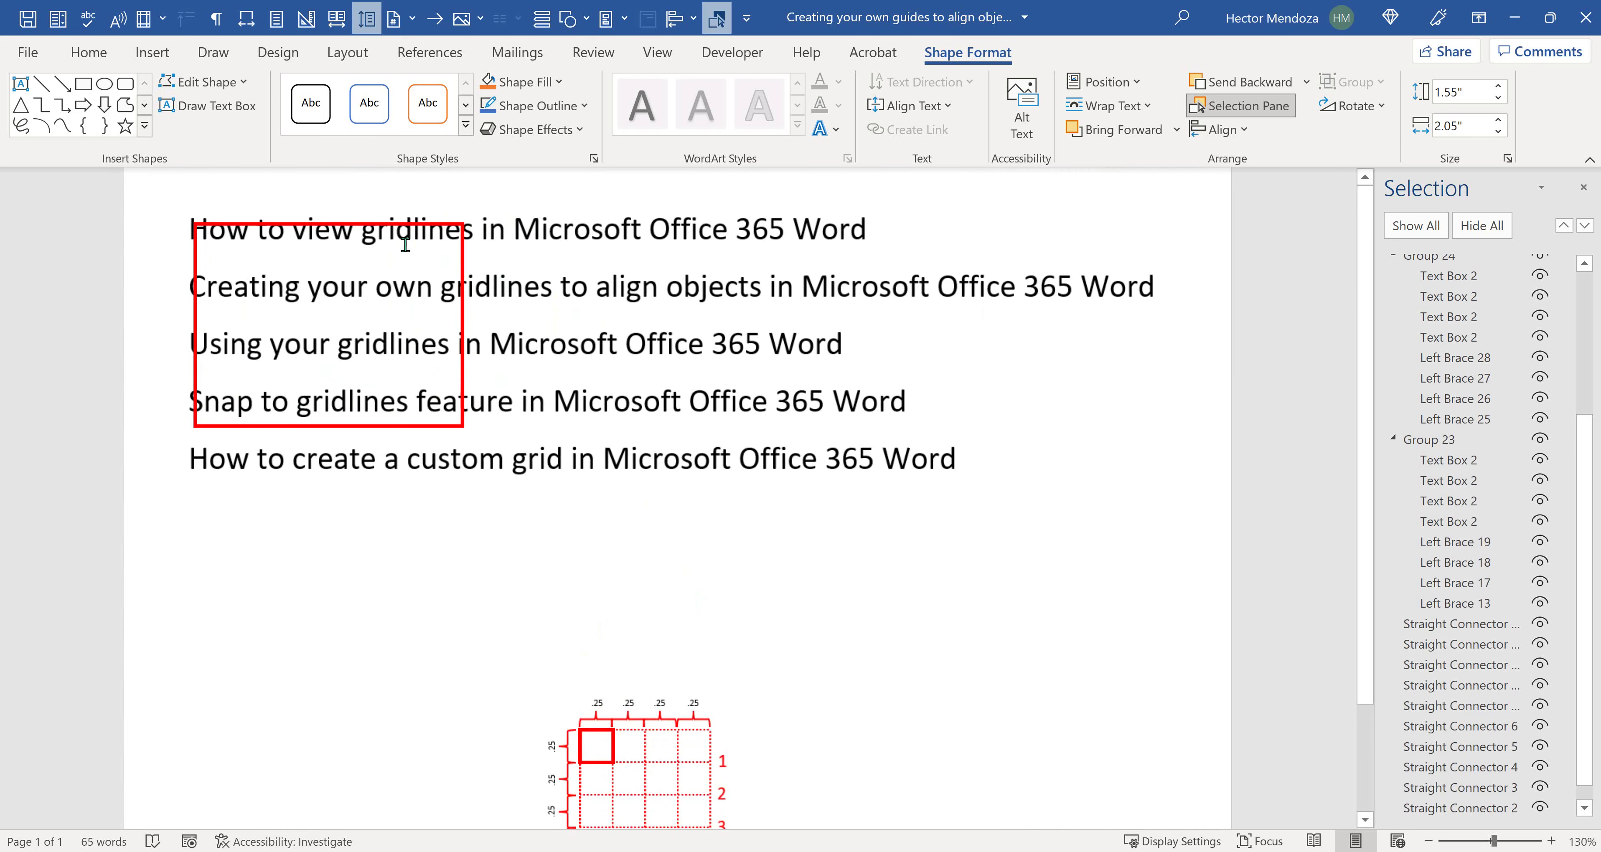
click(366, 226)
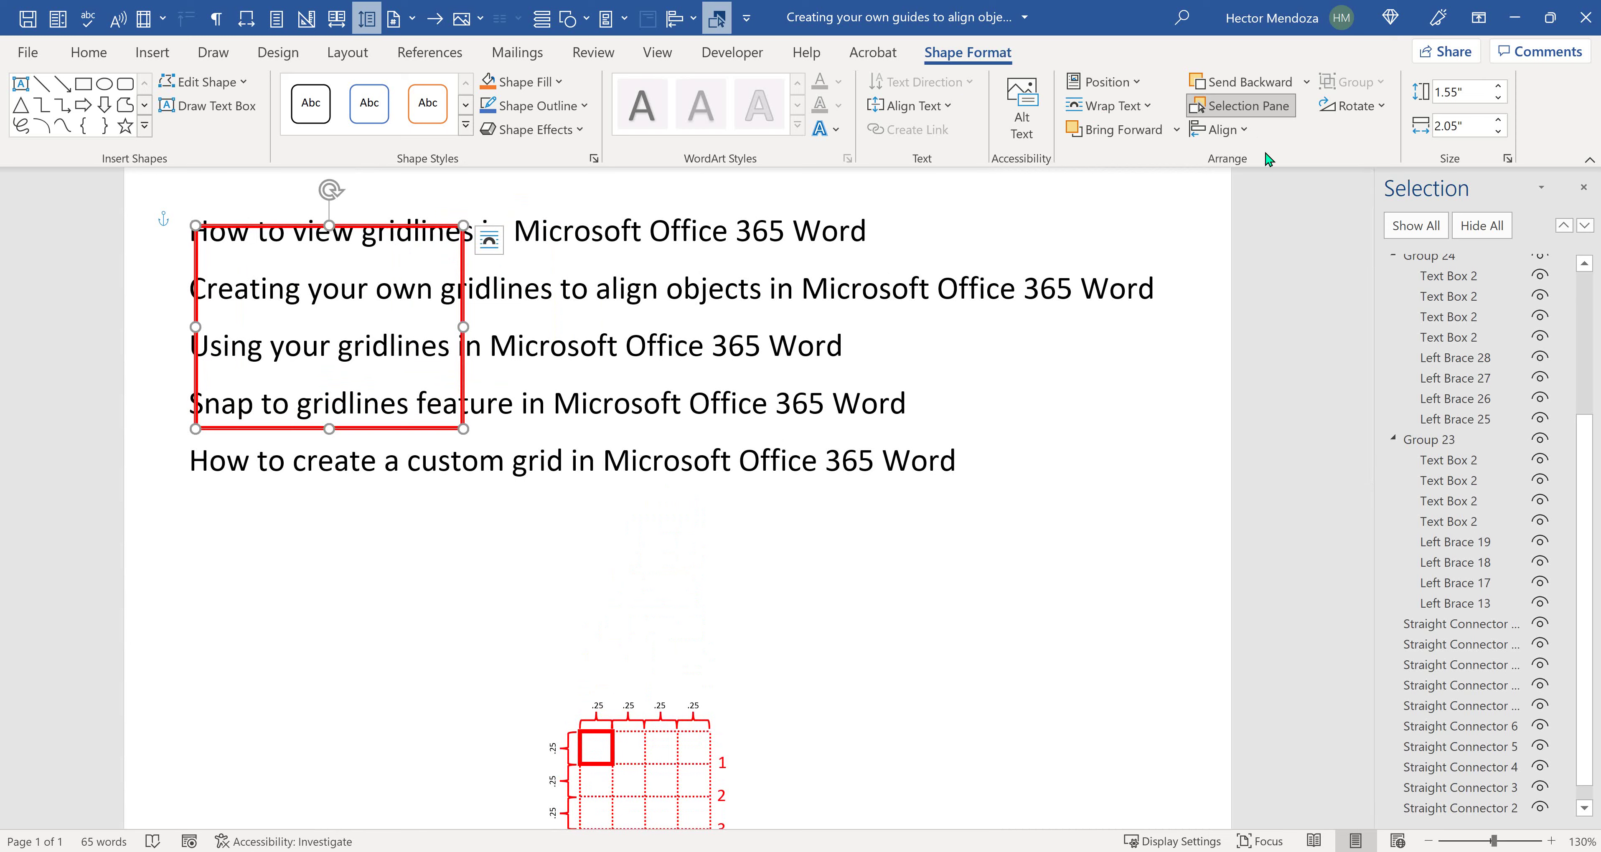
click(1237, 134)
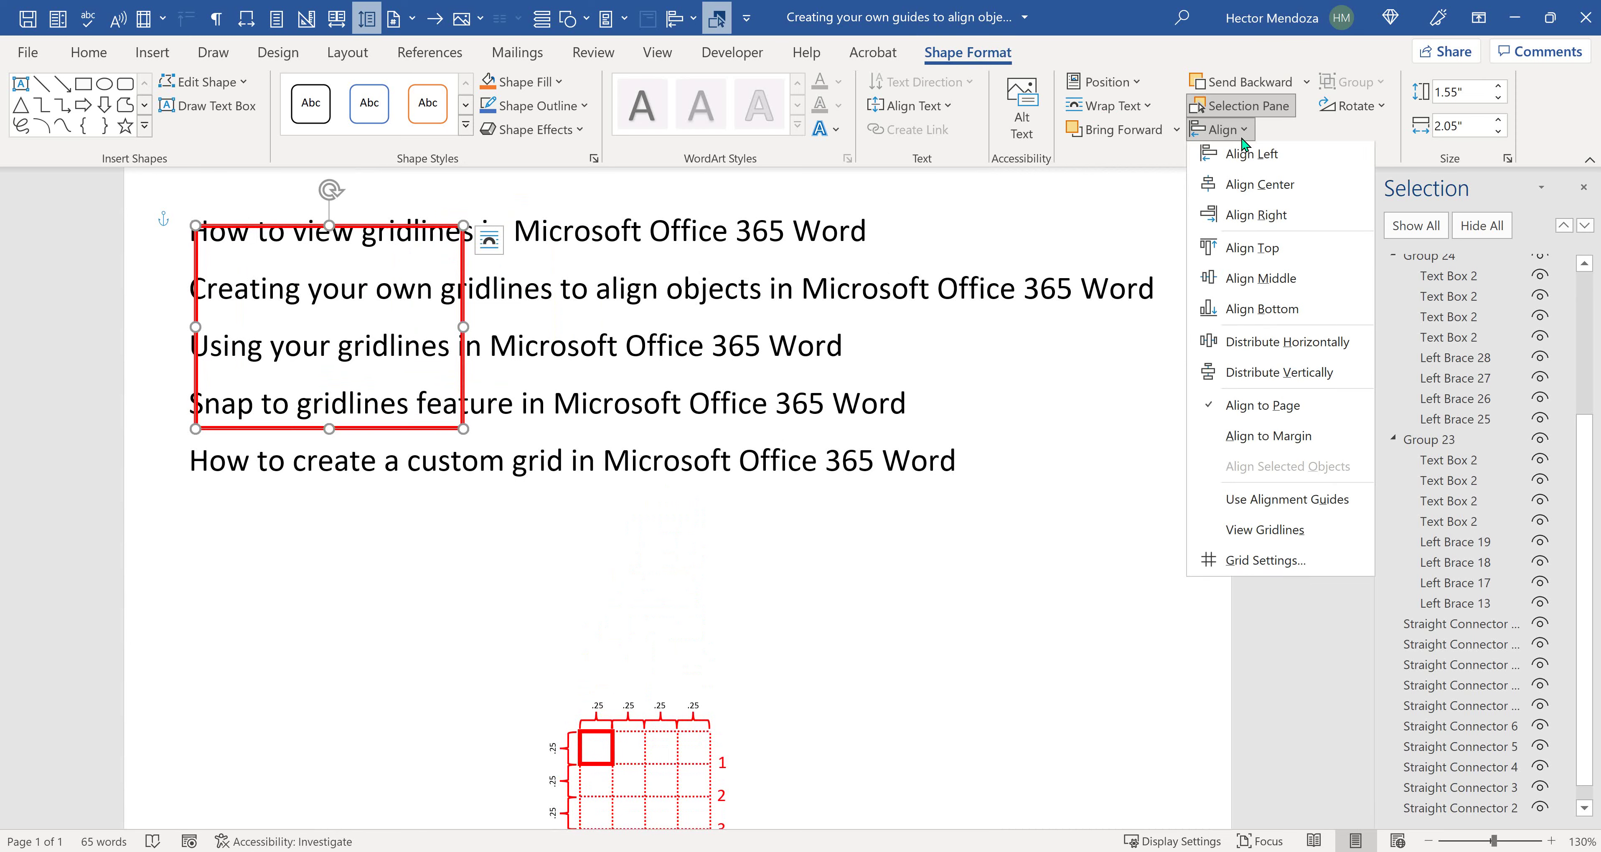
click(1252, 567)
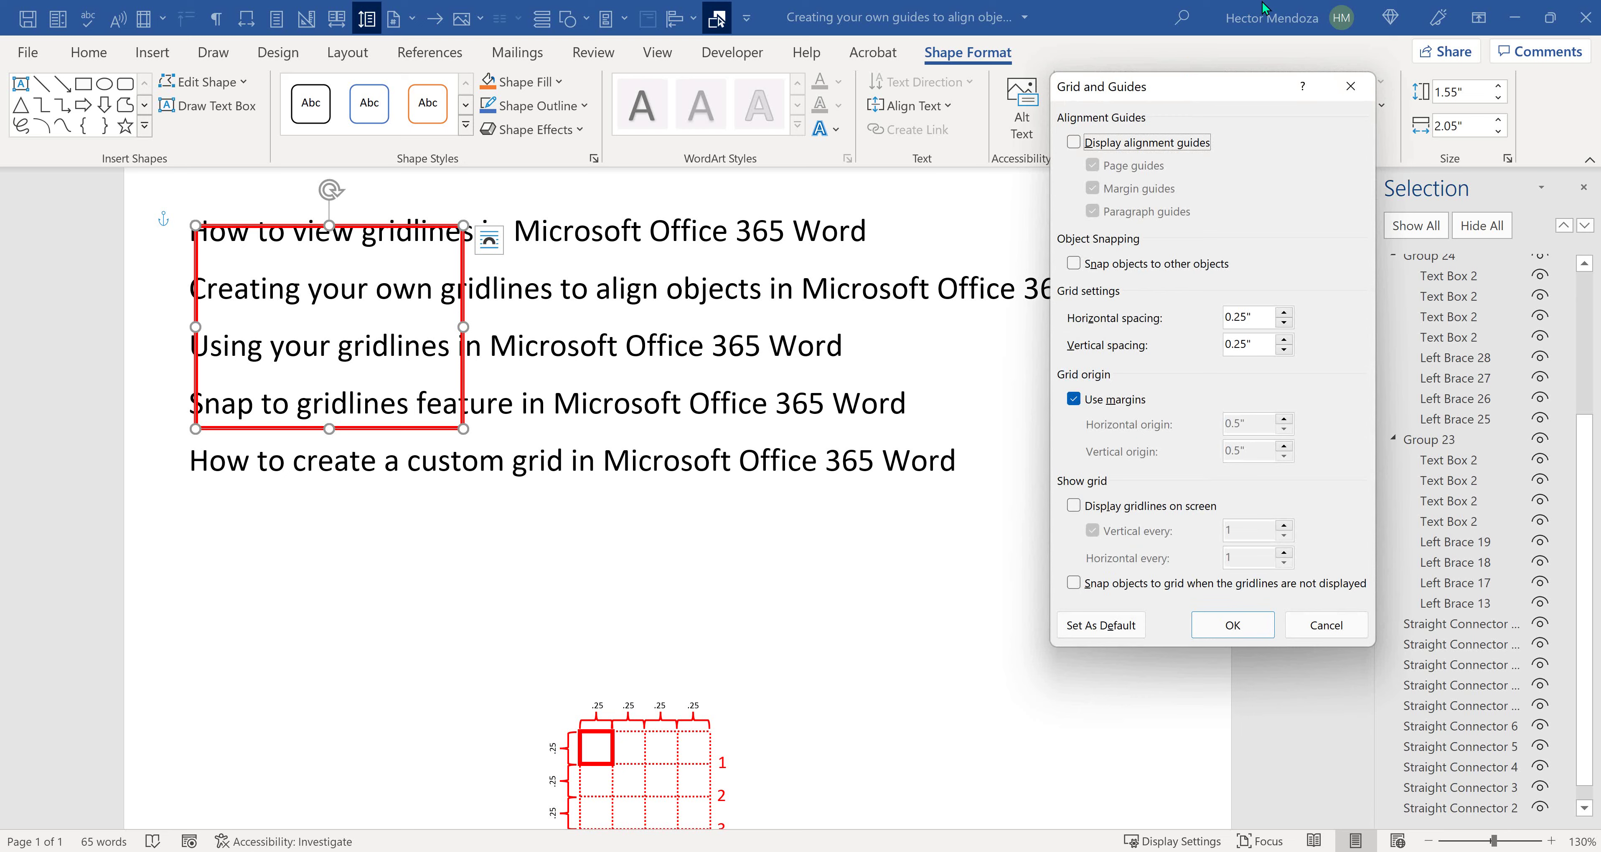
click(1074, 144)
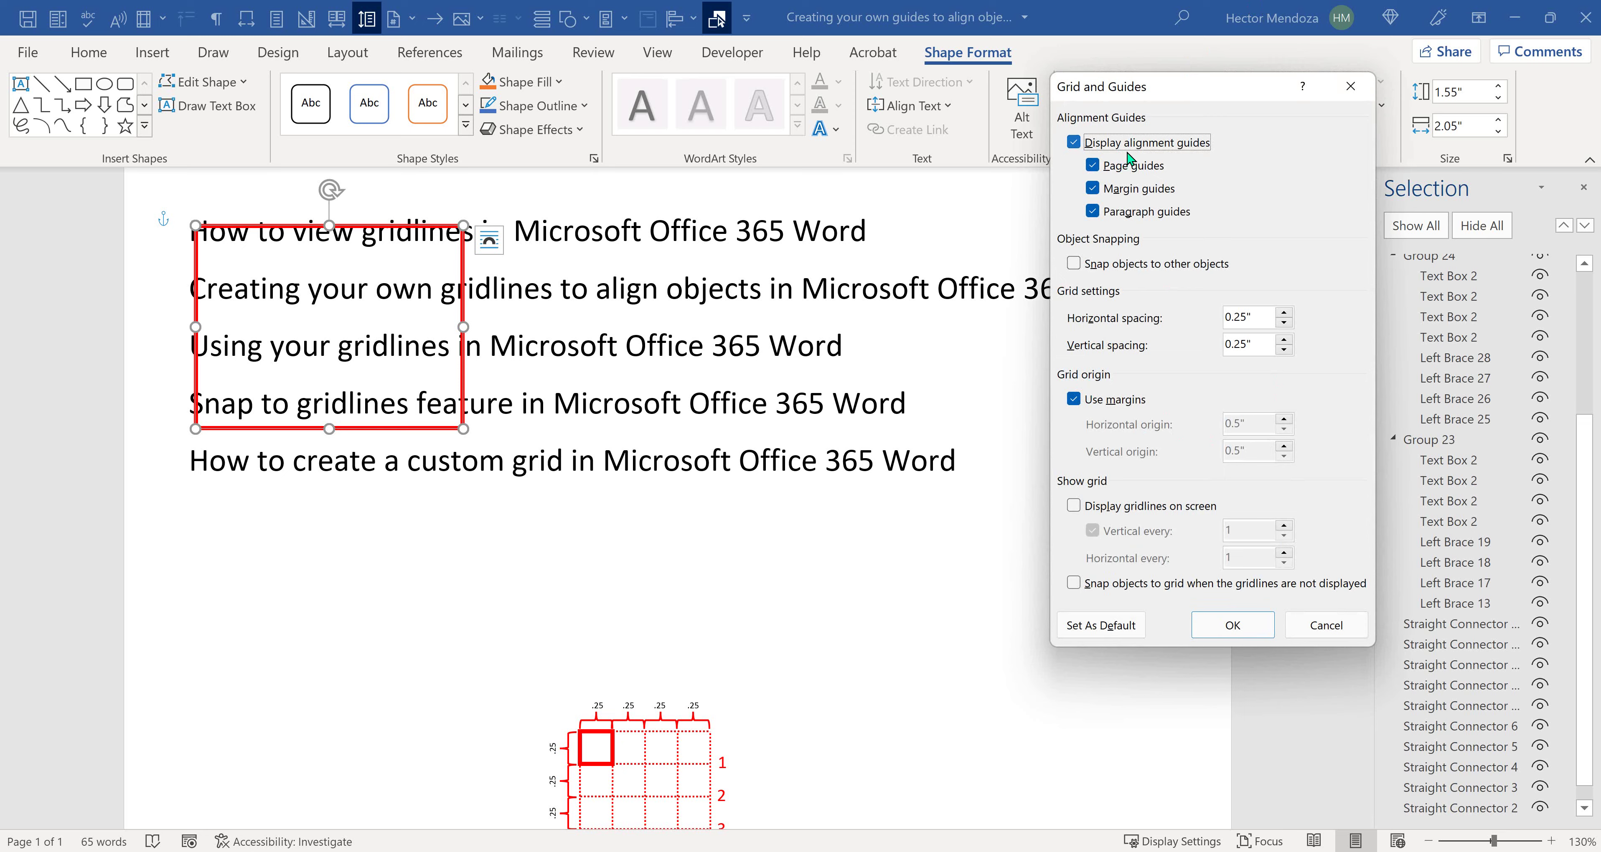
click(1231, 629)
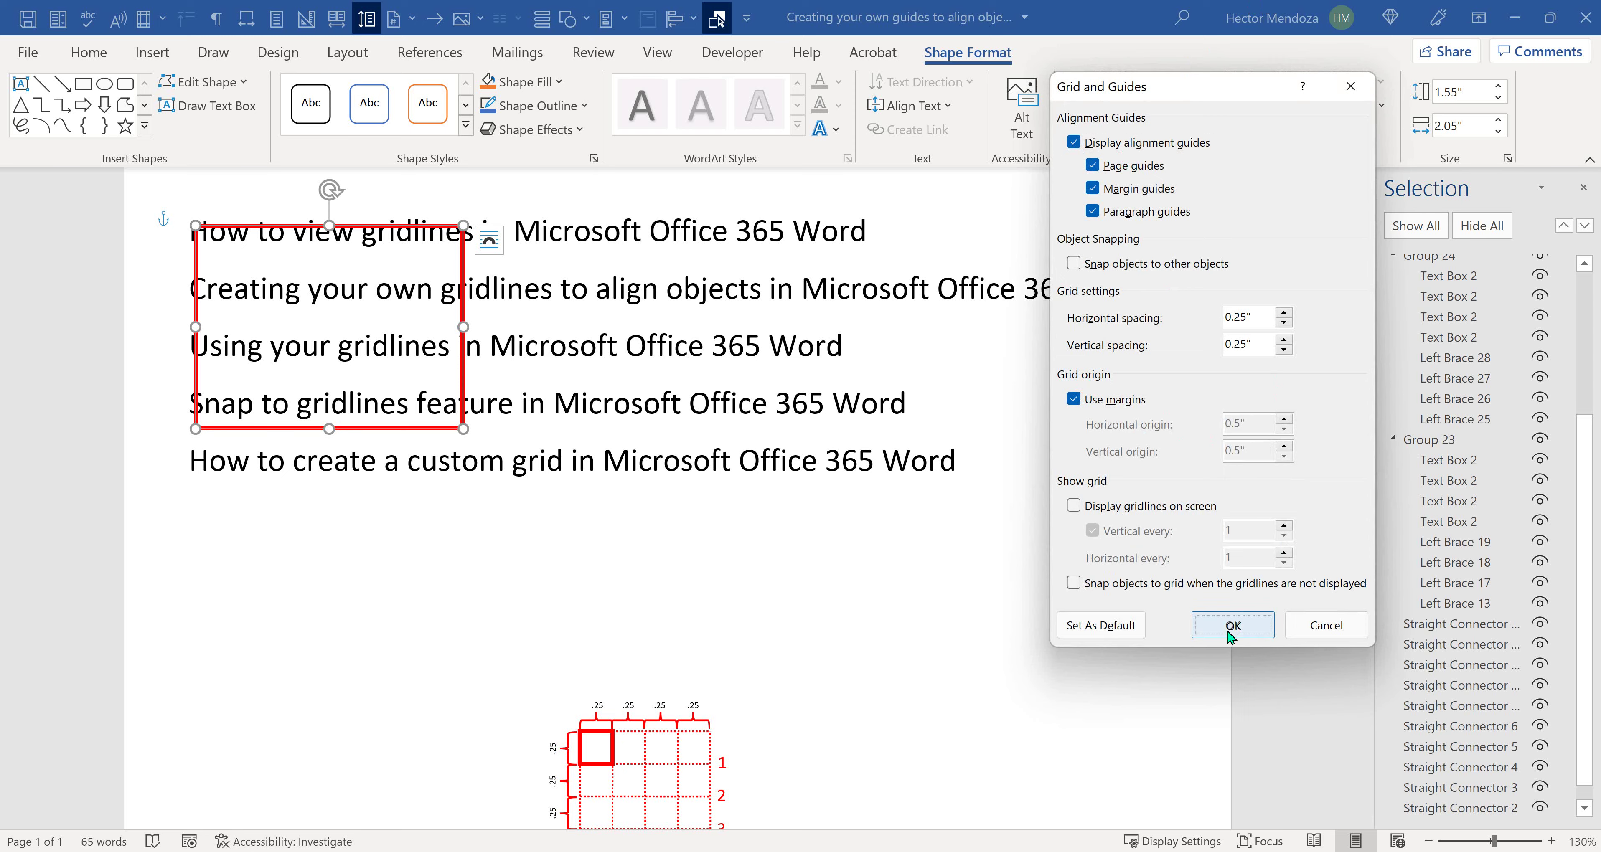
- Align the large rectangle to the top and left page margins using the alignment guides
scroll(316, 330, up, 1)
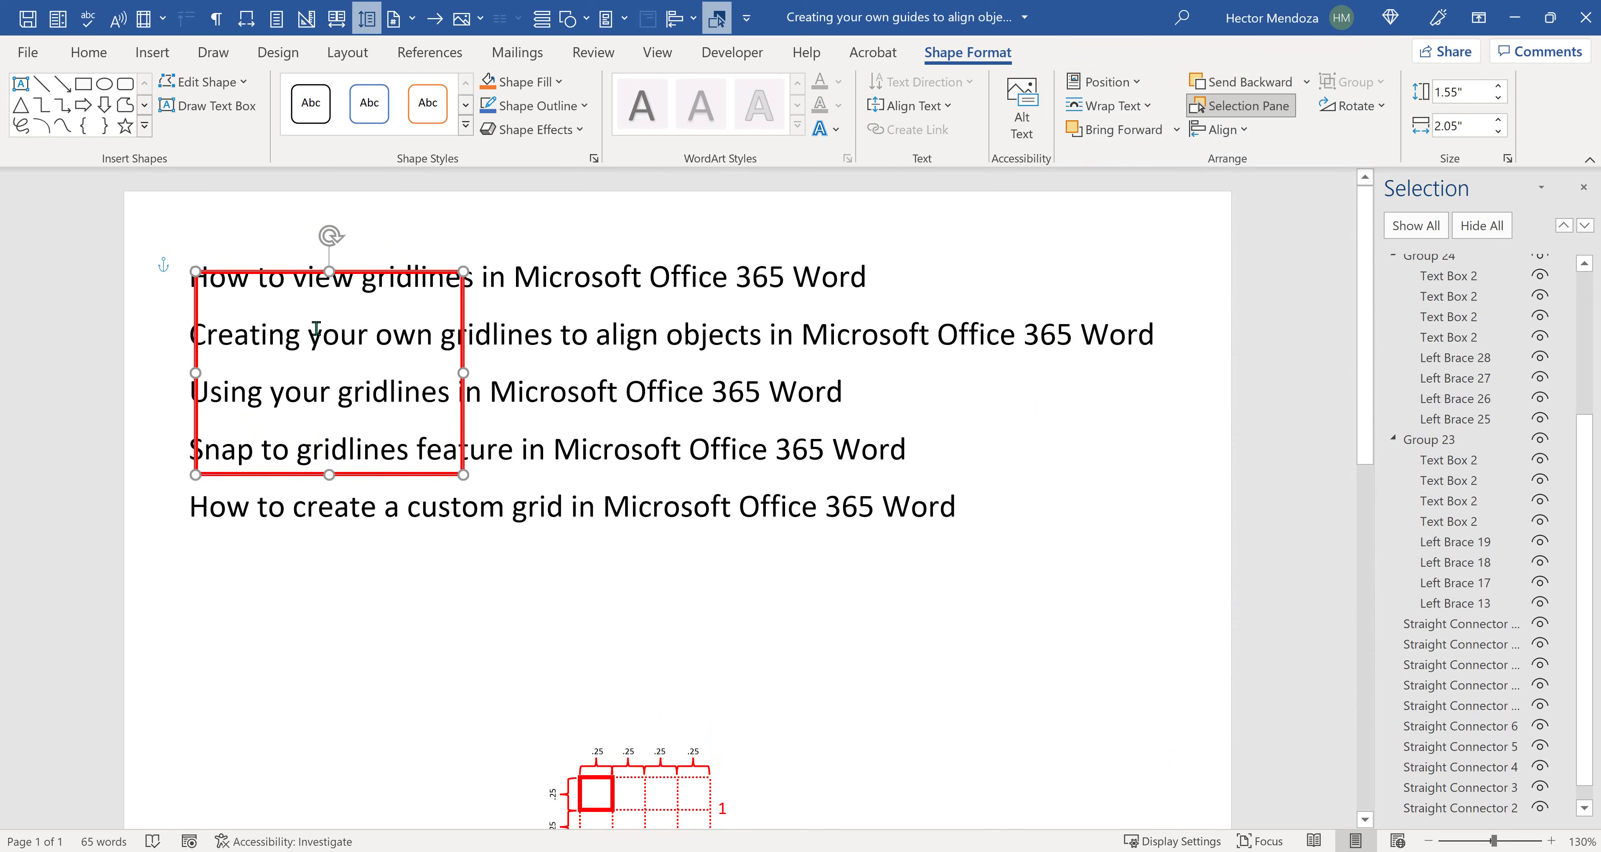
mouse_move(274, 273)
mouse_down()
mouse_move(281, 216)
mouse_move(272, 266)
mouse_up()
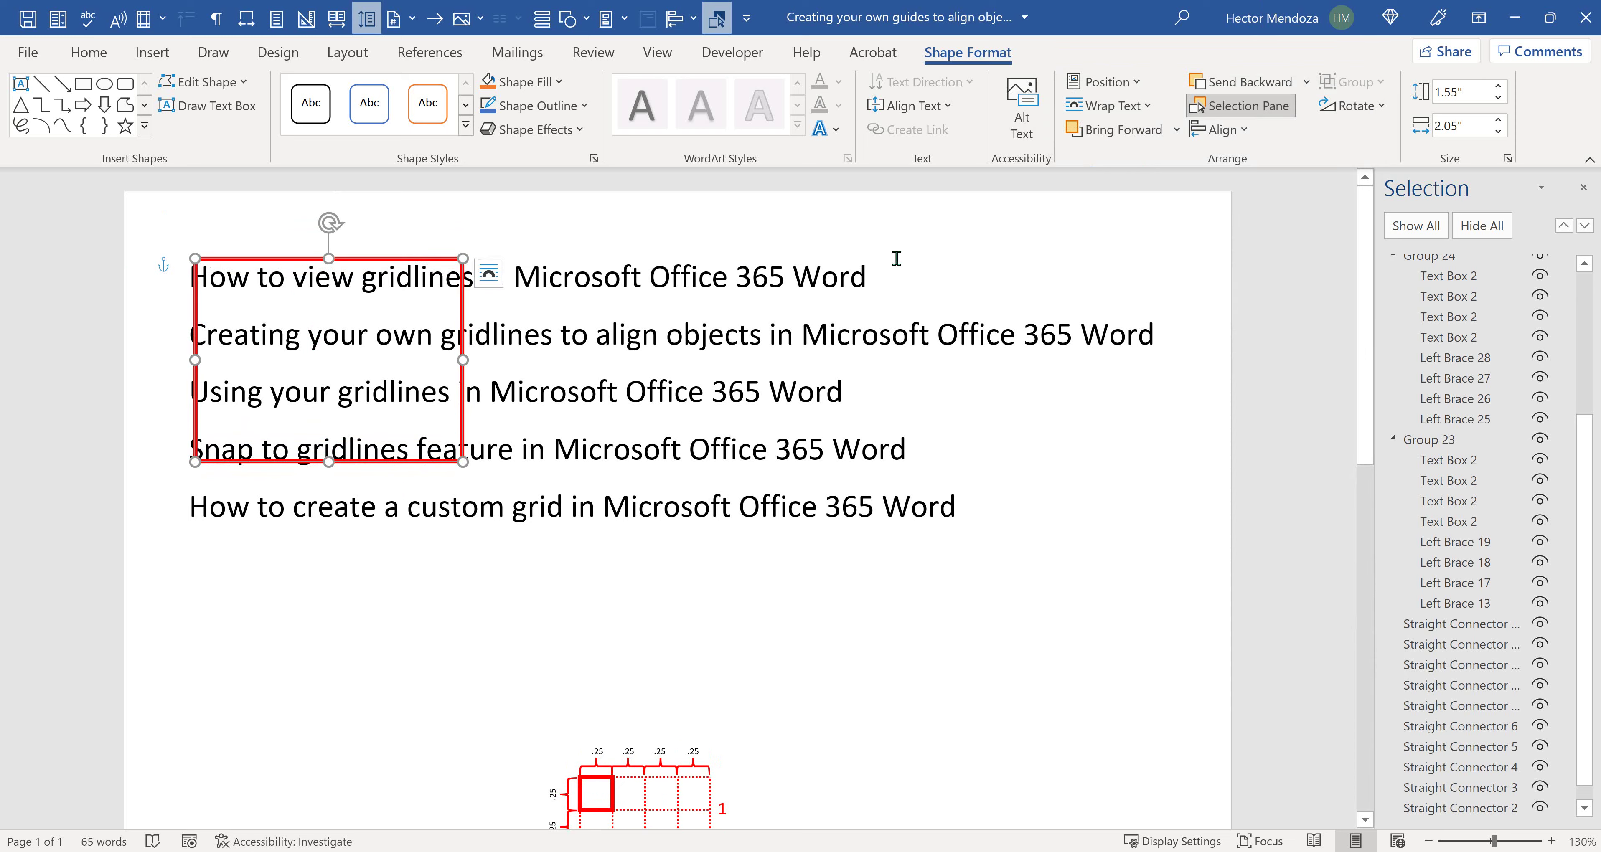
mouse_move(295, 259)
mouse_down()
mouse_move(290, 305)
mouse_move(289, 235)
mouse_up()
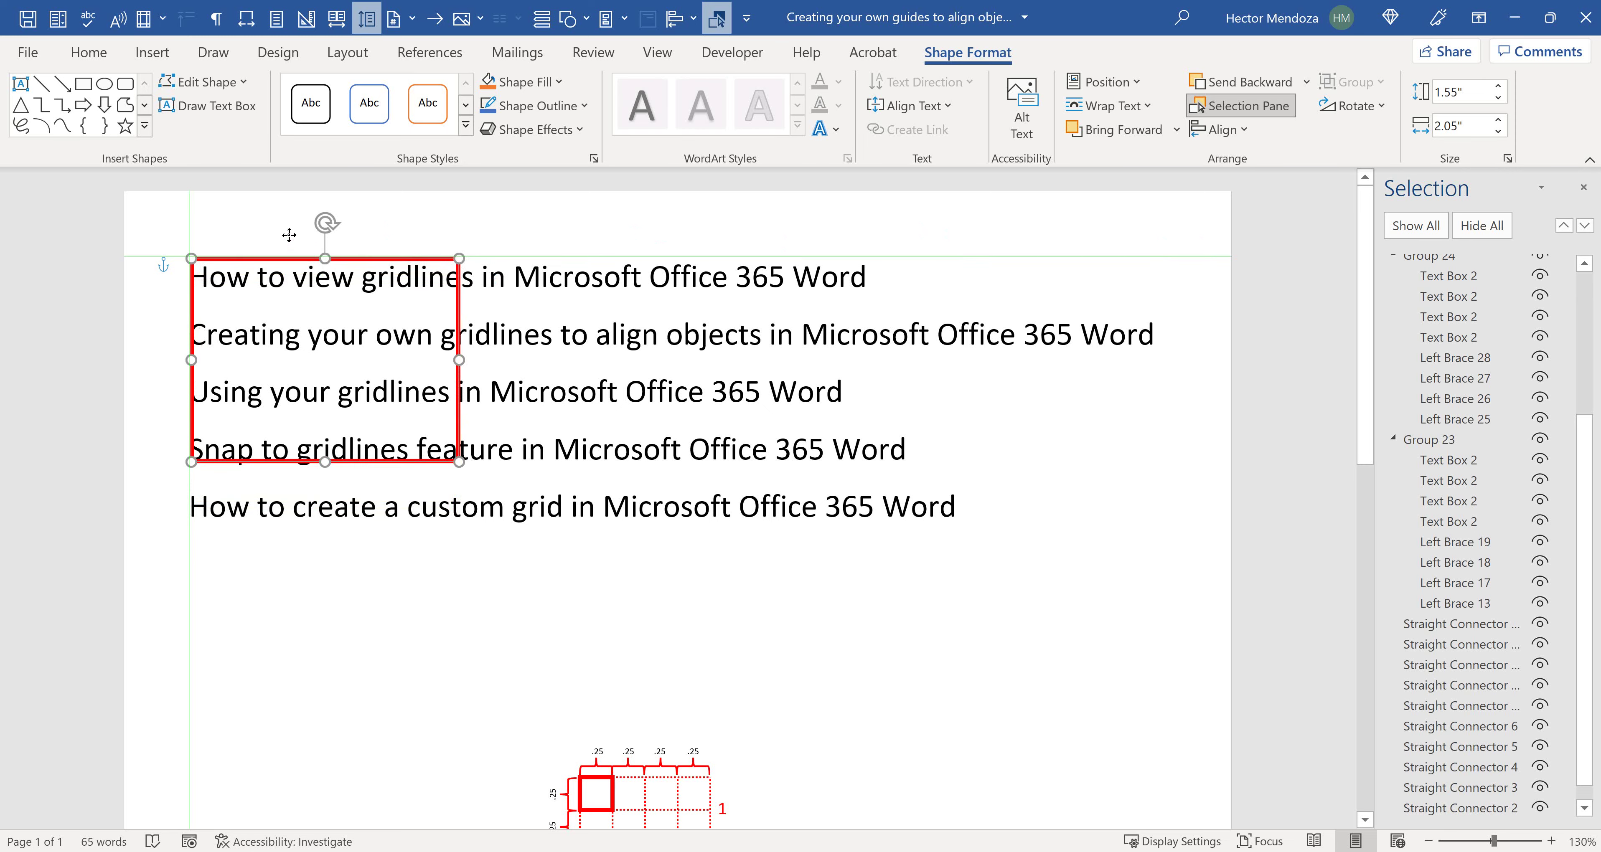